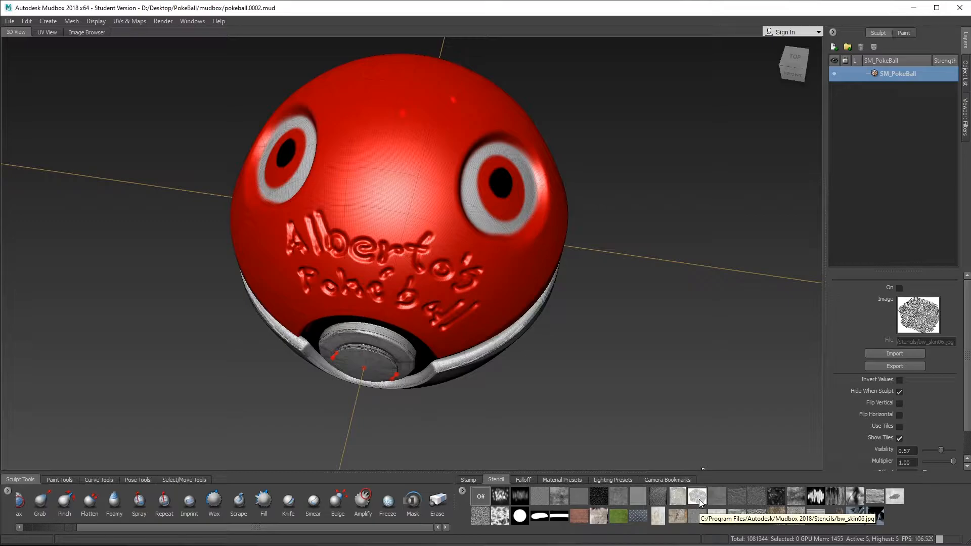
Step: Load the bw_skin06 stencil and try sculpting its skin pattern over the top and side of the red shell around the eyes
alt+drag(411, 210, 644, 400)
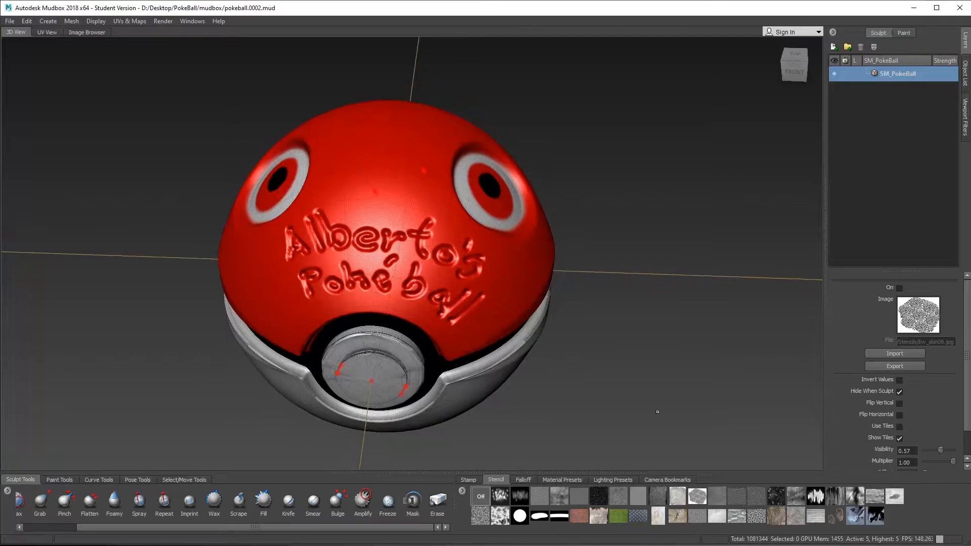
click(696, 497)
alt+drag(440, 227, 402, 169)
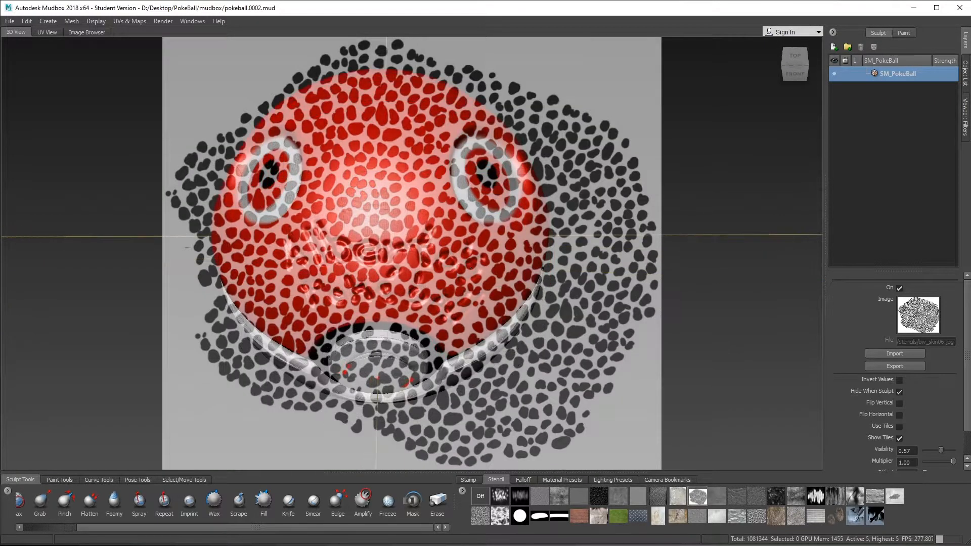
drag(308, 129, 354, 162)
mouse_move(408, 116)
mouse_down()
mouse_move(349, 109)
mouse_move(394, 152)
mouse_move(405, 182)
mouse_move(360, 138)
mouse_move(489, 260)
mouse_up()
mouse_move(473, 321)
mouse_down()
mouse_move(567, 304)
mouse_move(608, 276)
mouse_move(556, 264)
mouse_move(607, 294)
mouse_move(587, 327)
mouse_move(570, 303)
mouse_move(528, 286)
mouse_up()
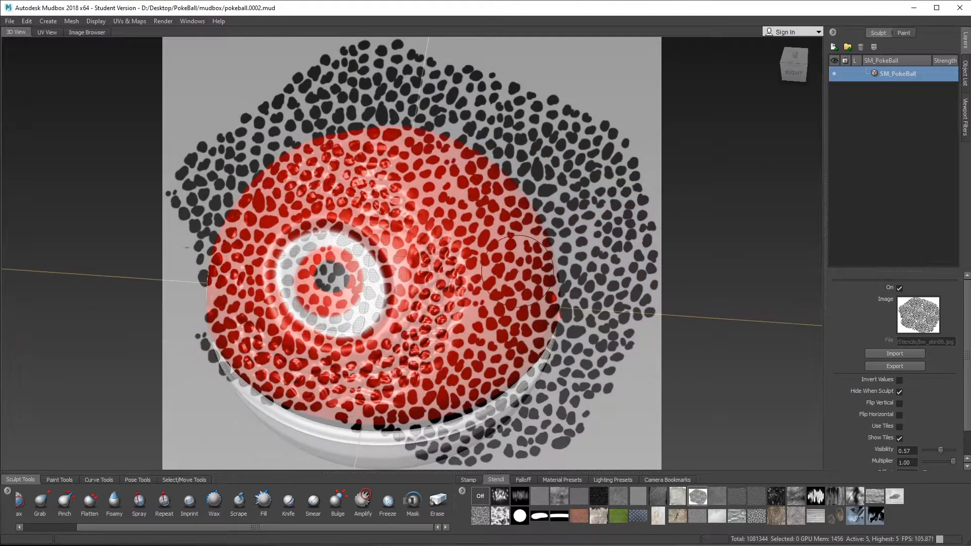
mouse_move(437, 179)
mouse_down()
mouse_move(476, 255)
mouse_move(455, 283)
mouse_move(414, 213)
mouse_move(428, 291)
mouse_up()
Step: Try sculpting the skin pattern below the eye beside the lettering, and undo the last stroke
drag(117, 528, 64, 528)
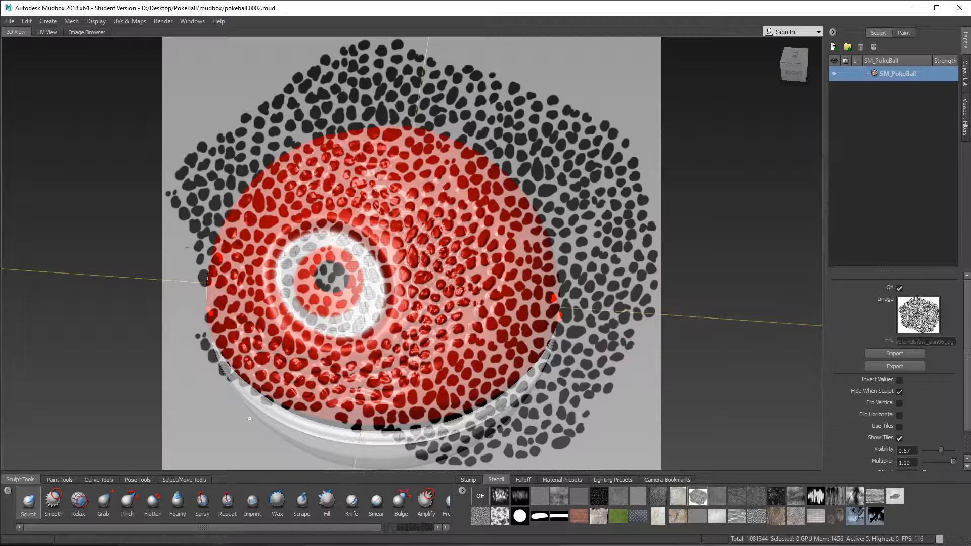
alt+drag(356, 346, 344, 222)
mouse_move(430, 329)
mouse_down()
mouse_move(384, 276)
mouse_move(303, 253)
mouse_move(298, 309)
mouse_move(456, 354)
mouse_up()
key(ctrl+z)
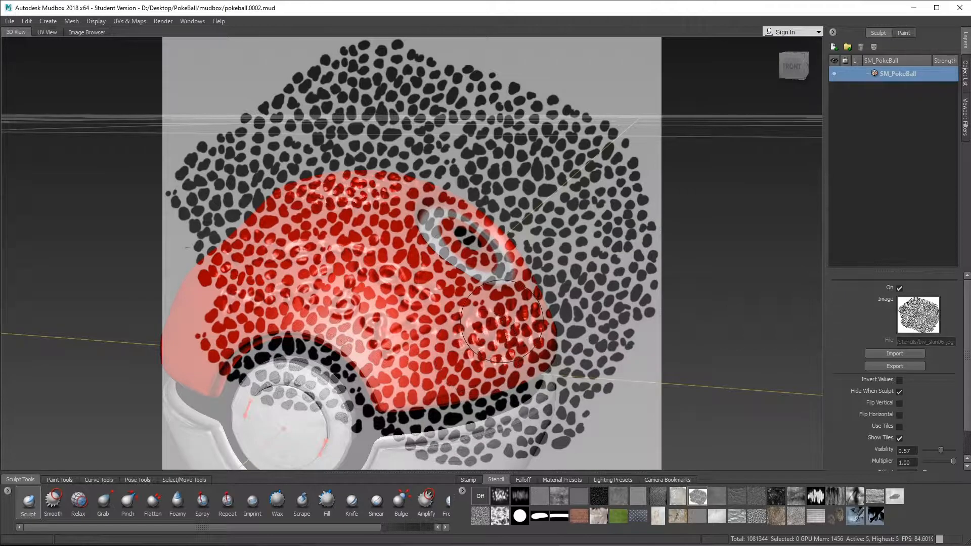
Step: Turn off the stencil and undo the skin pattern strokes on the red shell
click(482, 497)
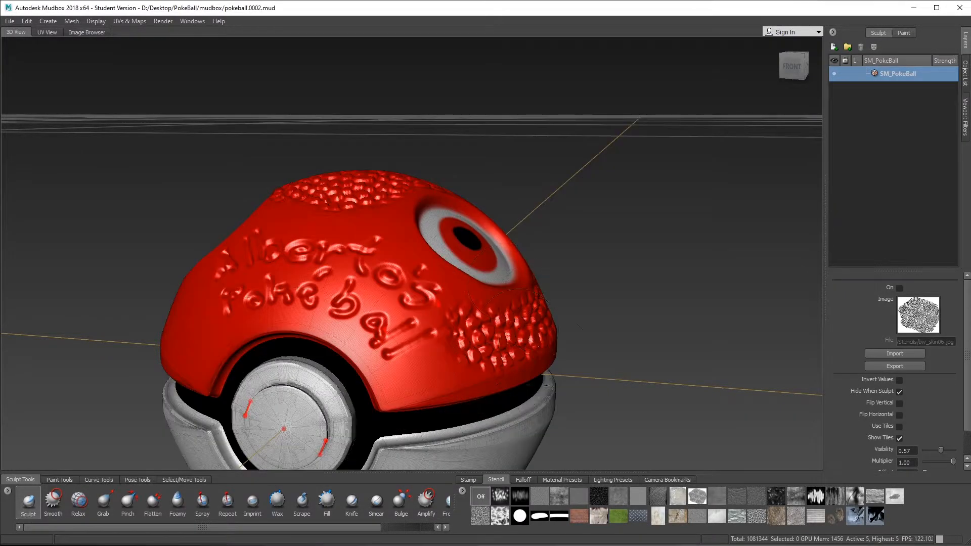
key(ctrl+z)
key(ctrl+z)
alt+drag(405, 253, 438, 344)
alt+middle_drag(438, 344, 487, 283)
alt+drag(486, 283, 564, 388)
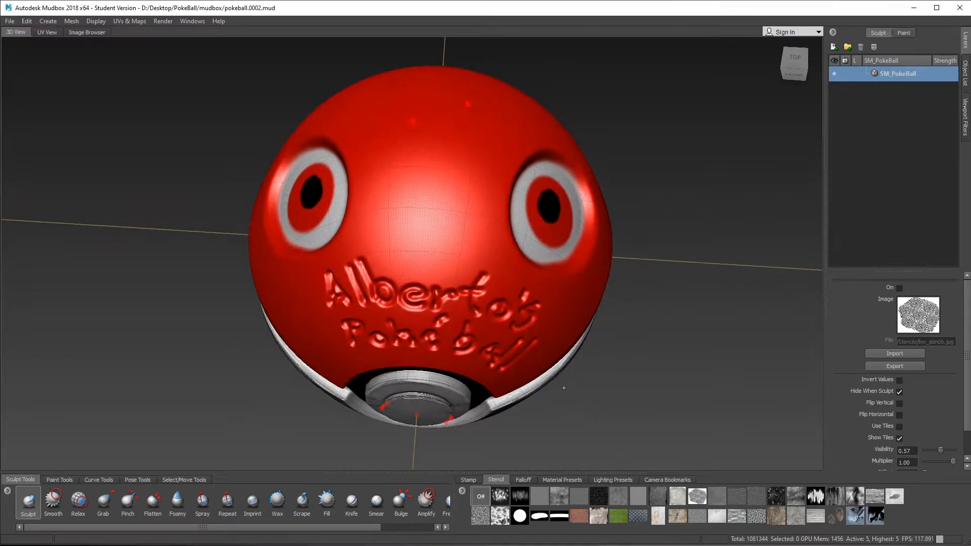
Step: Load the tiled scales stencil and toggle its visibility over the ball
click(876, 518)
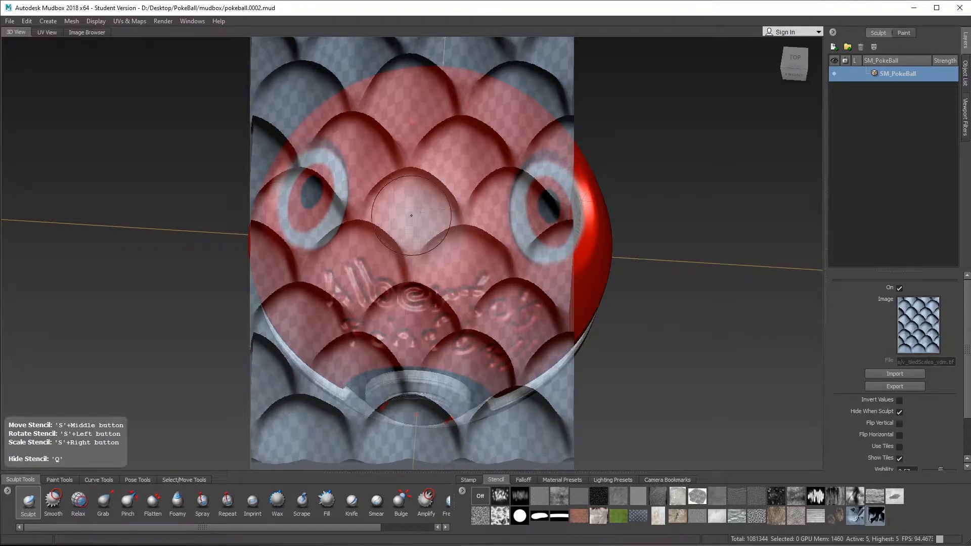
key(q)
key(q)
mouse_move(458, 177)
alt+mouse_down()
mouse_move(461, 215)
mouse_move(445, 207)
alt+mouse_up()
key(q)
key(q)
key(q)
key(q)
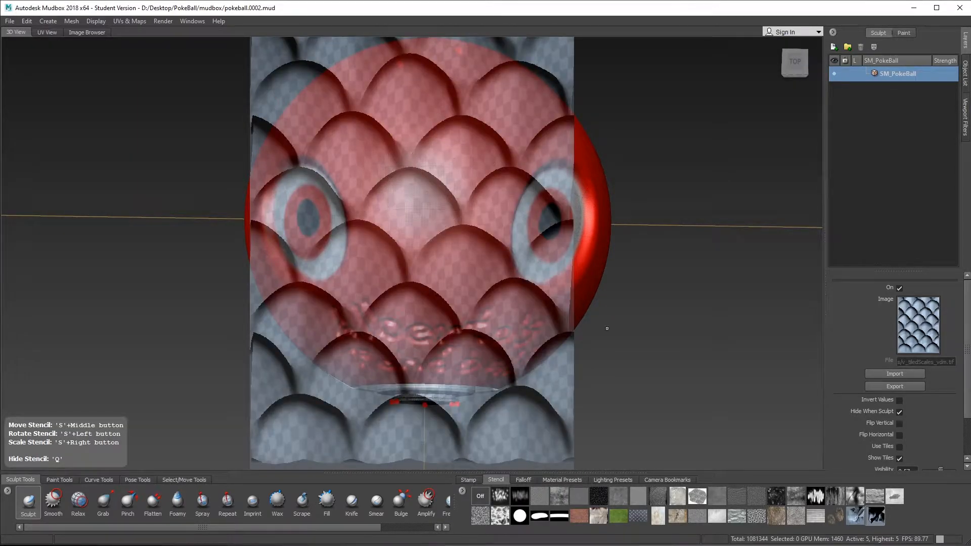
Step: Preview the human ear stencil, switch to the rgb_stoneWall stencil and sculpt its stone pattern between the eyes
click(855, 516)
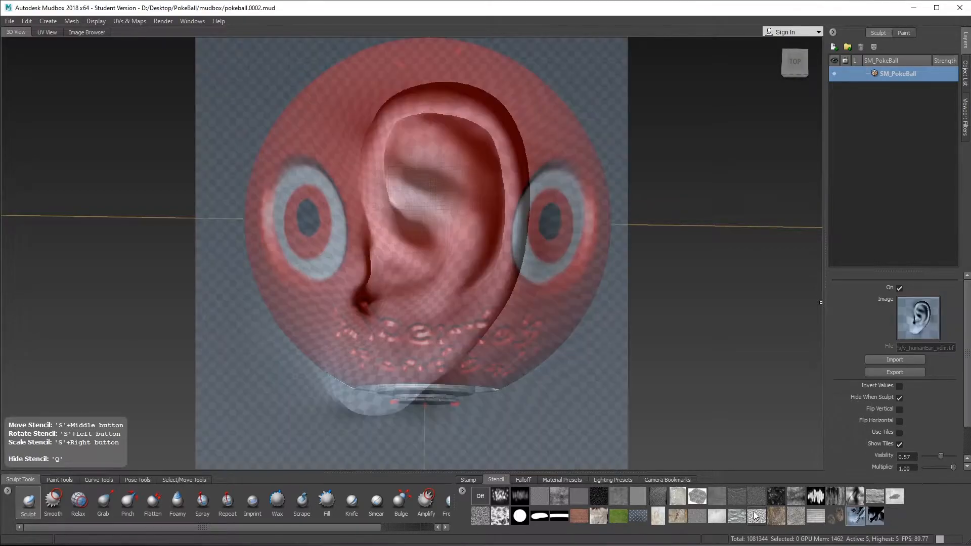
click(758, 521)
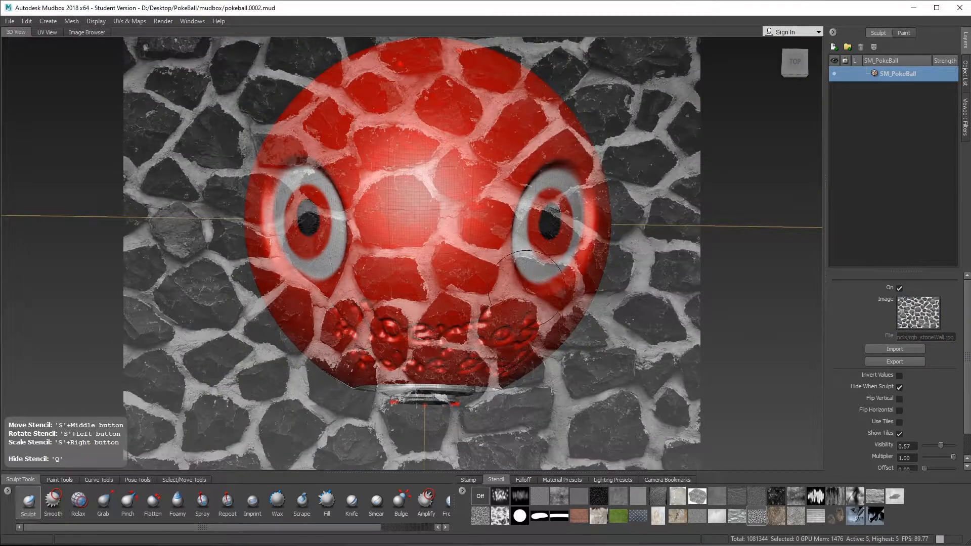
mouse_move(390, 193)
mouse_down()
mouse_move(380, 151)
mouse_move(445, 167)
mouse_move(507, 121)
mouse_move(374, 103)
mouse_up()
mouse_move(339, 132)
mouse_down()
mouse_move(351, 192)
mouse_move(435, 276)
mouse_move(522, 128)
mouse_up()
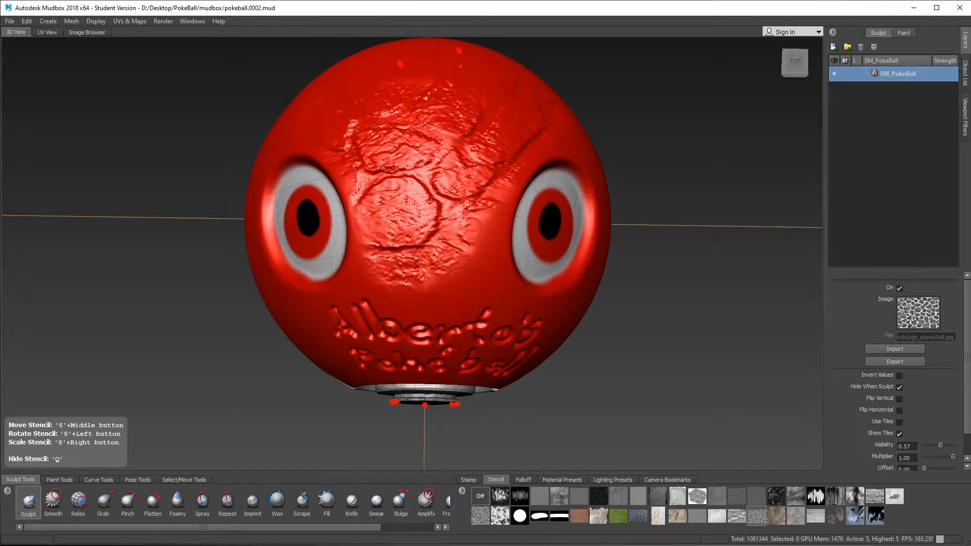
mouse_move(394, 176)
mouse_down()
mouse_move(445, 282)
mouse_move(493, 157)
mouse_move(468, 286)
mouse_move(539, 124)
mouse_up()
drag(387, 285, 354, 217)
Step: Try sculpting the bw_skin06 stencil pattern over the stone texture, undo the strokes and turn the stencil off
click(698, 499)
drag(430, 189, 406, 138)
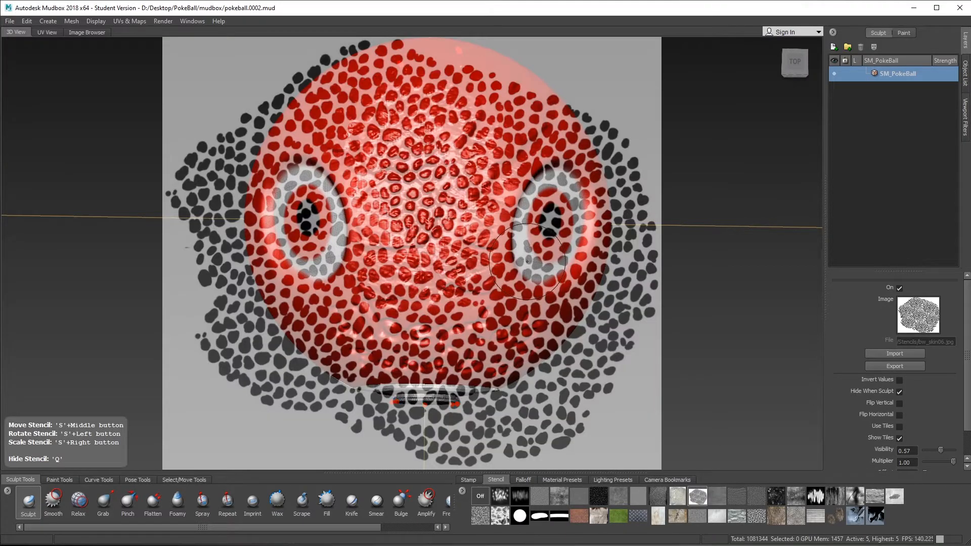
key(ctrl+z)
key(ctrl+z)
alt+drag(710, 346, 656, 409)
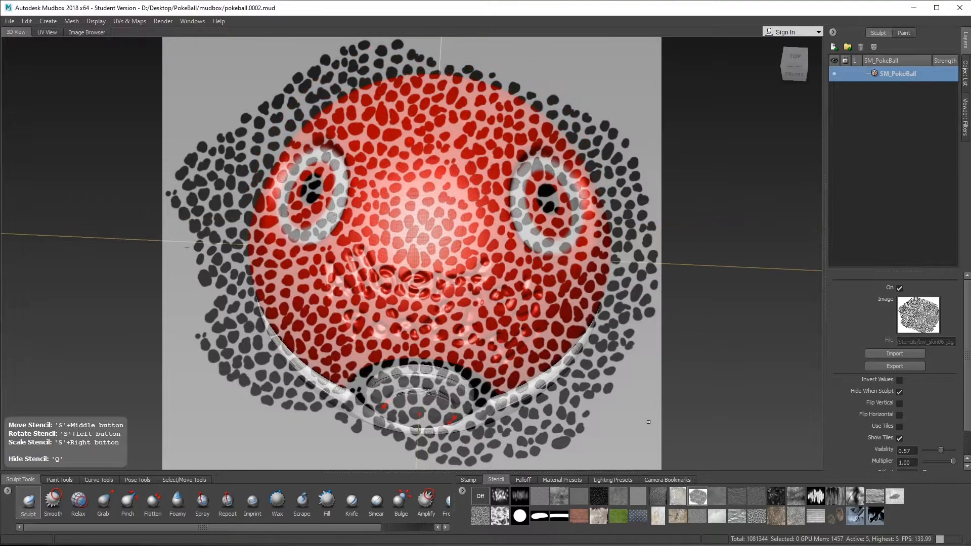
click(479, 500)
mouse_move(590, 349)
mouse_down()
mouse_move(506, 275)
mouse_move(509, 321)
mouse_move(555, 303)
mouse_up()
alt+drag(605, 214, 560, 283)
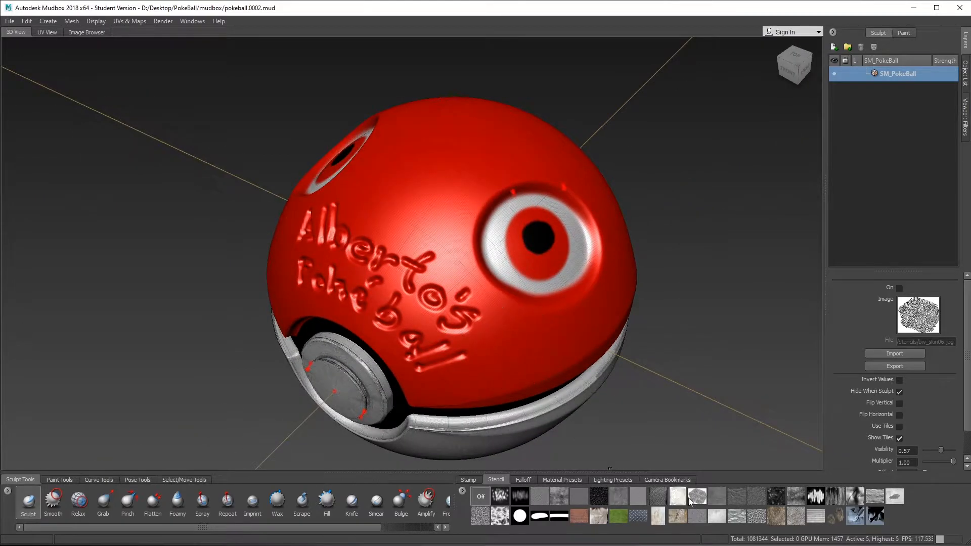
Step: Try sculpting the bw_skin06 pattern around the upper rim of one eye, turn the stencil off and undo the stroke
click(697, 497)
mouse_move(459, 234)
mouse_down()
mouse_move(473, 192)
mouse_move(551, 191)
mouse_move(577, 212)
mouse_move(595, 260)
mouse_up()
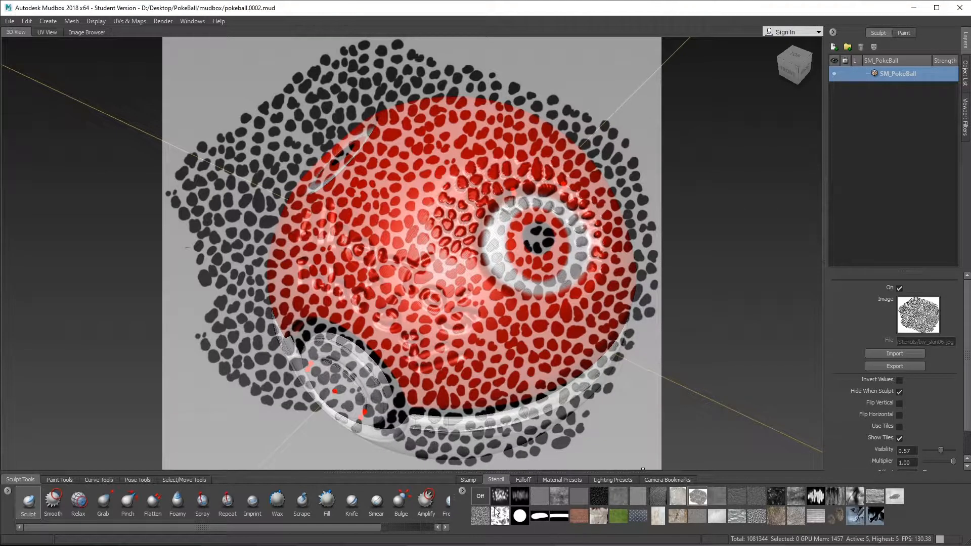
click(480, 496)
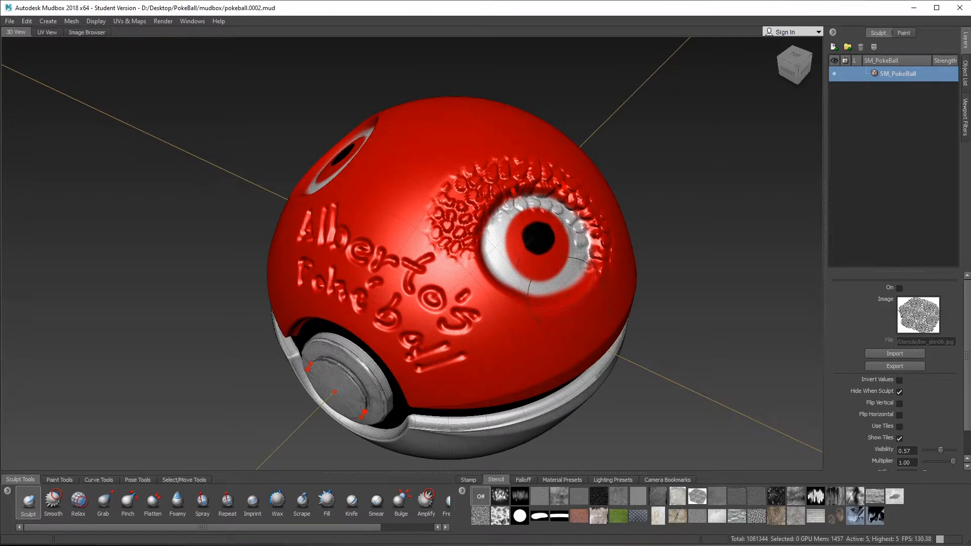
key(ctrl+z)
mouse_move(557, 303)
alt+mouse_down()
mouse_move(532, 293)
mouse_move(607, 318)
mouse_move(663, 296)
mouse_move(648, 284)
alt+mouse_up()
alt+drag(769, 219, 592, 239)
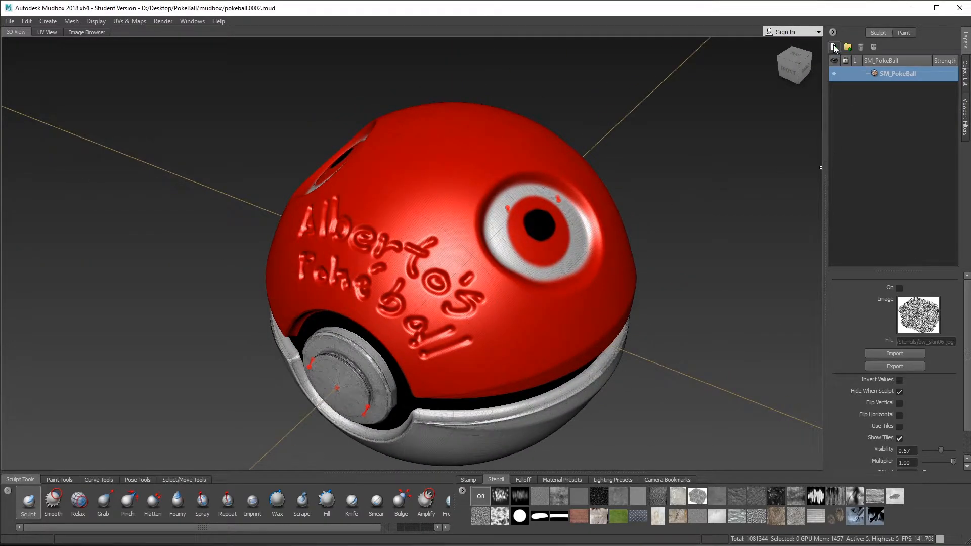
Step: Add a new sculpt layer above SM_PokeBall and compare the sculpt layers with the paint layers
click(834, 47)
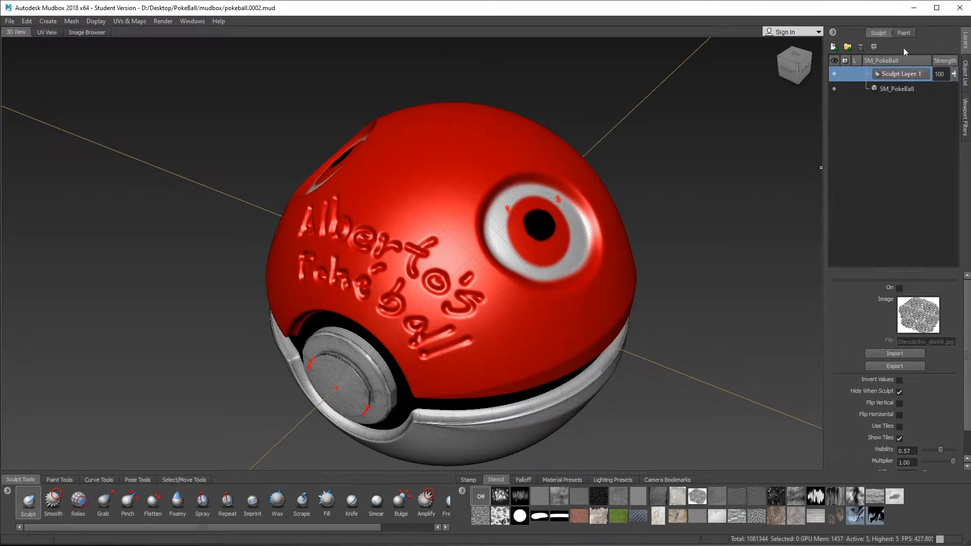
click(908, 33)
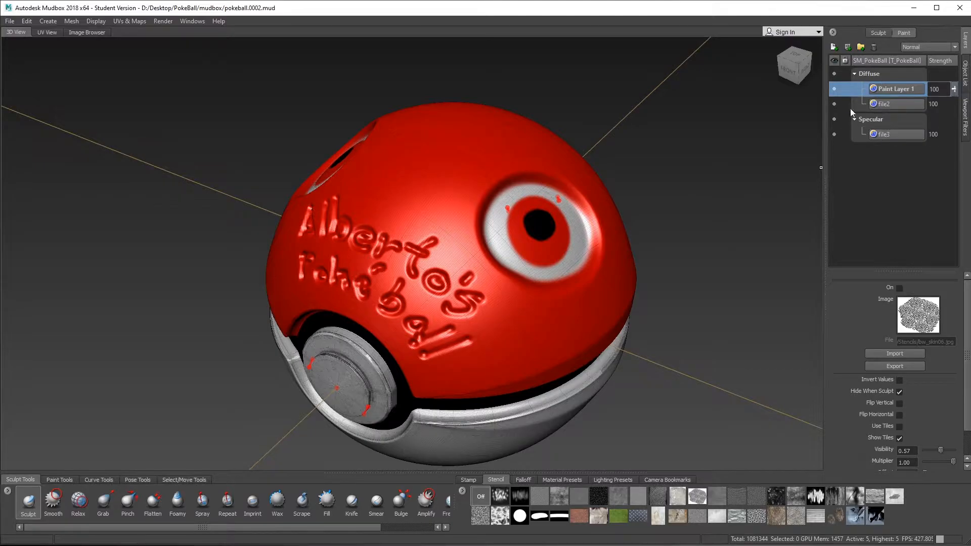
click(879, 34)
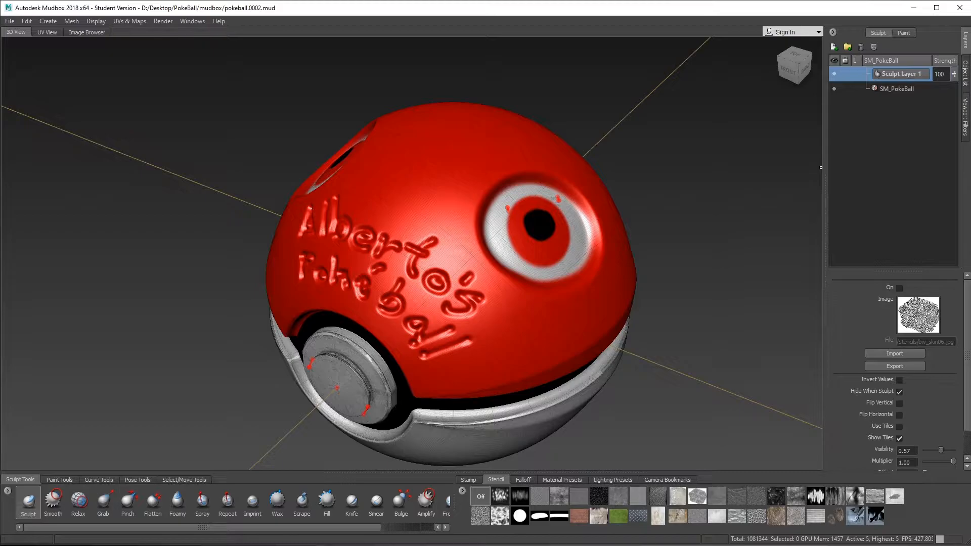
Step: Sculpt the bw_skin06 stencil pattern onto Sculpt Layer 1 across the top of the ball between the eyes
alt+drag(477, 172, 529, 304)
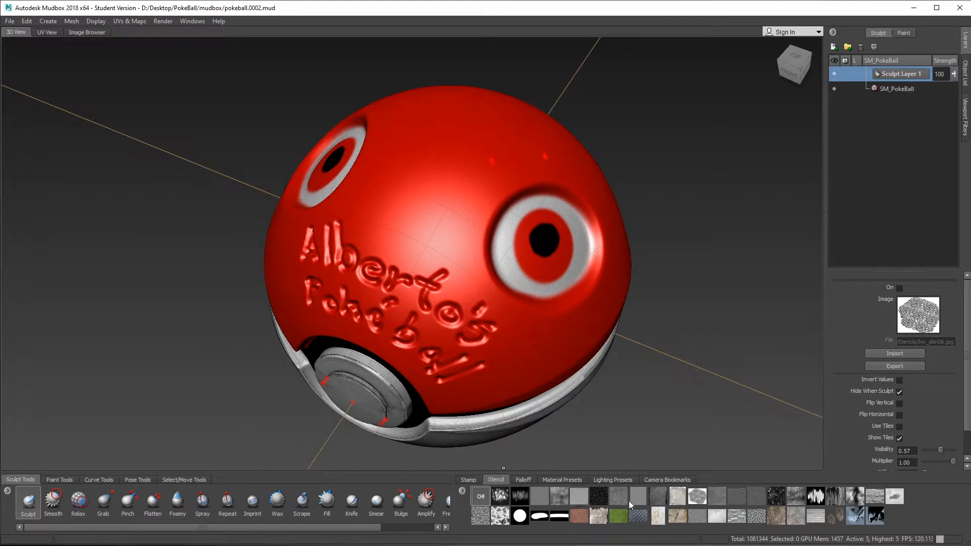
click(695, 498)
mouse_move(501, 147)
mouse_down()
mouse_move(465, 152)
mouse_move(415, 192)
mouse_up()
drag(426, 144, 480, 123)
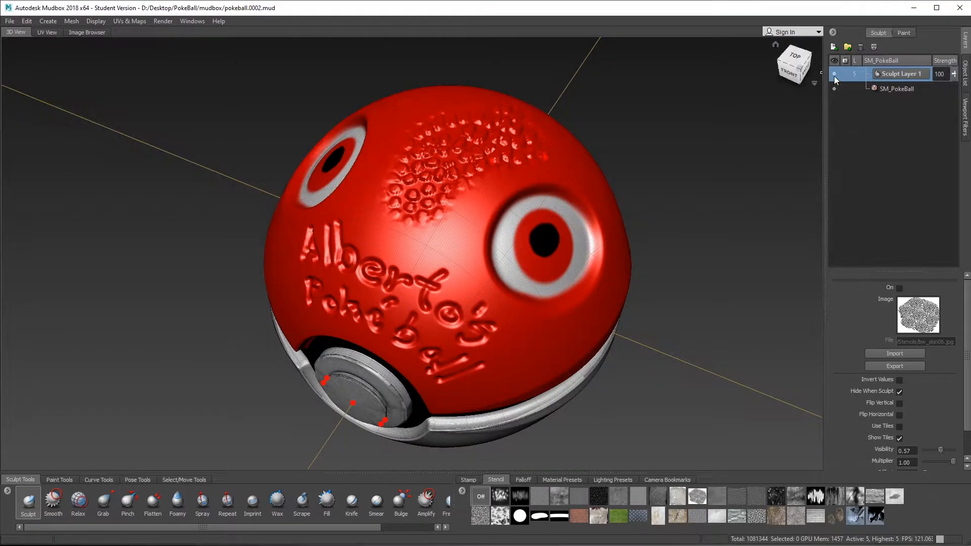
Step: Toggle the visibility of Sculpt Layer 1 to compare the ball with and without the skin pattern
click(834, 74)
click(834, 73)
click(834, 74)
click(834, 73)
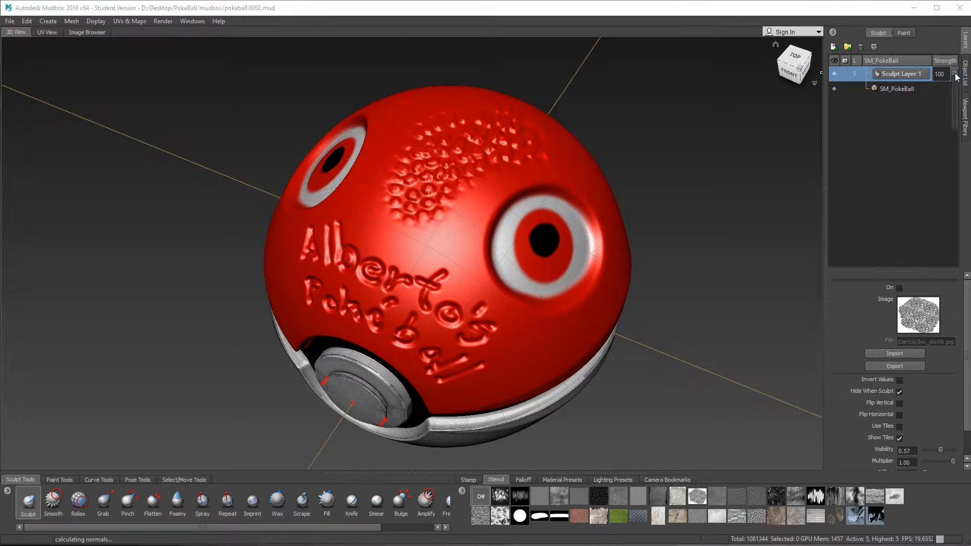
Step: Try reducing Sculpt Layer 1's strength to 61 and raising it to 200
drag(955, 72, 954, 122)
alt+drag(708, 172, 685, 207)
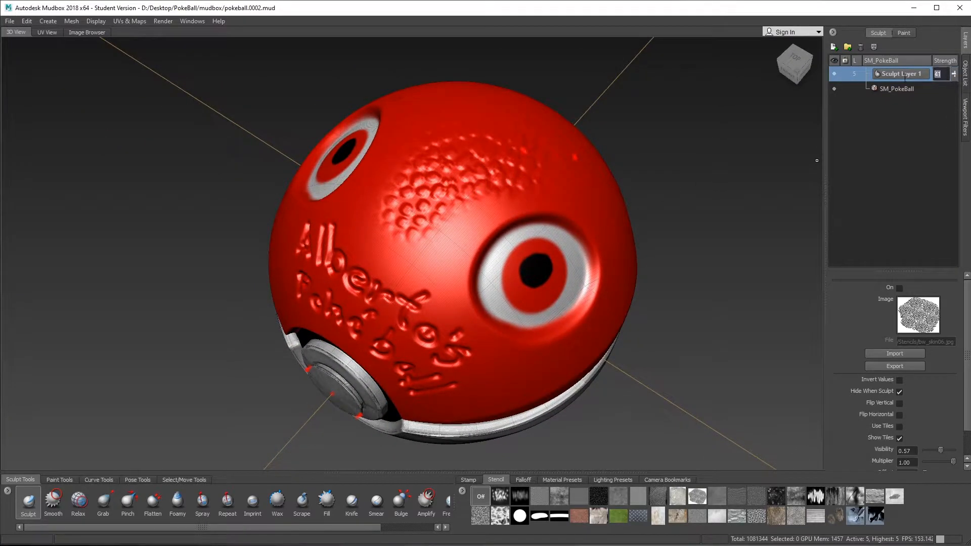
text(200)
key(Return)
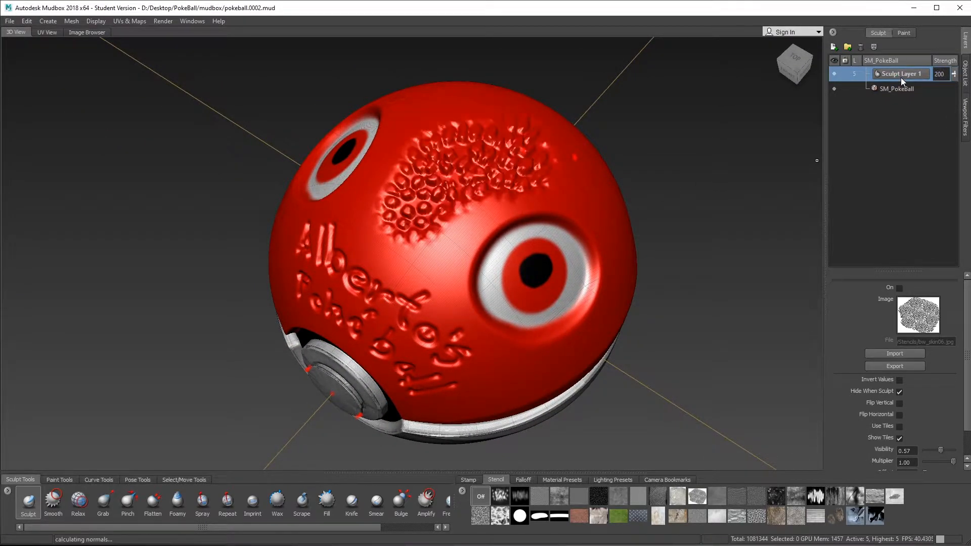
mouse_move(530, 155)
alt+mouse_down()
mouse_move(615, 122)
mouse_move(593, 107)
mouse_move(626, 133)
mouse_move(613, 116)
mouse_move(412, 131)
mouse_move(486, 130)
alt+mouse_up()
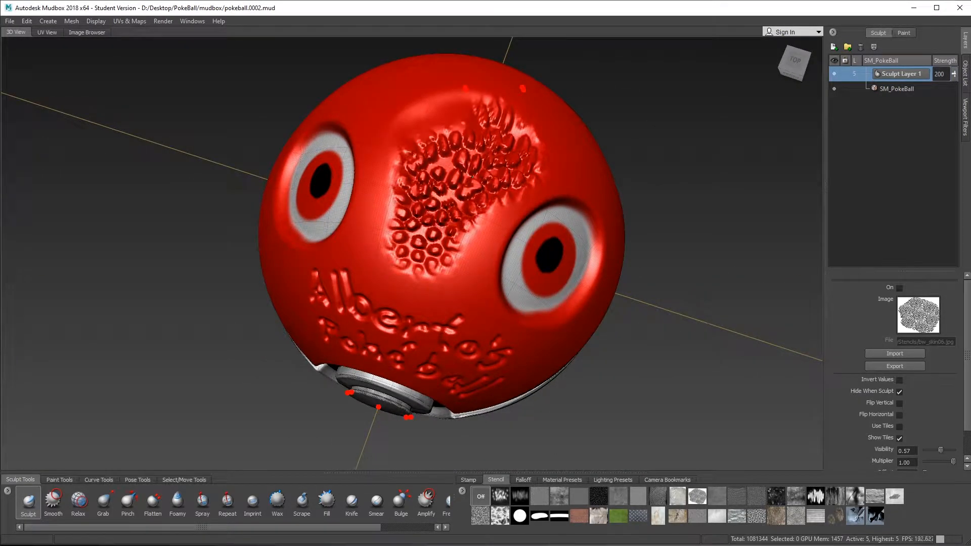
Step: Try sculpting over the patterned area between the eyes, and undo the stroke and the layer strength changes
mouse_move(424, 237)
mouse_down()
mouse_move(439, 258)
mouse_move(518, 141)
mouse_move(410, 187)
mouse_move(593, 126)
mouse_move(496, 146)
mouse_up()
key(ctrl+z)
key(ctrl+z)
key(ctrl+z)
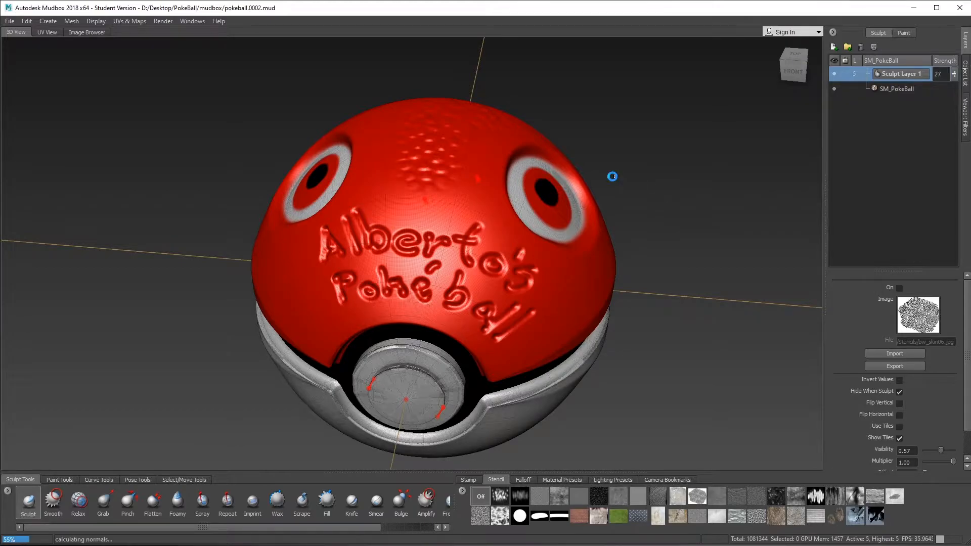
key(ctrl+z)
mouse_move(602, 164)
alt+mouse_down()
mouse_move(629, 210)
mouse_move(666, 189)
mouse_move(521, 214)
alt+mouse_up()
key(ctrl+z)
Step: Freeze the surface of both eyes using the Freeze brush with X mirroring
drag(347, 529, 415, 521)
click(387, 506)
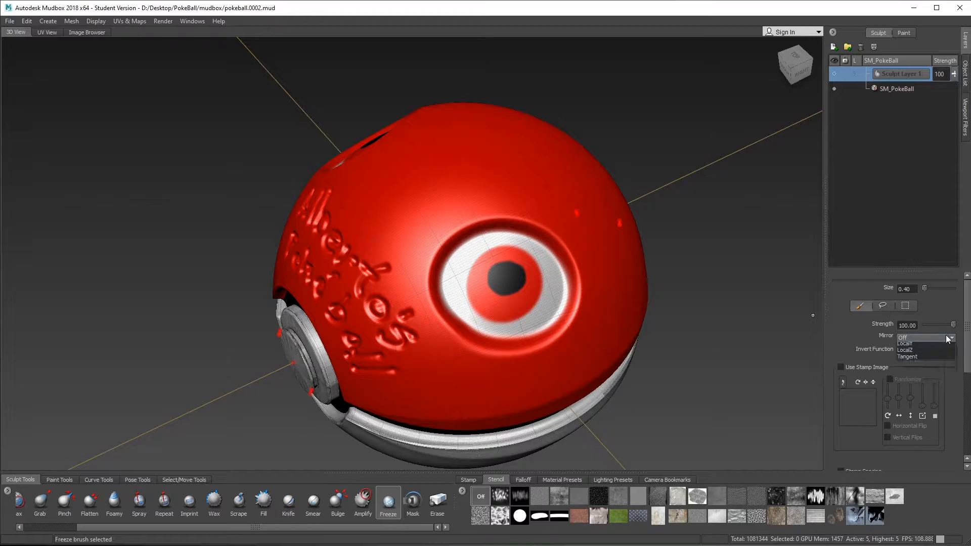
click(933, 351)
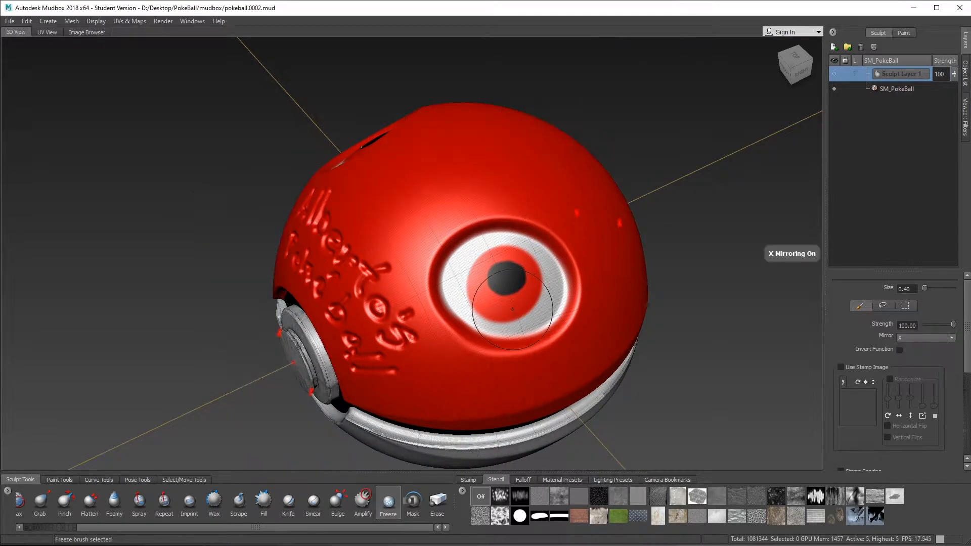
mouse_move(513, 310)
mouse_down()
mouse_move(526, 286)
mouse_move(506, 261)
mouse_move(458, 304)
mouse_move(480, 326)
mouse_move(537, 324)
mouse_move(530, 276)
mouse_move(478, 243)
mouse_move(549, 250)
mouse_move(543, 316)
mouse_move(498, 307)
mouse_move(566, 279)
mouse_move(606, 277)
mouse_up()
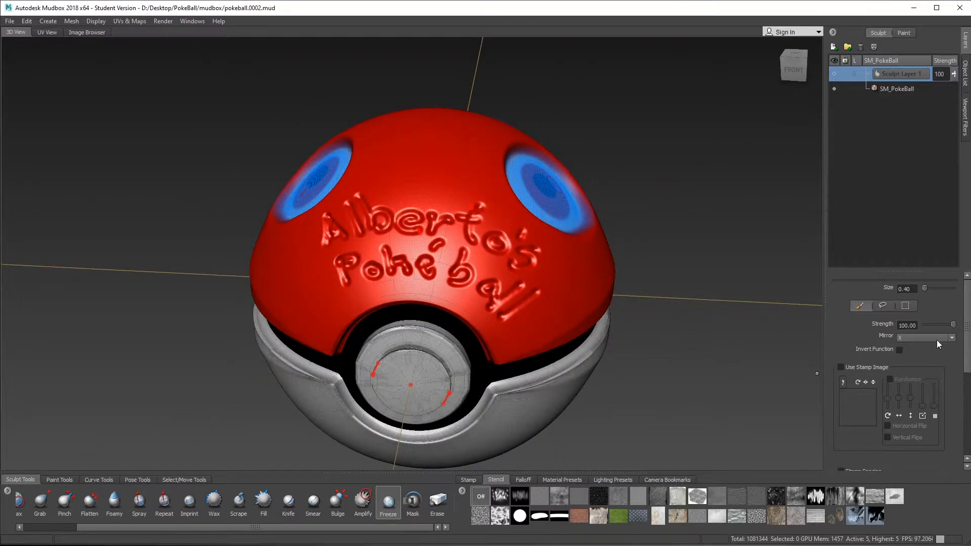
Step: Turn the Freeze brush's mirroring off and load the bw_skin06 stencil over the front of the ball
click(953, 338)
click(934, 347)
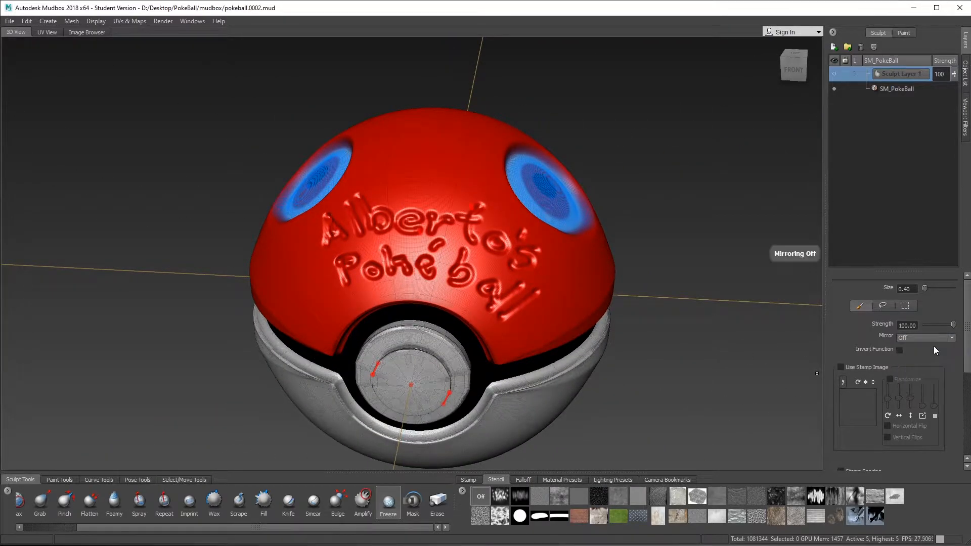
click(700, 502)
alt+drag(508, 276, 524, 350)
alt+middle_drag(456, 254, 441, 265)
alt+drag(442, 264, 445, 267)
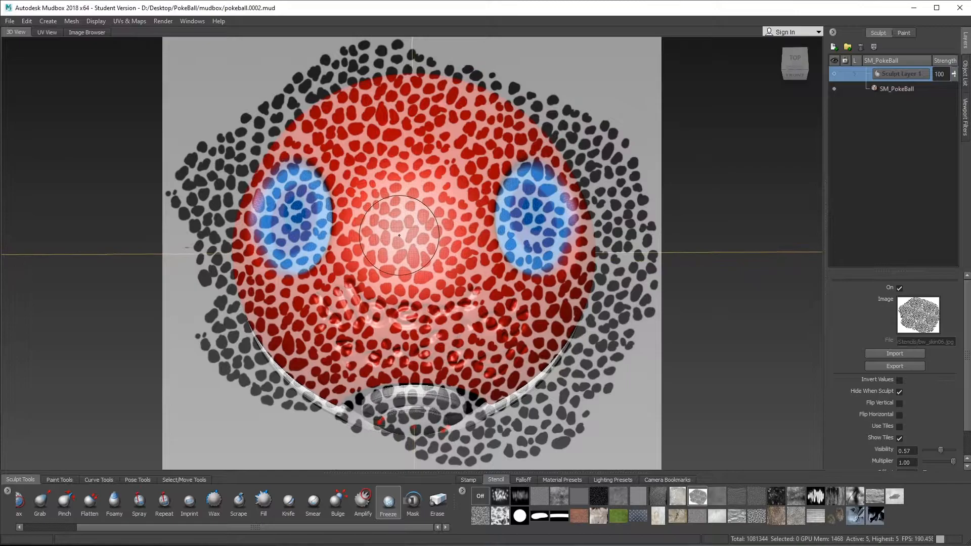
Step: Undo the stray Freeze brush stroke beside the left eye and switch to the Sculpt brush
mouse_move(320, 165)
mouse_down()
mouse_move(329, 158)
mouse_move(335, 172)
mouse_up()
key(ctrl+z)
drag(144, 528, 30, 523)
click(26, 506)
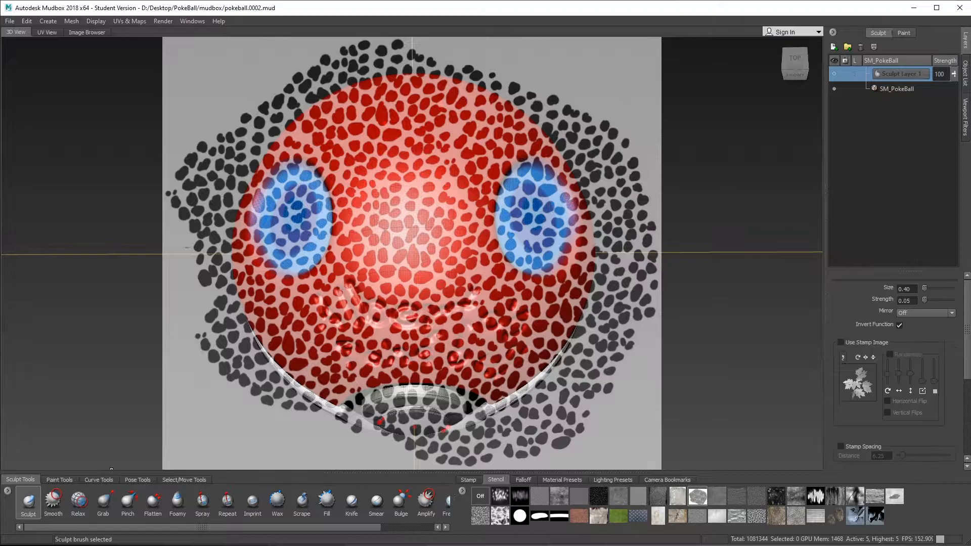
Step: Try sculpting above the left eye on the hidden Sculpt Layer 1, and restore the frozen eye areas
click(328, 155)
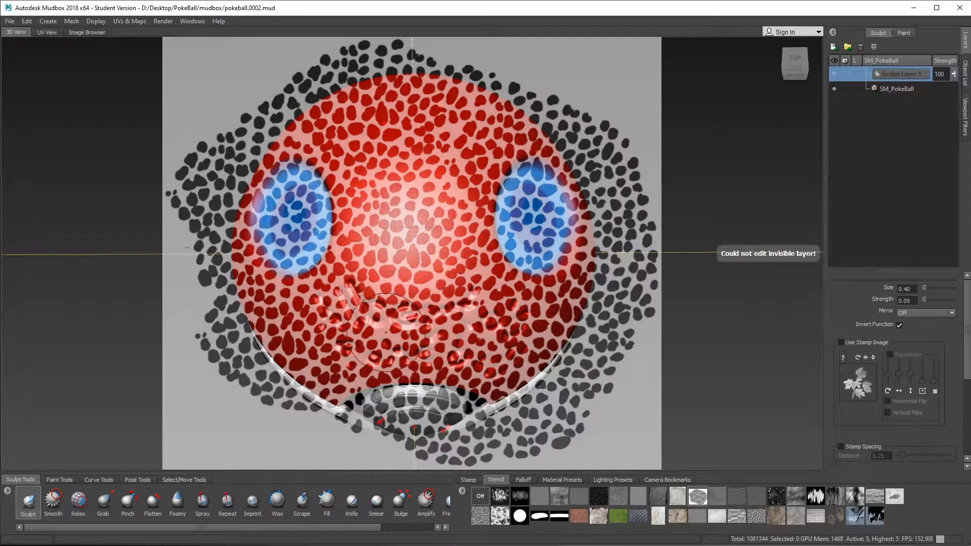
click(835, 73)
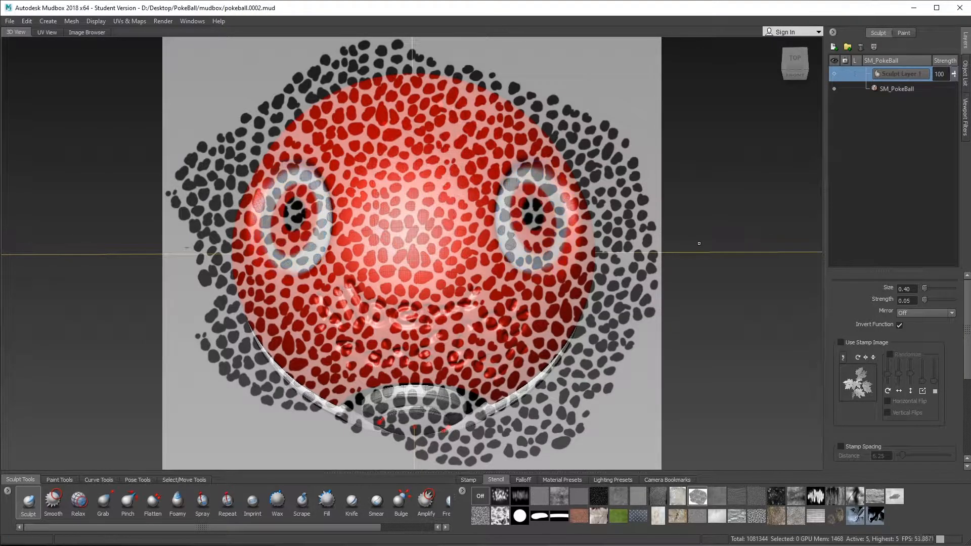
key(ctrl+z)
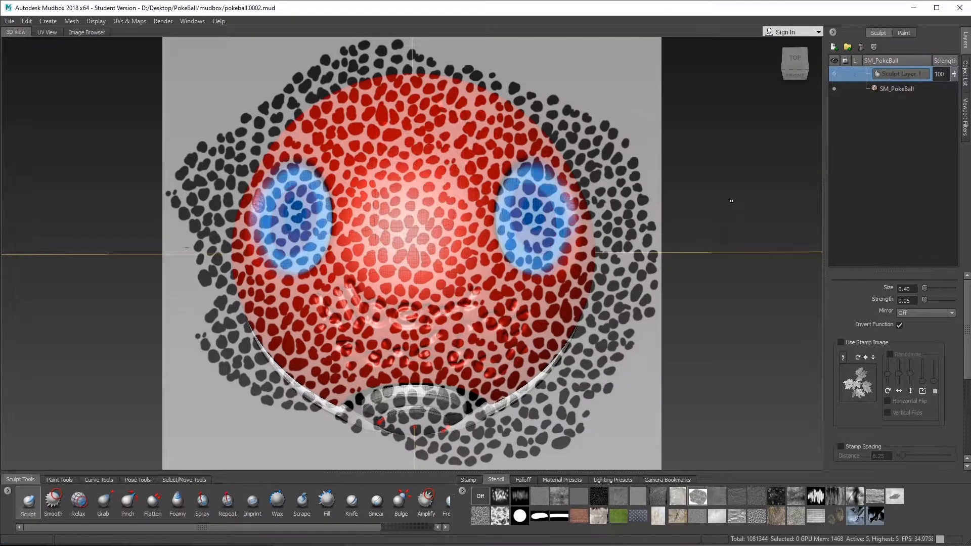
Step: Replace the hidden Sculpt Layer 1 with a new, empty sculpt layer
click(834, 74)
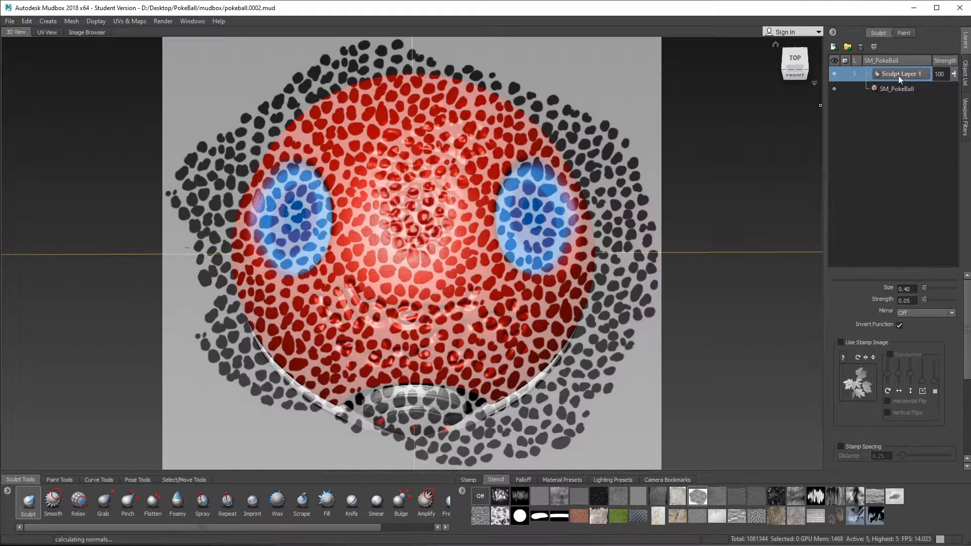
click(861, 48)
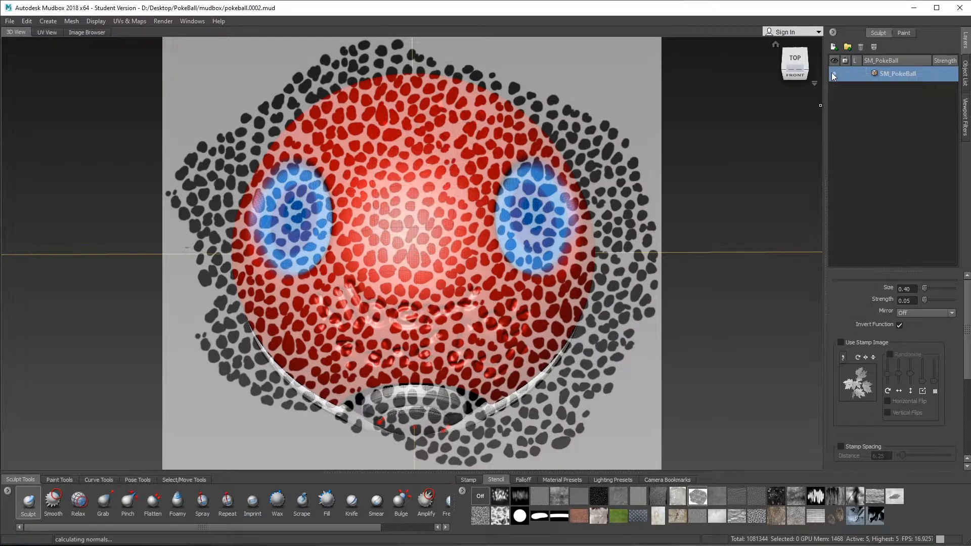
click(835, 74)
click(834, 75)
click(835, 48)
Step: Sculpt the bw_skin06 scale pattern around both frozen eyes and across the forehead between them
mouse_move(430, 202)
mouse_down()
mouse_move(450, 212)
mouse_move(491, 155)
mouse_up()
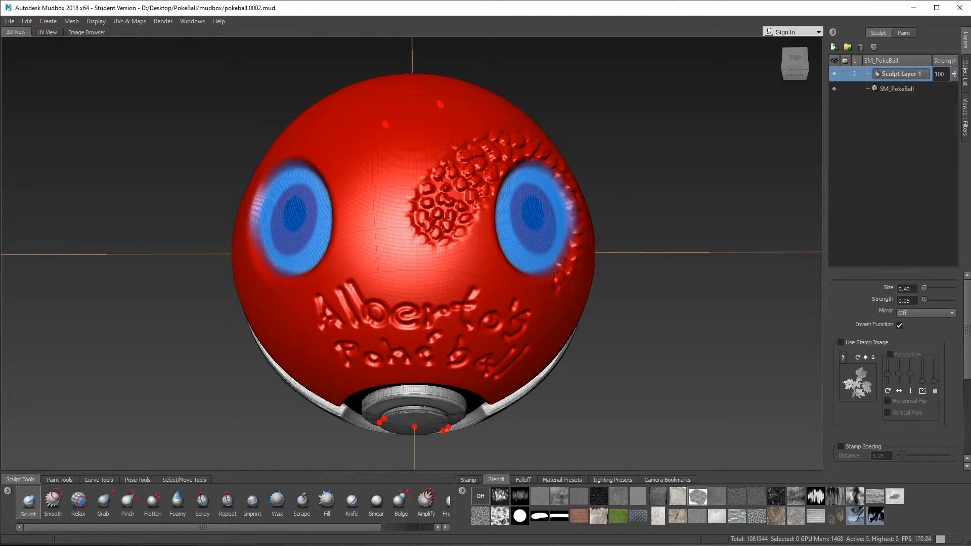
drag(530, 274, 487, 247)
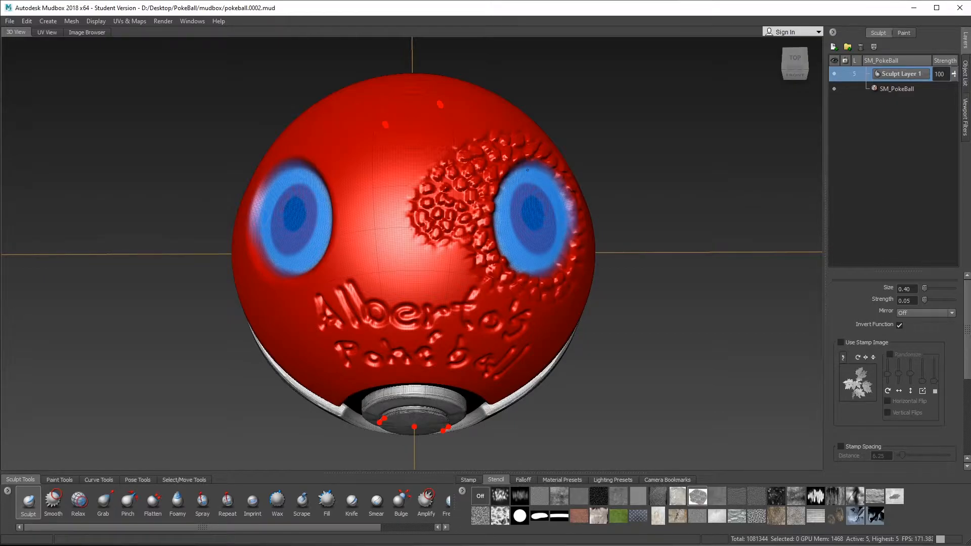
key(s)
mouse_move(374, 197)
mouse_down()
mouse_move(430, 243)
mouse_move(440, 278)
mouse_move(335, 184)
mouse_up()
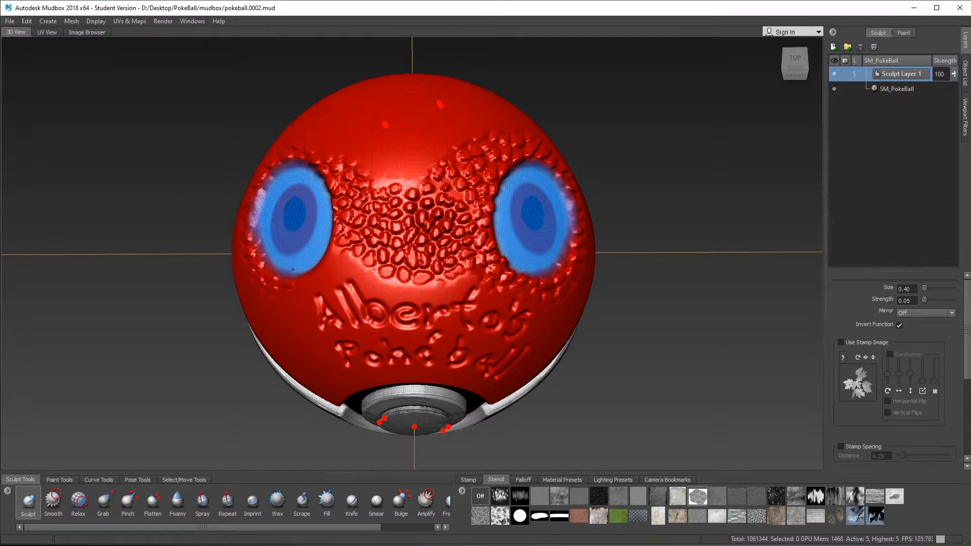
mouse_move(318, 257)
mouse_down()
mouse_move(359, 255)
mouse_move(341, 170)
mouse_up()
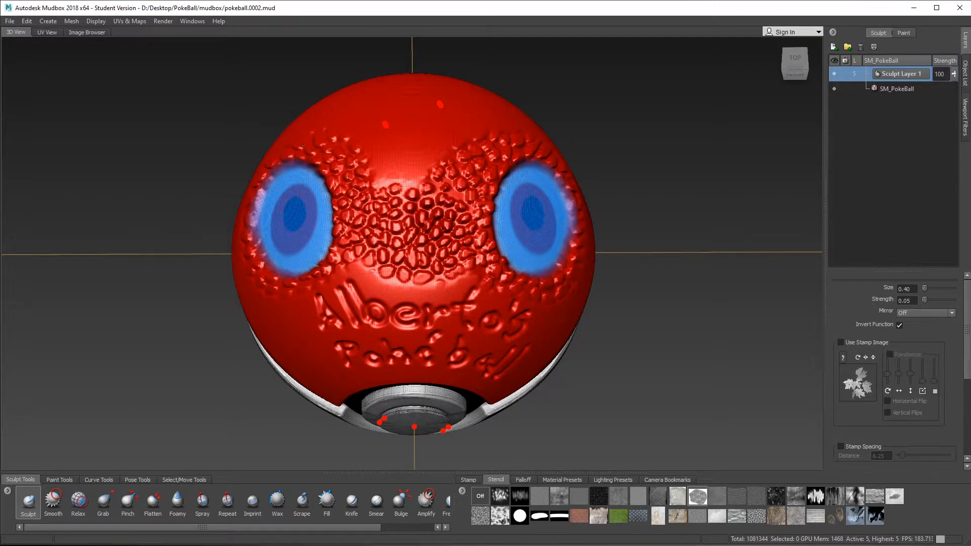
drag(459, 136, 392, 177)
Step: Extend the bw_skin06 scale pattern over the remaining top and sides of the red half, keeping the lettering area smooth
key(q)
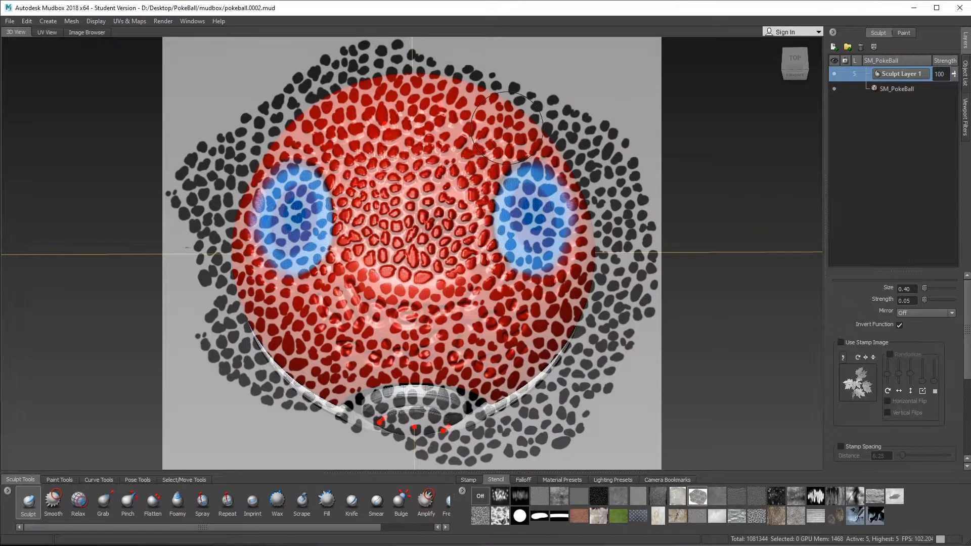
key(q)
key(q)
alt+drag(387, 263, 434, 260)
mouse_move(376, 281)
mouse_down()
mouse_move(330, 297)
mouse_move(249, 280)
mouse_move(271, 323)
mouse_move(349, 334)
mouse_move(458, 324)
mouse_move(473, 349)
mouse_move(483, 324)
mouse_move(402, 276)
mouse_move(413, 255)
mouse_move(454, 329)
mouse_move(450, 295)
mouse_move(429, 277)
mouse_move(296, 194)
mouse_up()
mouse_move(277, 238)
mouse_down()
mouse_move(352, 275)
mouse_move(384, 313)
mouse_move(390, 349)
mouse_move(319, 344)
mouse_move(294, 298)
mouse_move(247, 273)
mouse_up()
mouse_move(263, 318)
mouse_down()
mouse_move(253, 360)
mouse_move(324, 387)
mouse_move(515, 346)
mouse_move(449, 319)
mouse_move(473, 317)
mouse_up()
mouse_move(470, 271)
mouse_down()
mouse_move(447, 217)
mouse_move(385, 245)
mouse_move(395, 285)
mouse_move(410, 298)
mouse_move(481, 313)
mouse_move(505, 268)
mouse_move(511, 374)
mouse_move(531, 400)
mouse_move(435, 377)
mouse_move(356, 316)
mouse_move(324, 319)
mouse_move(349, 374)
mouse_move(437, 403)
mouse_move(409, 382)
mouse_move(454, 345)
mouse_move(425, 329)
mouse_move(367, 326)
mouse_move(443, 302)
mouse_move(461, 282)
mouse_up()
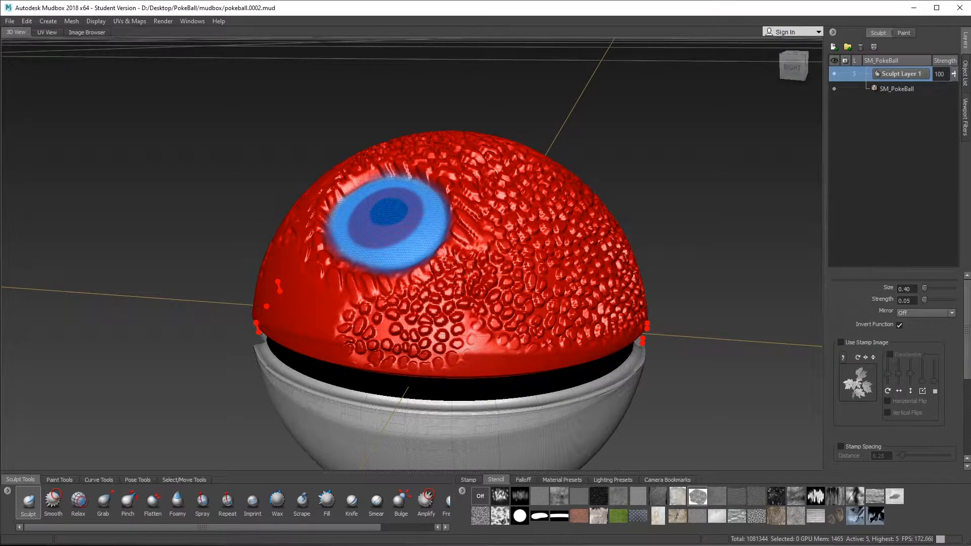
mouse_move(482, 333)
mouse_down()
mouse_move(613, 317)
mouse_move(543, 316)
mouse_move(577, 332)
mouse_move(469, 323)
mouse_up()
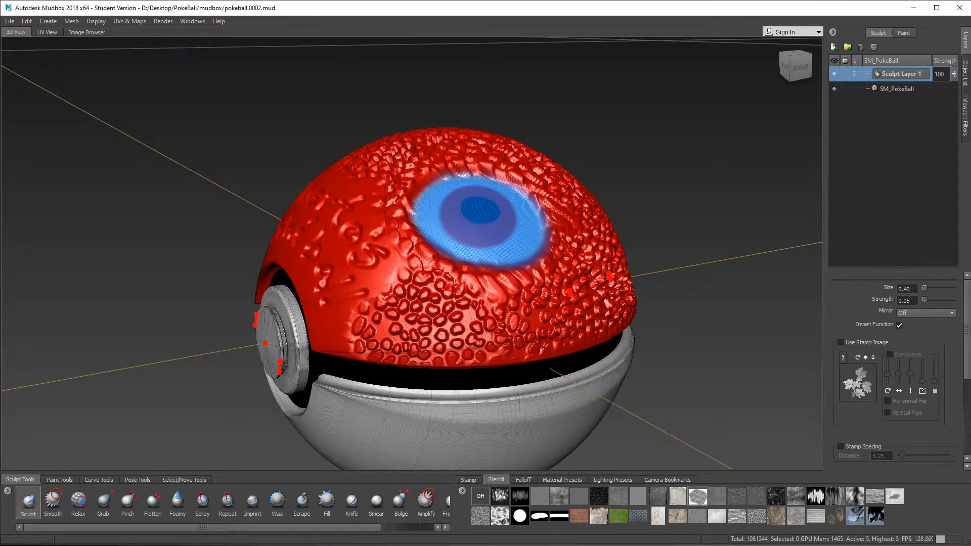
drag(483, 333, 515, 342)
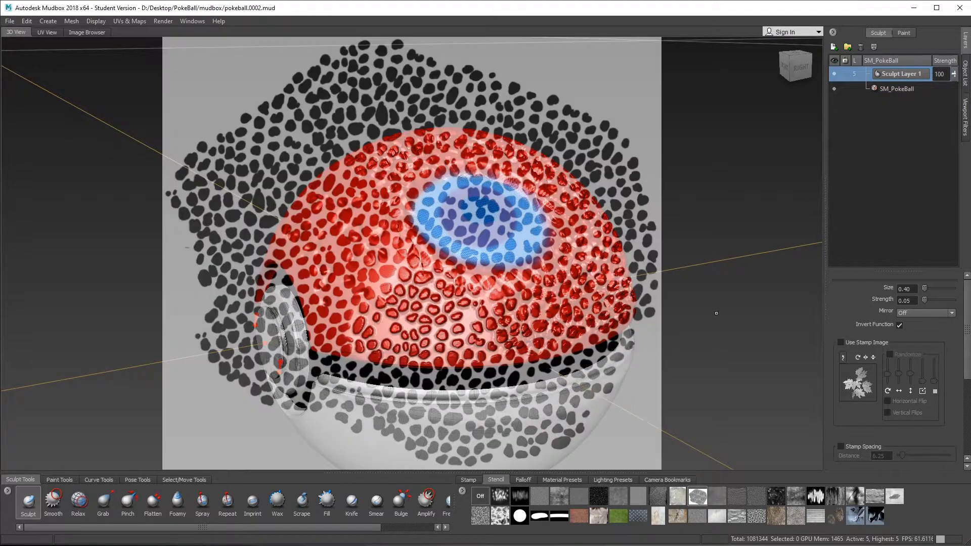
Step: Turn the stencil off and inspect the finished scale texture on the ball
click(476, 500)
alt+drag(456, 308, 464, 265)
scroll(485, 304, down, 5)
scroll(453, 260, up, 5)
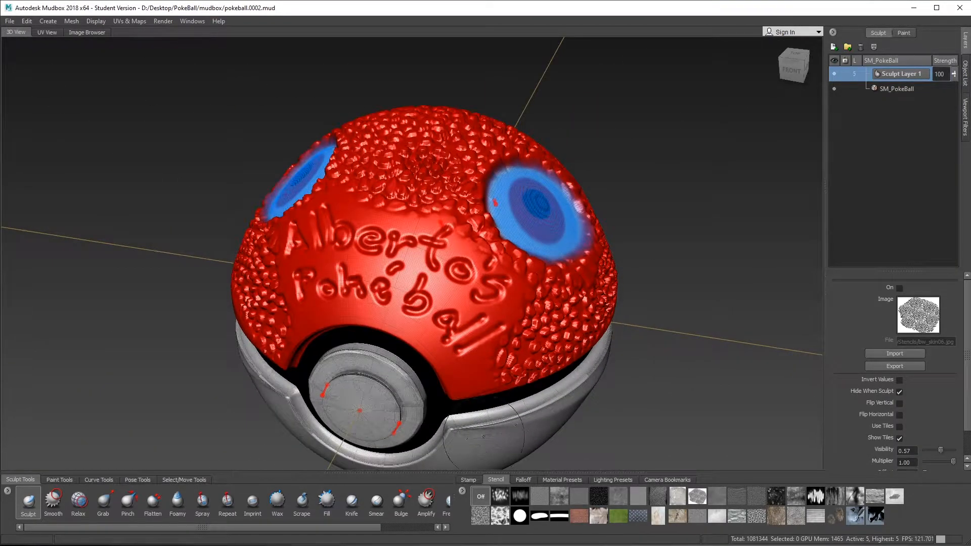
Step: Unfreeze the surface of both eyes using the Freeze brush's erase mode
drag(375, 527, 423, 530)
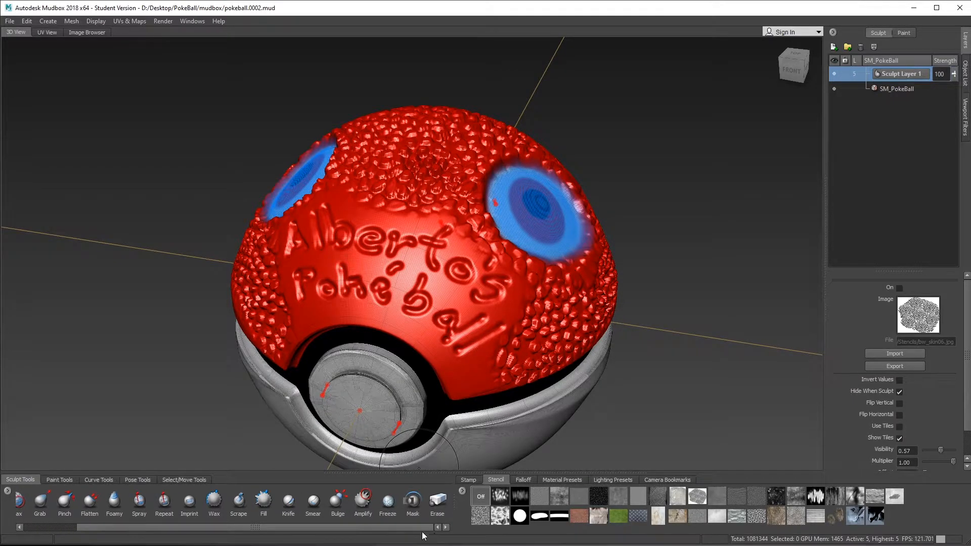
click(388, 502)
ctrl+drag(525, 218, 490, 164)
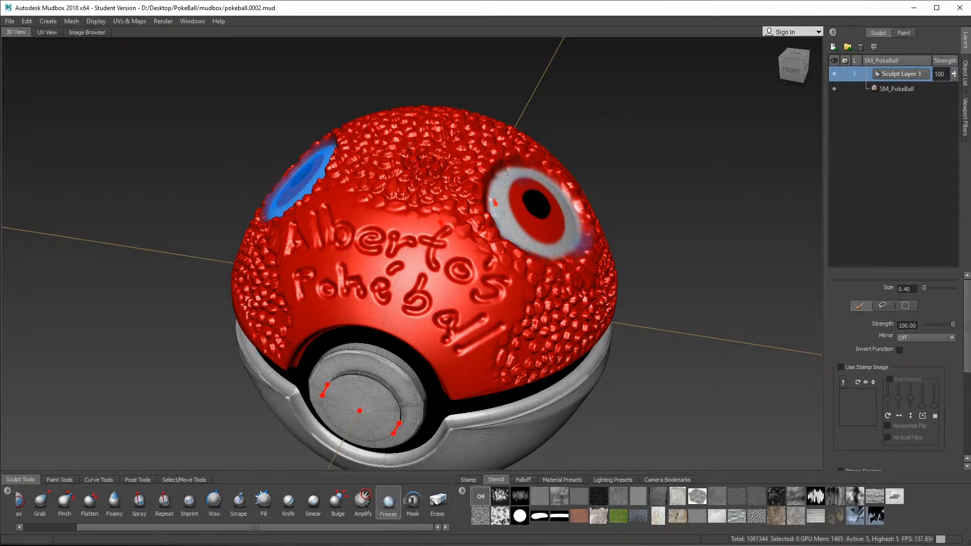
alt+drag(287, 187, 424, 246)
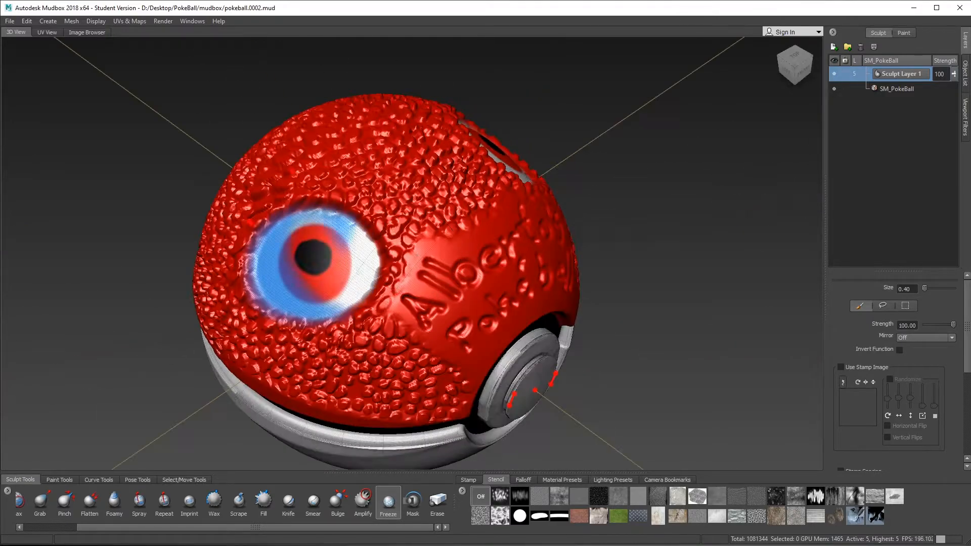
alt+drag(351, 238, 218, 220)
alt+drag(418, 271, 442, 268)
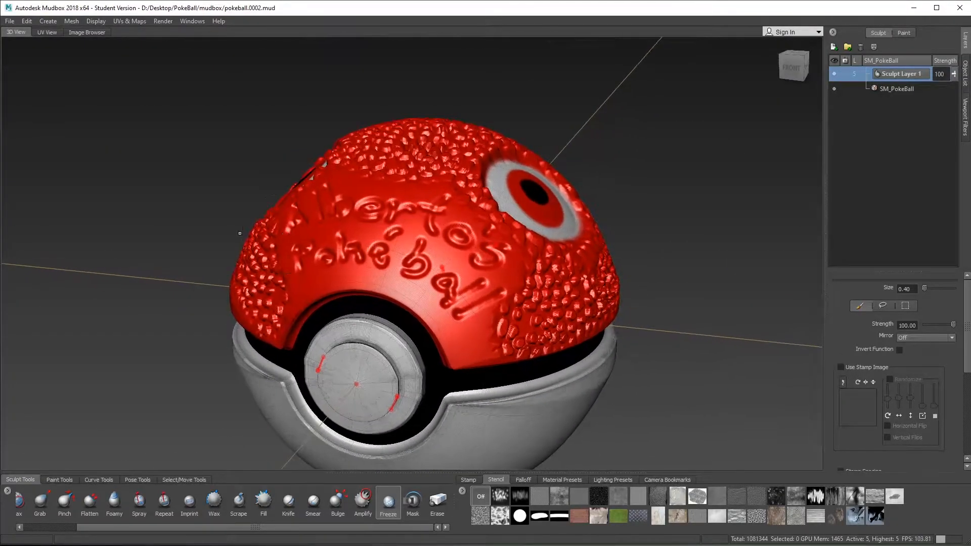
Step: Step the Poké Ball mesh down to subdivision level 0
alt+drag(311, 260, 367, 291)
scroll(425, 291, down, 5)
alt+drag(486, 309, 500, 281)
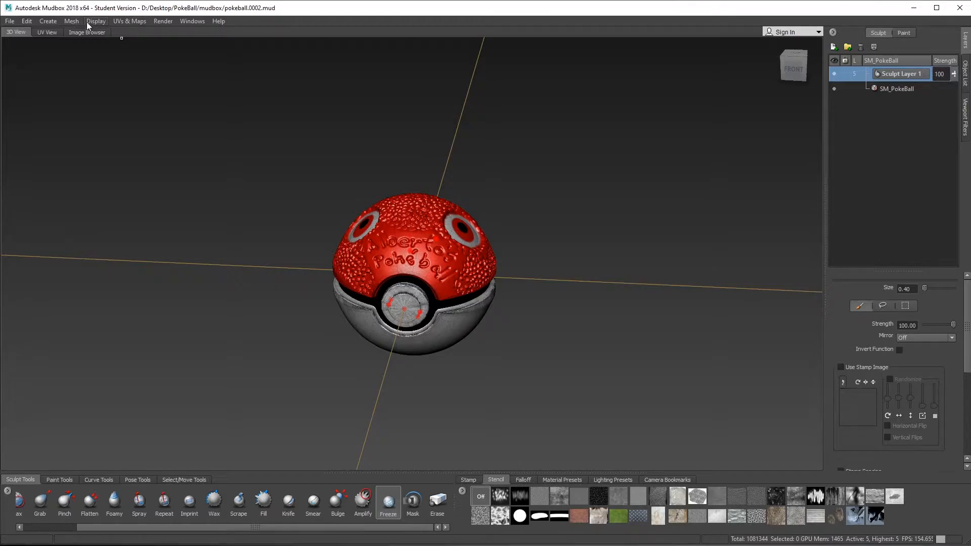
click(69, 19)
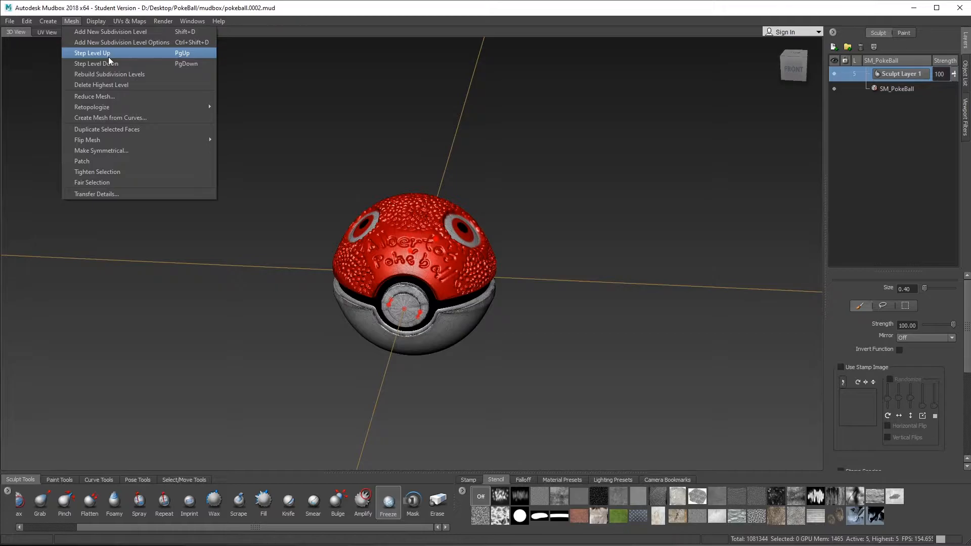
click(468, 133)
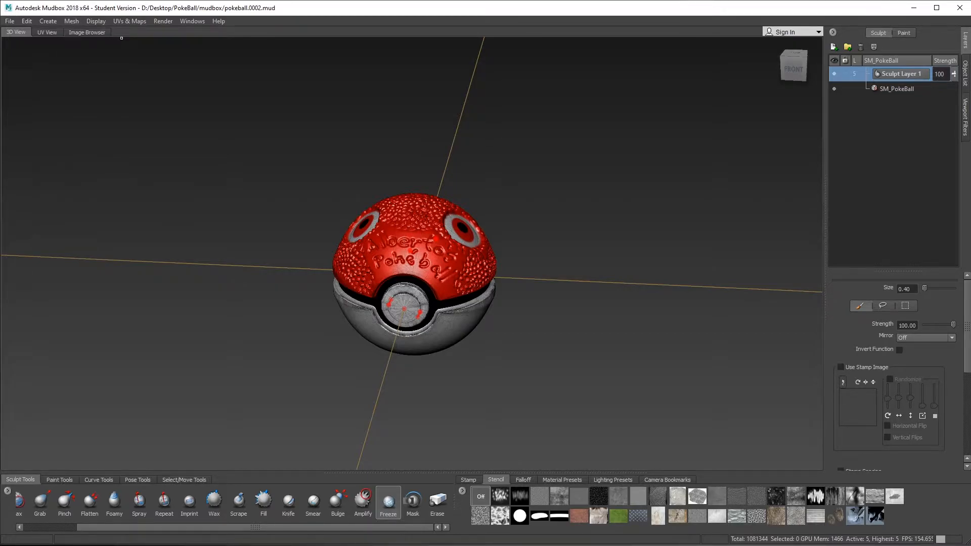
key(Page_Up)
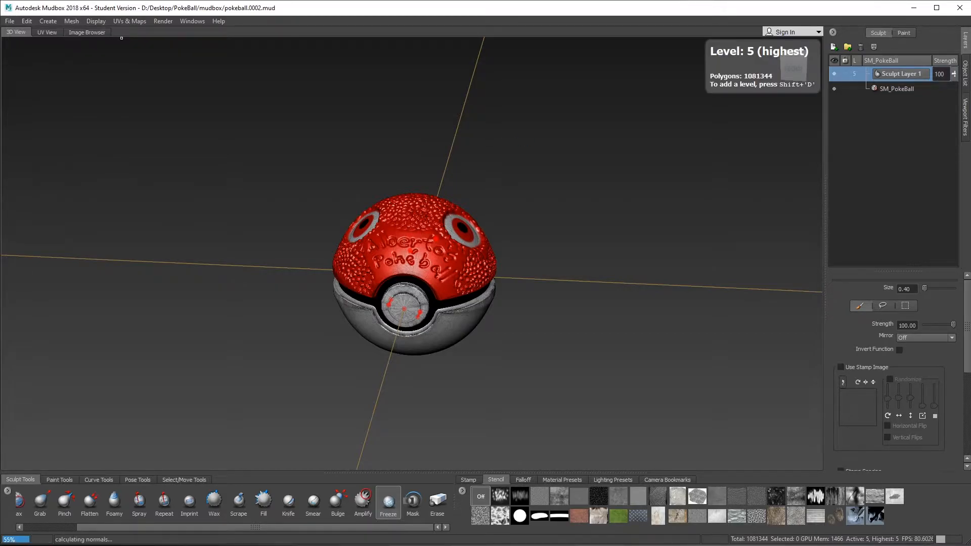
key(Page_Down)
key(Page_Down)
key(Page_Down)
key(Page_Down)
key(Page_Down)
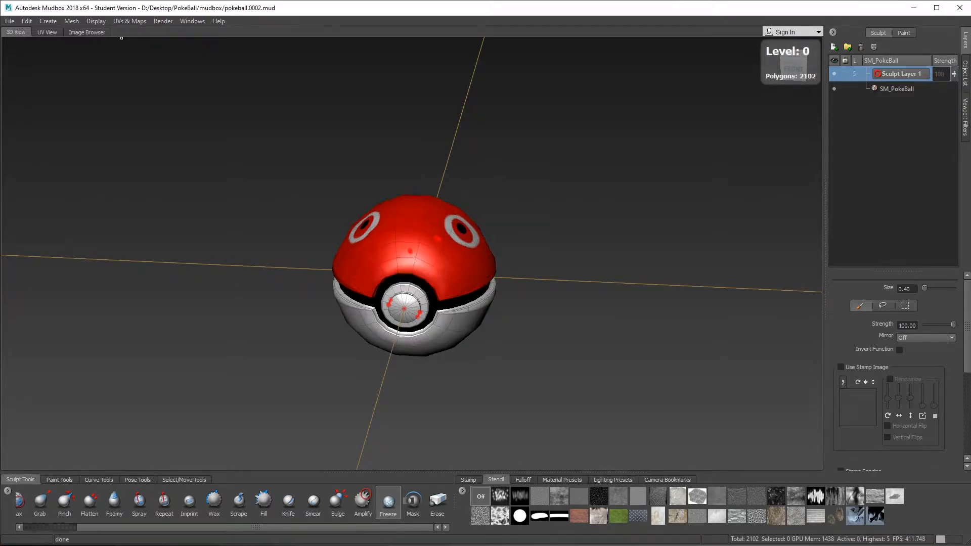
Step: Inspect the low-resolution ball from the front and side, and step the mesh back up to level 5
alt+drag(320, 276, 296, 283)
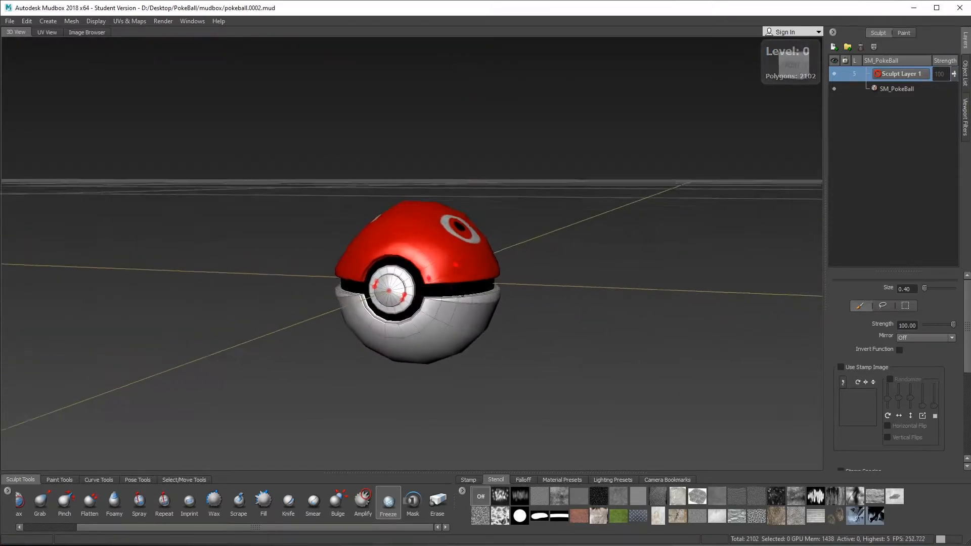
alt+right_drag(354, 304, 532, 349)
alt+drag(551, 359, 305, 219)
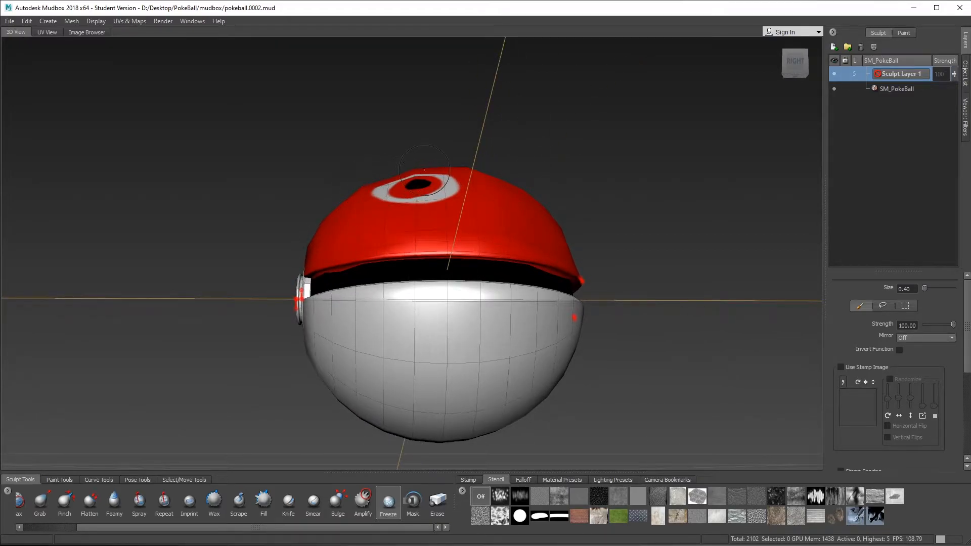
alt+drag(374, 199, 501, 283)
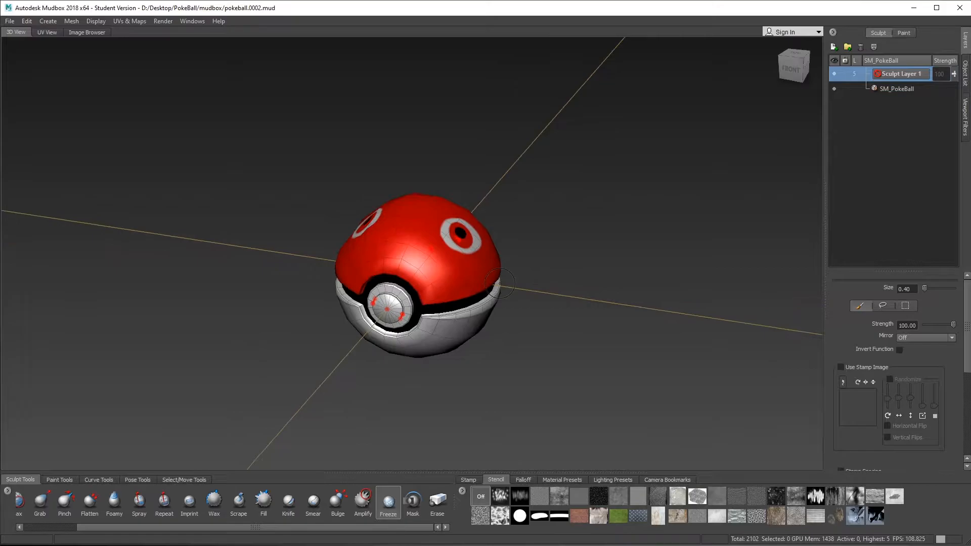
key(Page_Up)
key(Page_Up)
key(Page_Up)
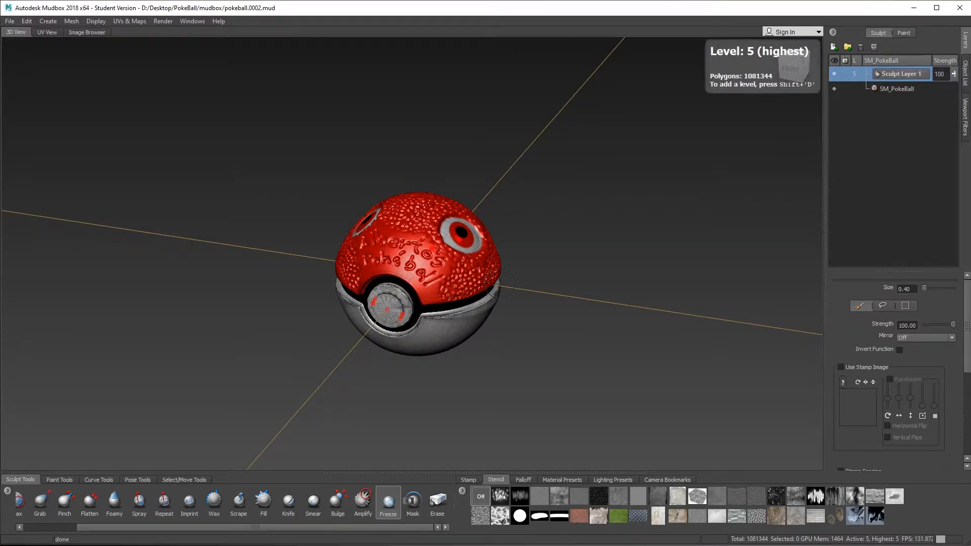
Step: Start a new texture map extraction operation and place its dialog beside the ball
alt+drag(500, 283, 571, 296)
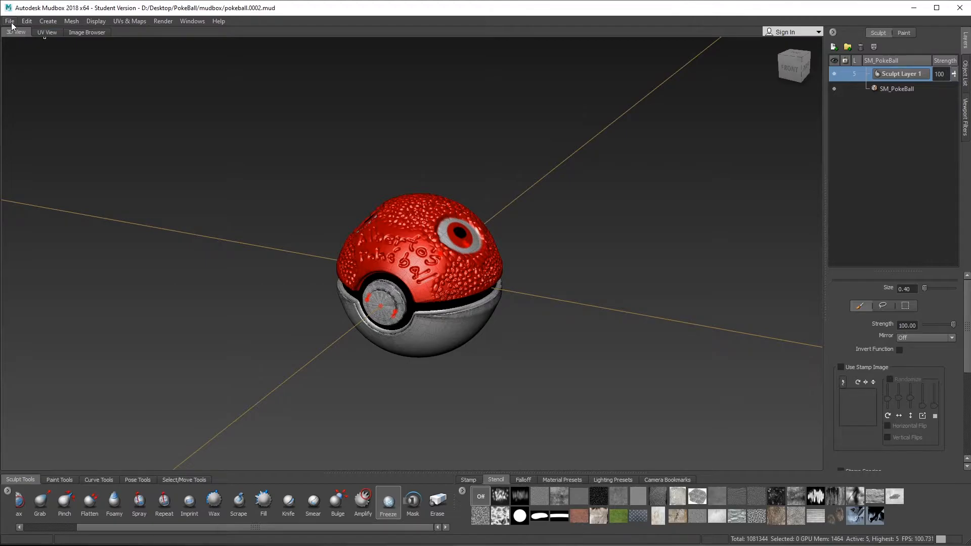
click(128, 22)
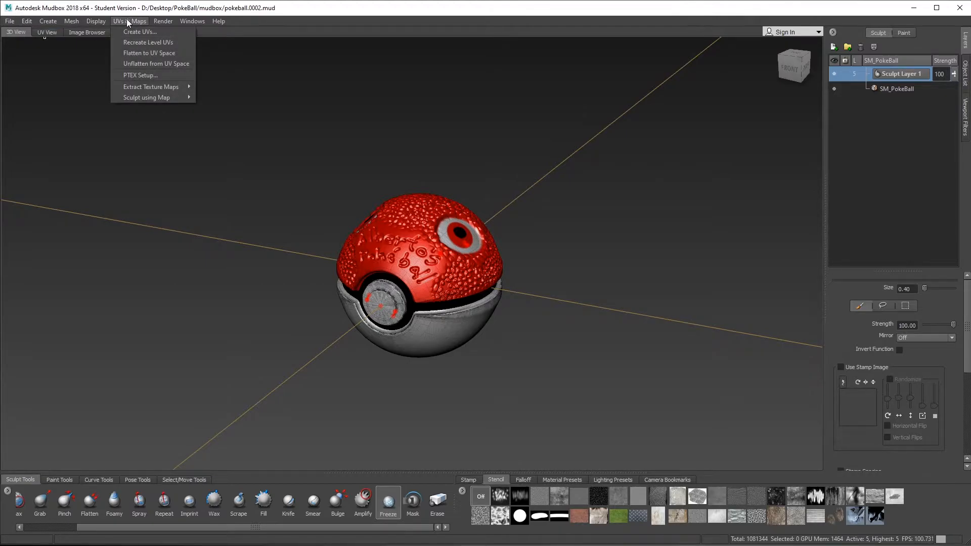
mouse_move(183, 90)
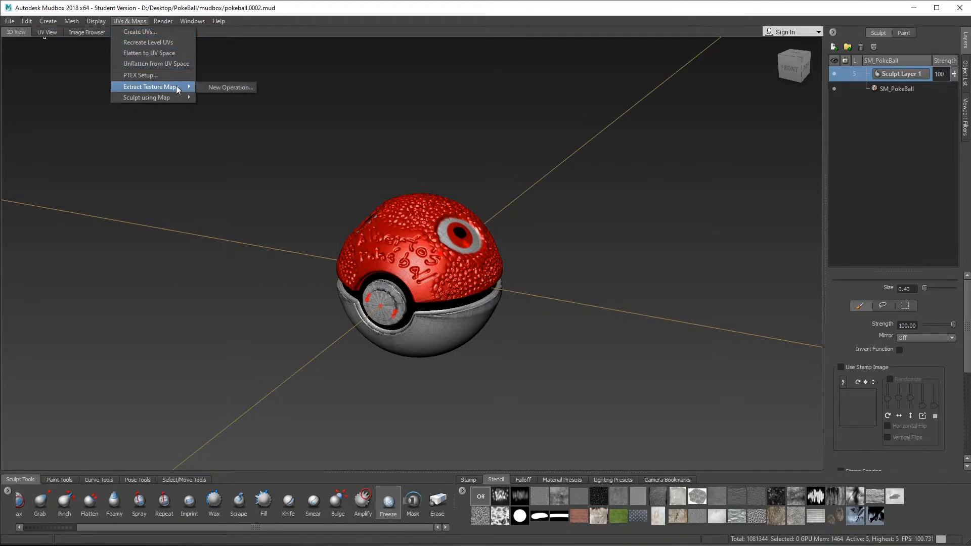
click(231, 88)
drag(497, 192, 695, 92)
alt+middle_drag(569, 177, 495, 156)
alt+drag(496, 156, 506, 172)
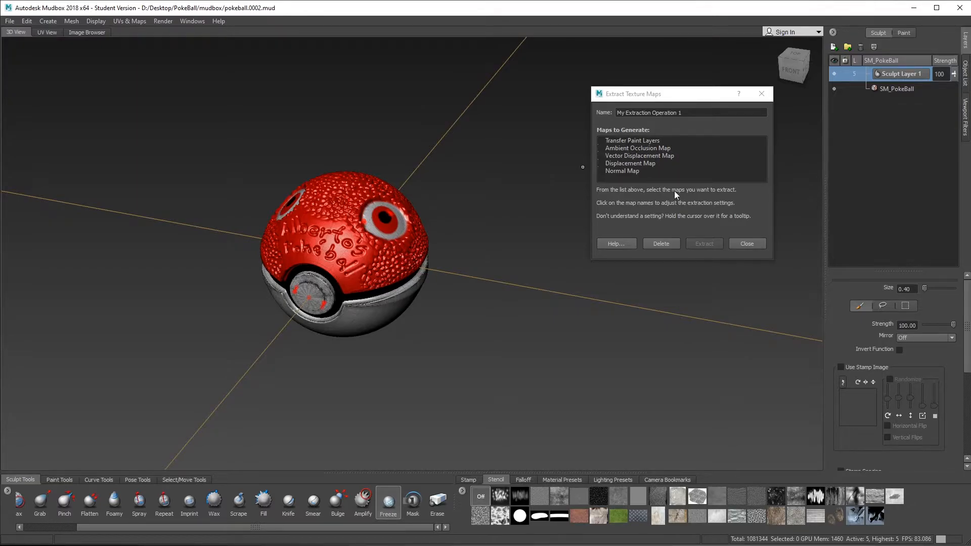
Step: Choose the Normal Map for extraction and set its antialiasing to 4X
click(632, 170)
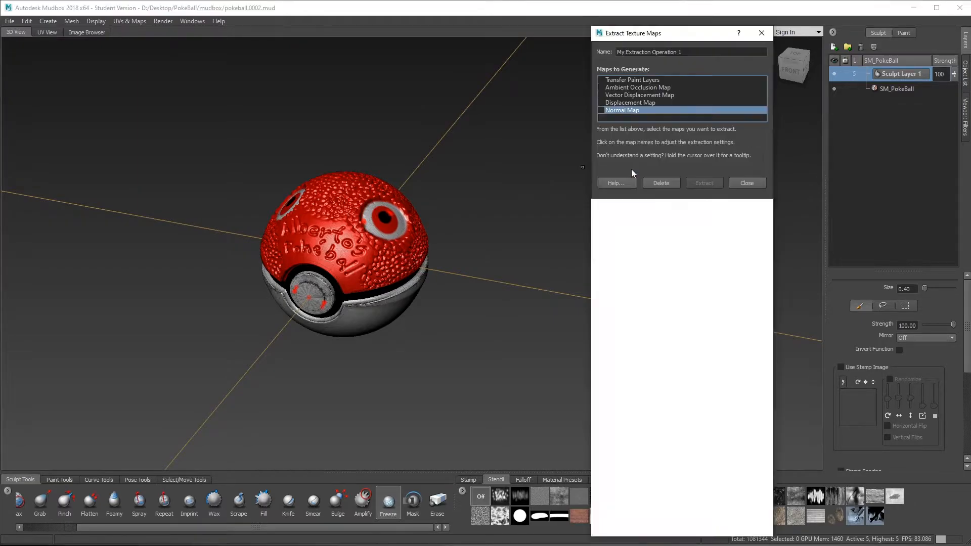
drag(681, 33, 677, 11)
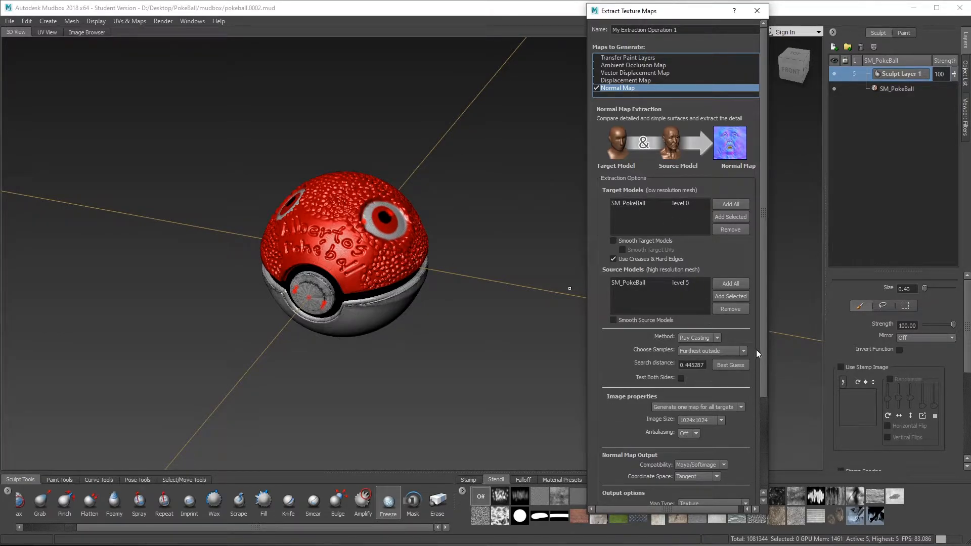
scroll(740, 332, down, 2)
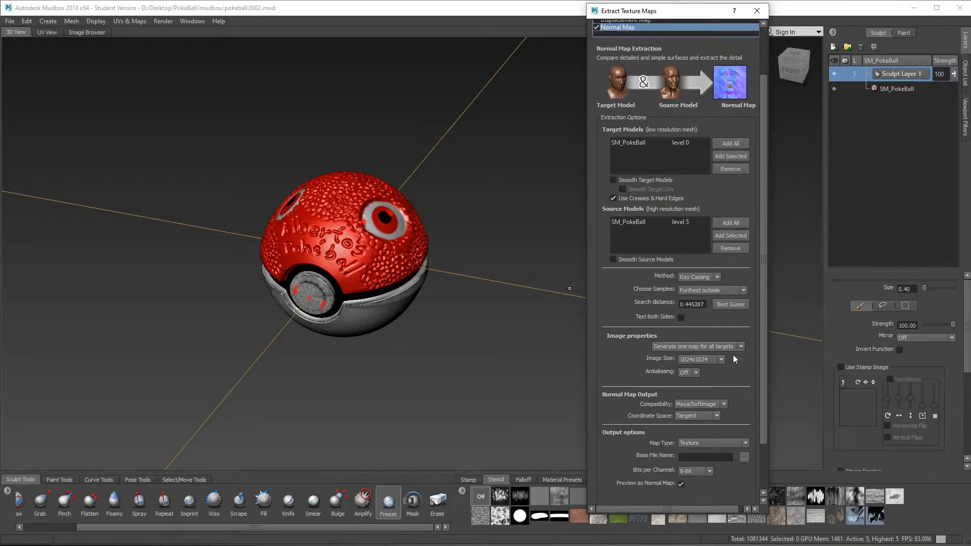
click(696, 374)
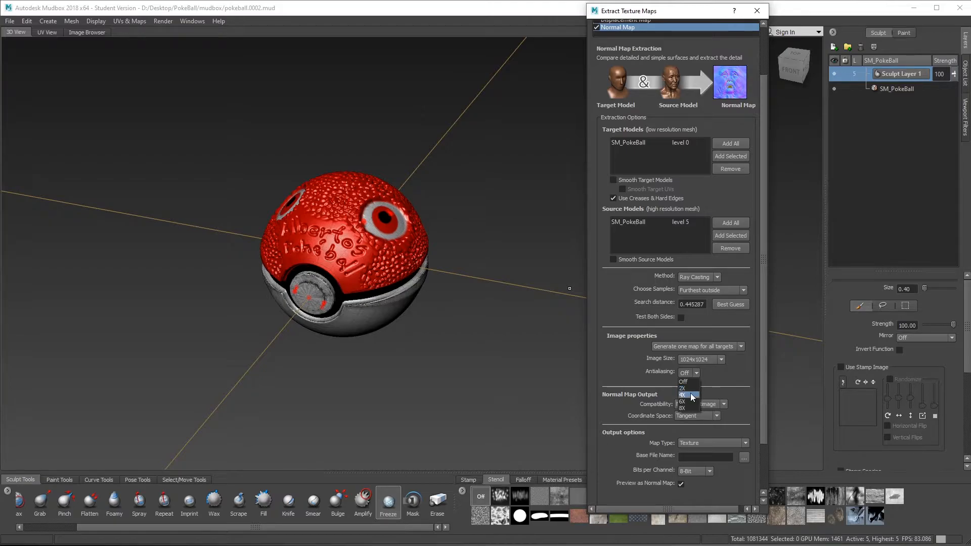
scroll(734, 378, down, 1)
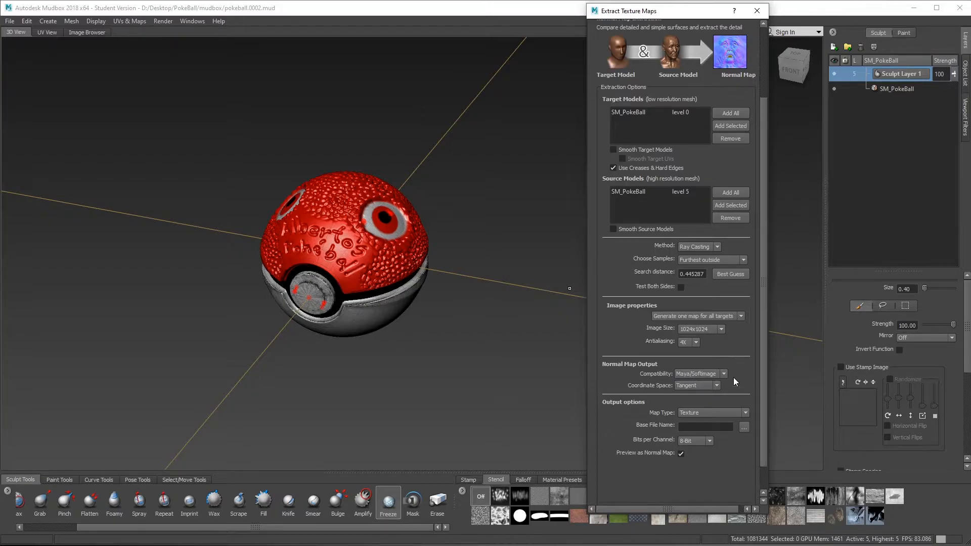
Step: Set the normal map's output file to a PNG called T_PokeBall_N in the mudbox folder inside the desktop's PokeBall folder
click(743, 428)
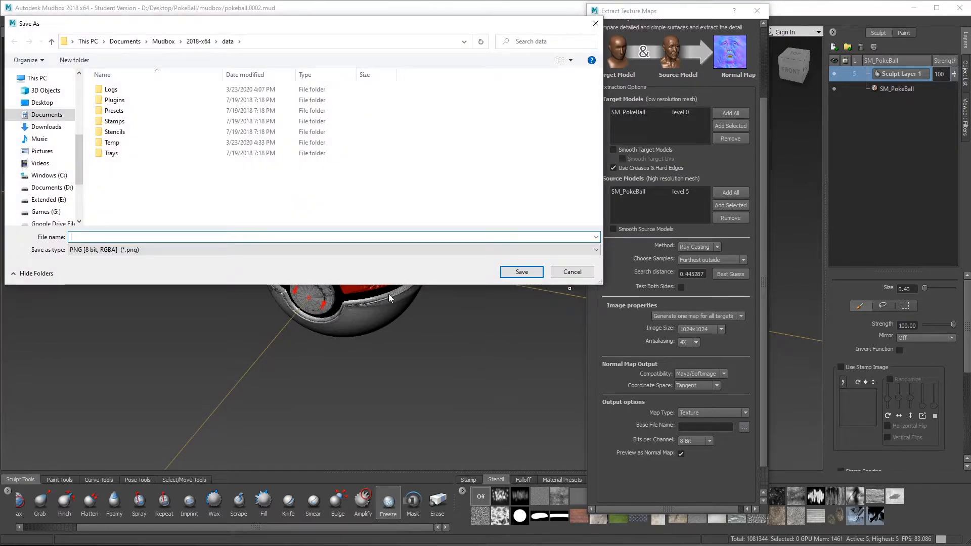
click(42, 102)
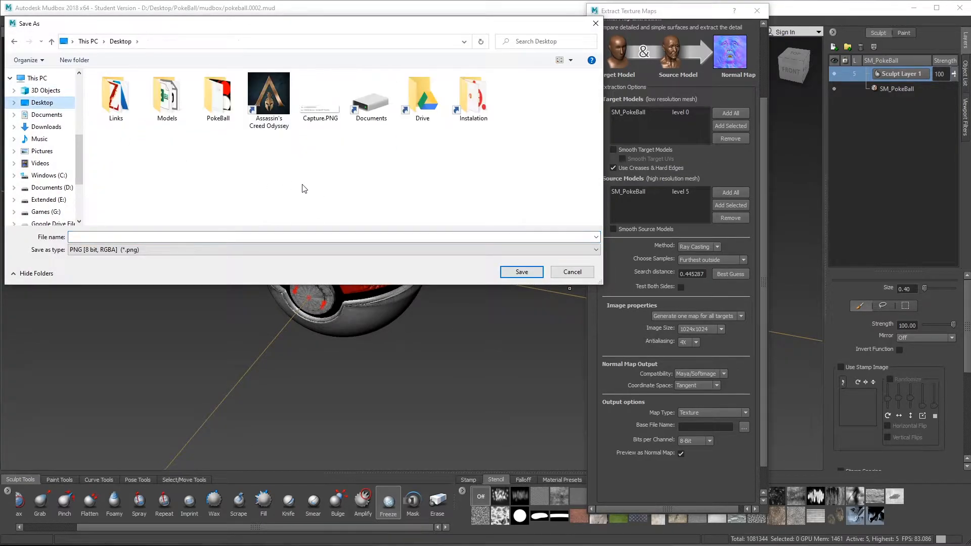
double_click(208, 104)
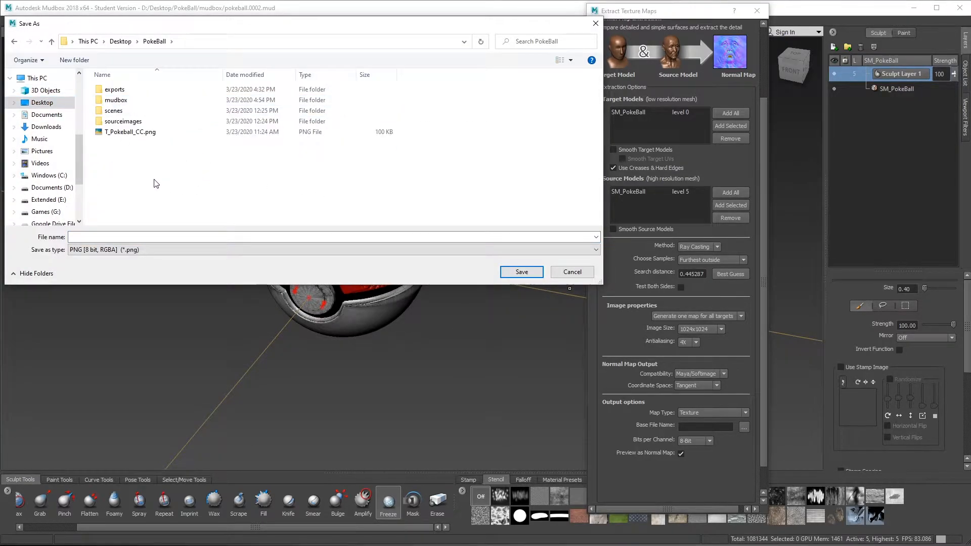
double_click(116, 100)
click(140, 237)
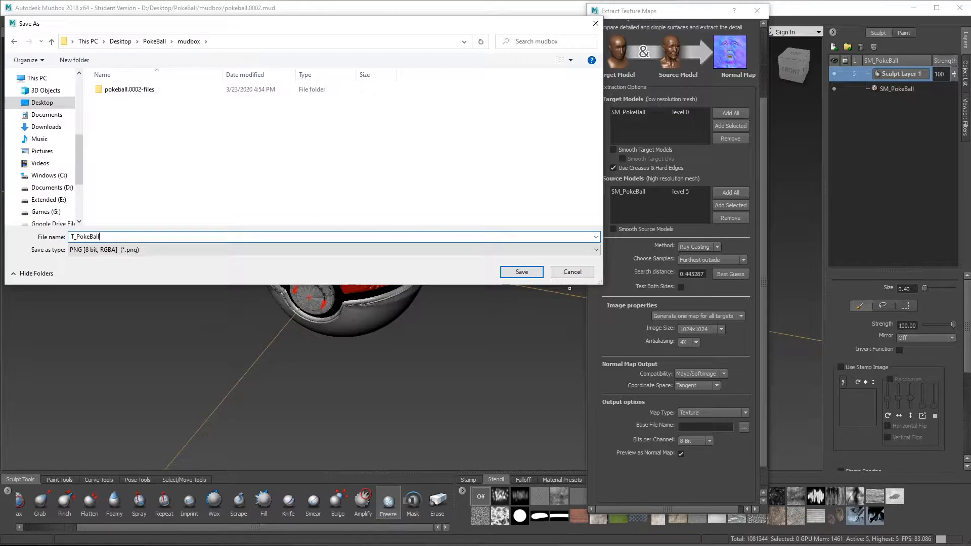
text(T_PokeBall_N)
key(Return)
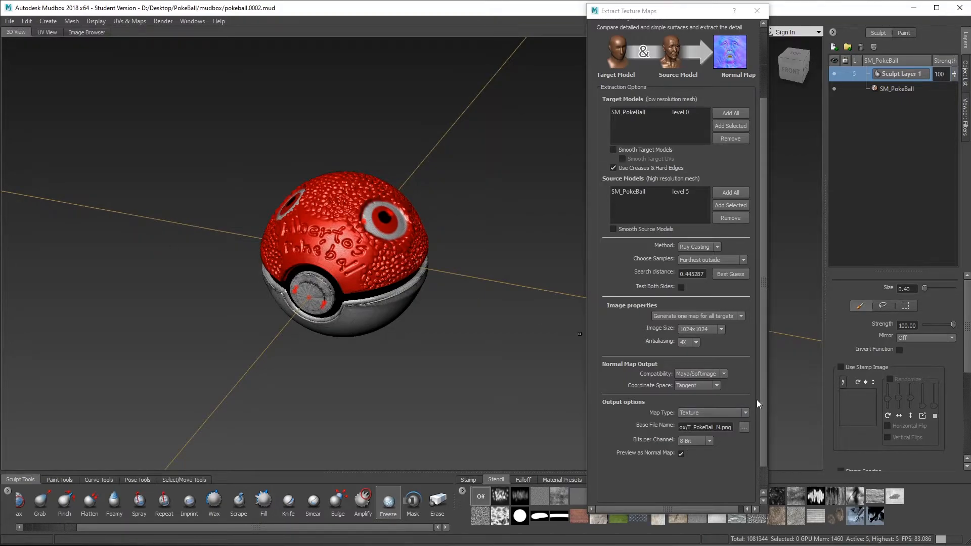
Step: Extract the normal map from the Poké Ball and close the extraction results
drag(760, 388, 762, 305)
drag(763, 247, 773, 485)
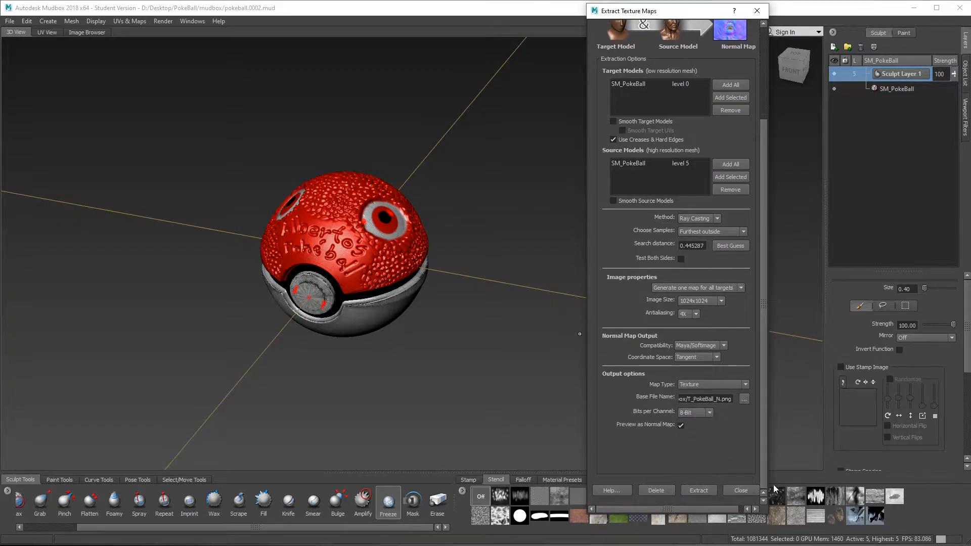
click(699, 491)
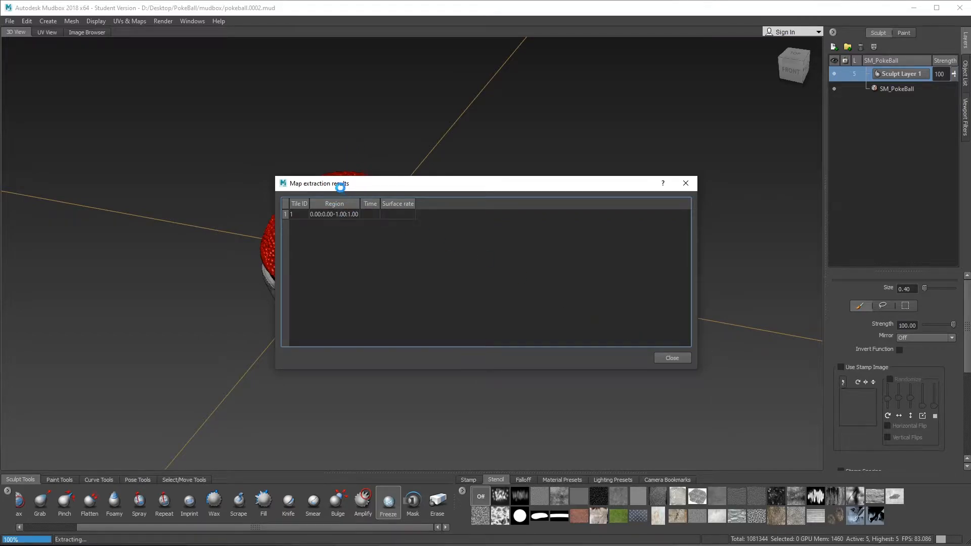
click(495, 290)
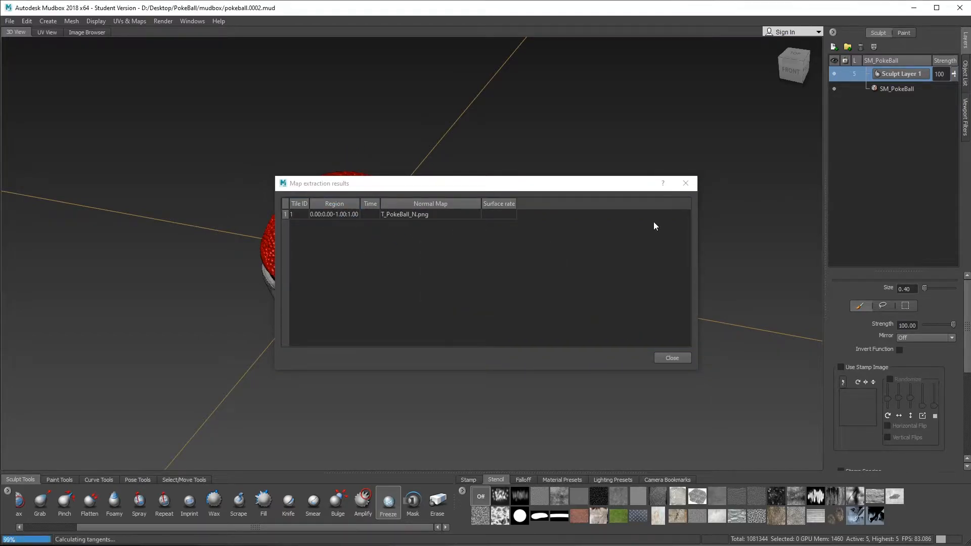
click(686, 184)
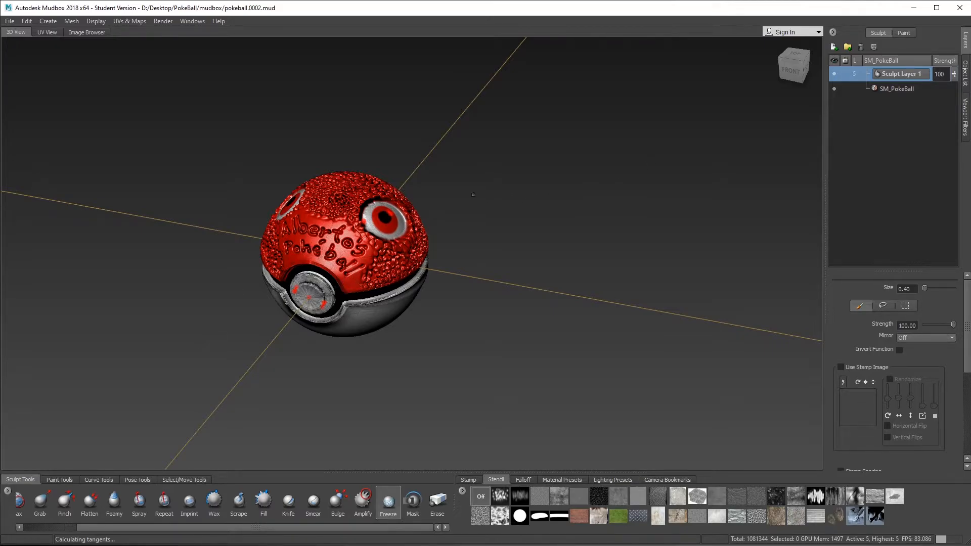
Step: Hide the Normal Map channel in the paint layers and view the ball's surface from the front
mouse_move(454, 292)
alt+mouse_down()
mouse_move(407, 222)
mouse_move(442, 286)
alt+mouse_up()
alt+right_drag(442, 286, 503, 334)
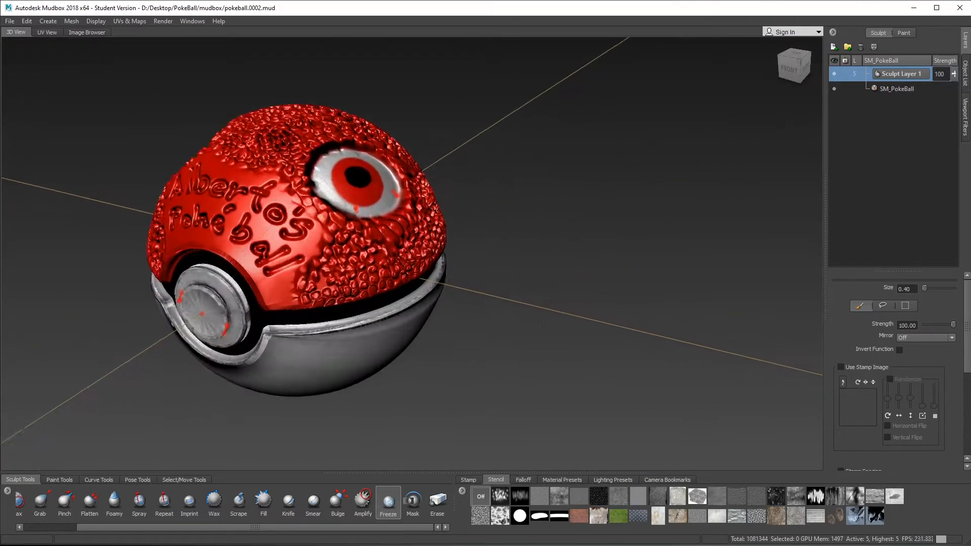
alt+drag(504, 334, 441, 306)
click(796, 65)
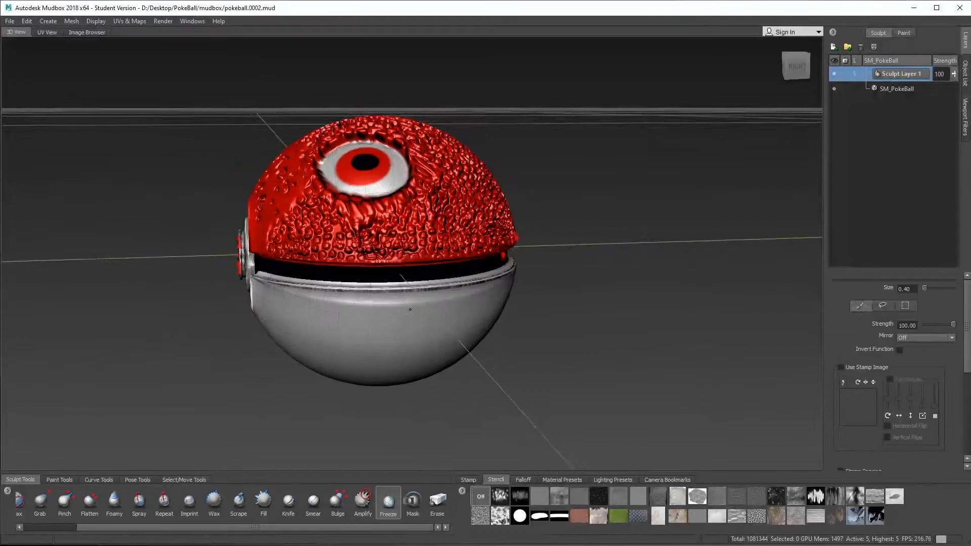
click(904, 32)
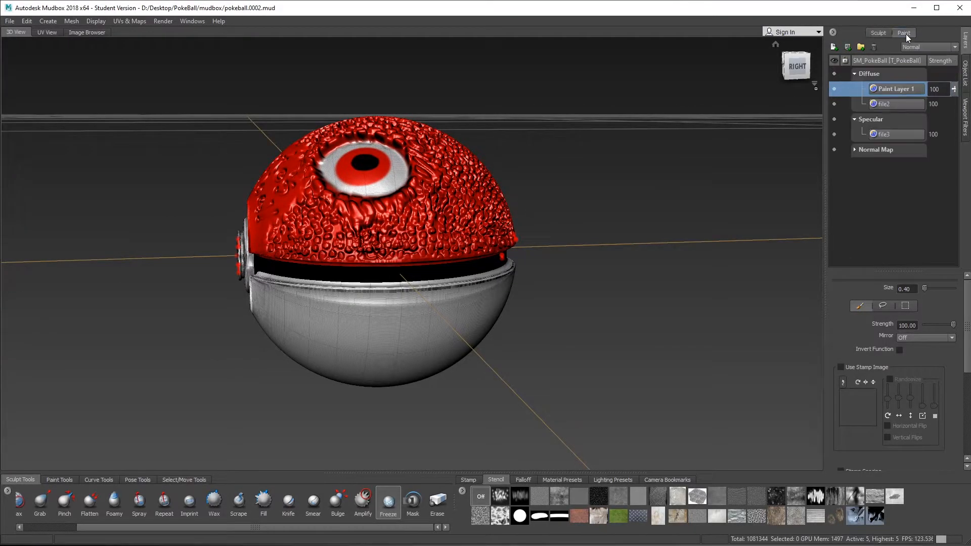
click(835, 149)
click(834, 150)
click(834, 149)
alt+drag(547, 212, 698, 276)
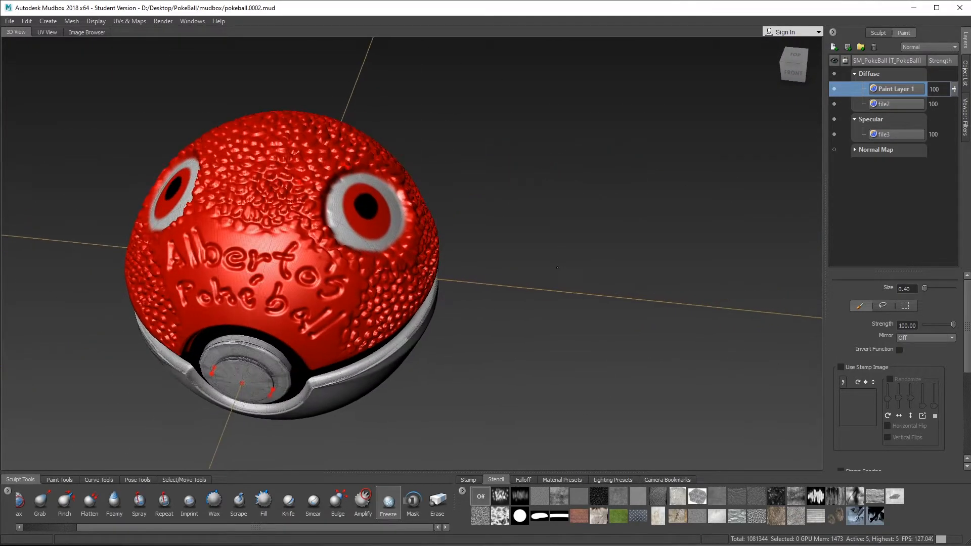
Step: Compare the ball with the Normal Map channel shown and hidden, leave it hidden, and examine the sculpted surface from several angles
click(834, 150)
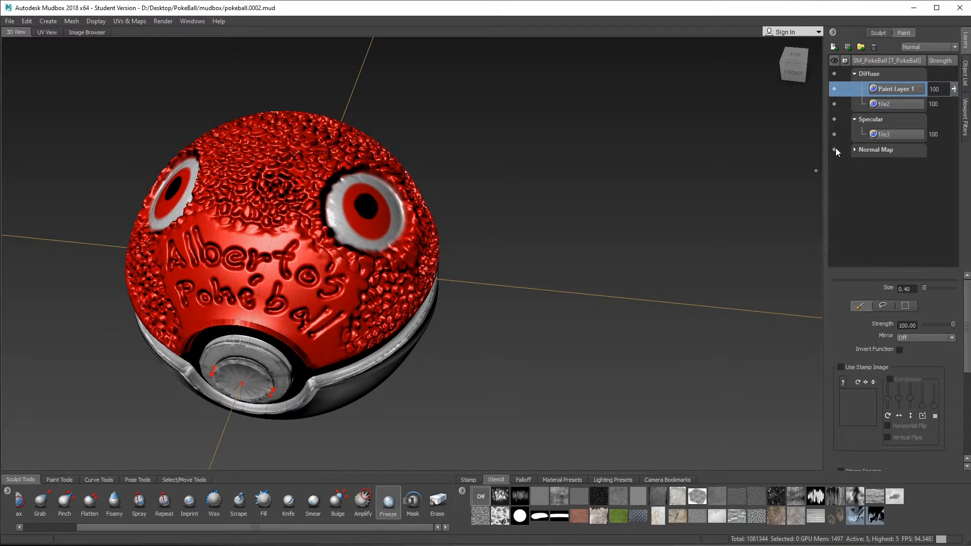
click(835, 151)
click(835, 150)
click(835, 151)
click(834, 150)
click(835, 150)
alt+drag(749, 236, 600, 181)
alt+drag(414, 189, 568, 289)
alt+right_drag(568, 288, 364, 228)
alt+drag(365, 227, 432, 240)
alt+middle_drag(483, 234, 635, 202)
alt+drag(635, 202, 637, 210)
click(9, 21)
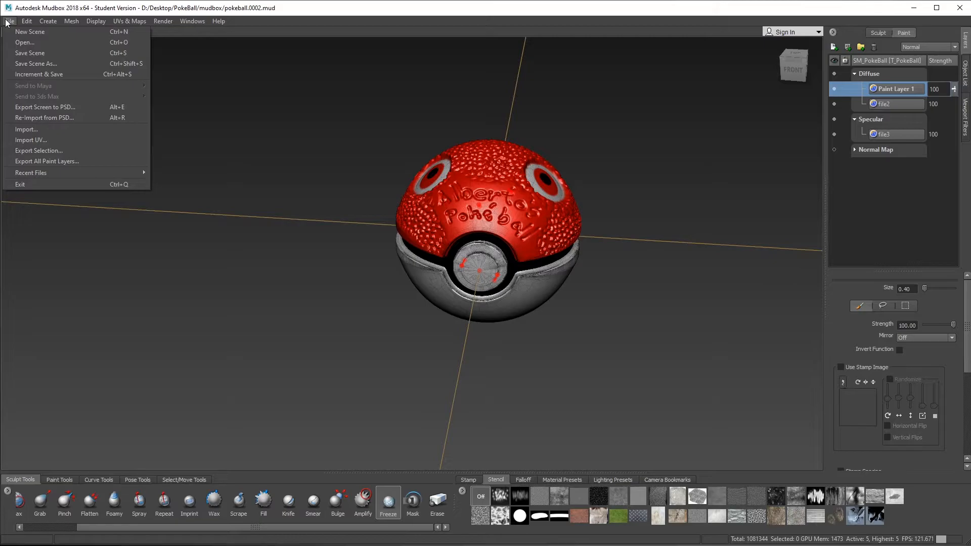
click(6, 23)
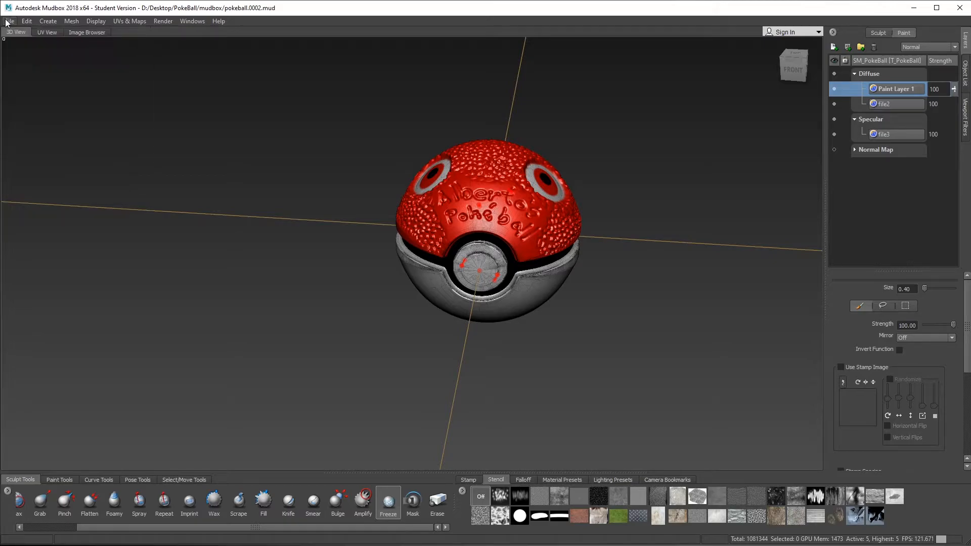
alt+middle_drag(621, 282, 551, 284)
mouse_move(552, 284)
alt+mouse_down()
mouse_move(544, 277)
mouse_move(551, 285)
alt+mouse_up()
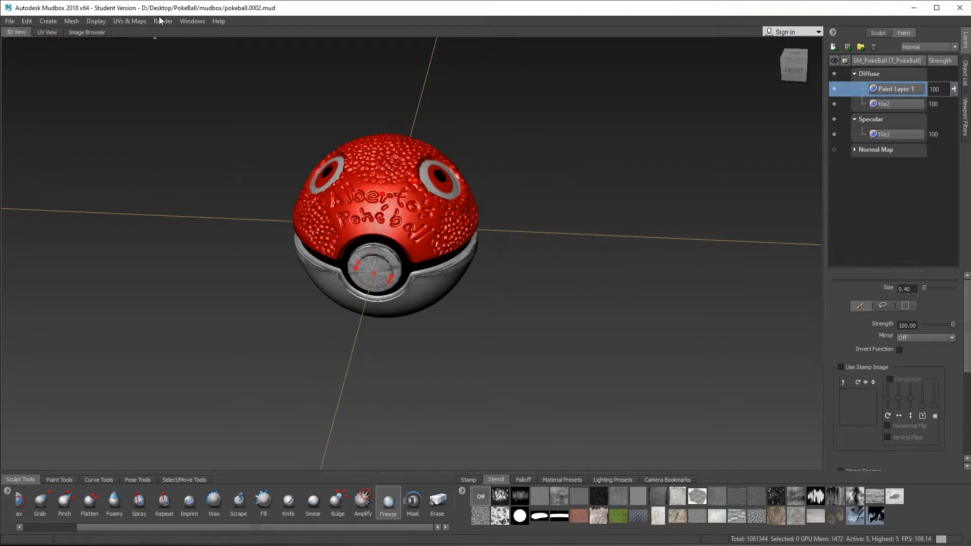
Step: Create a second texture map extraction operation that generates Transfer Paint Layers and an Ambient Occlusion Map
click(130, 22)
mouse_move(172, 91)
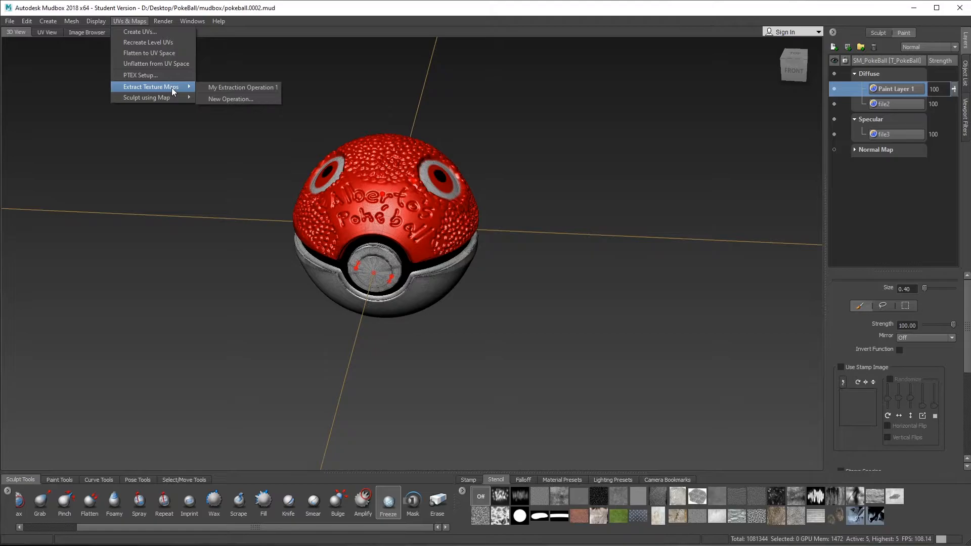
click(232, 99)
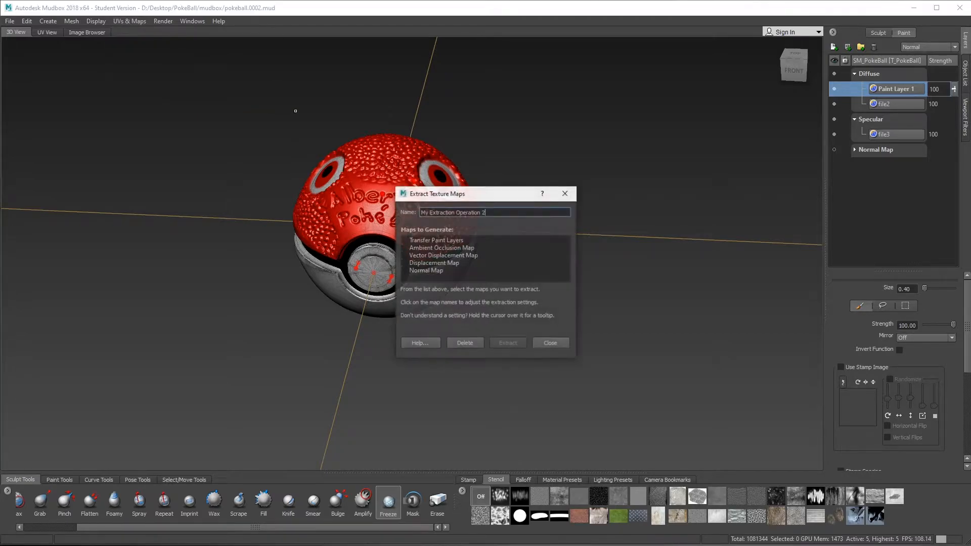
click(451, 239)
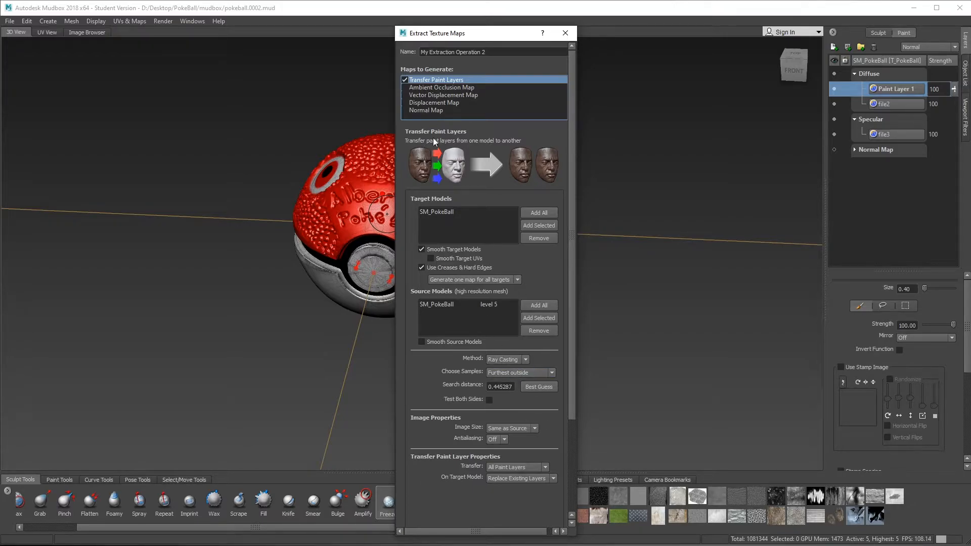
click(404, 88)
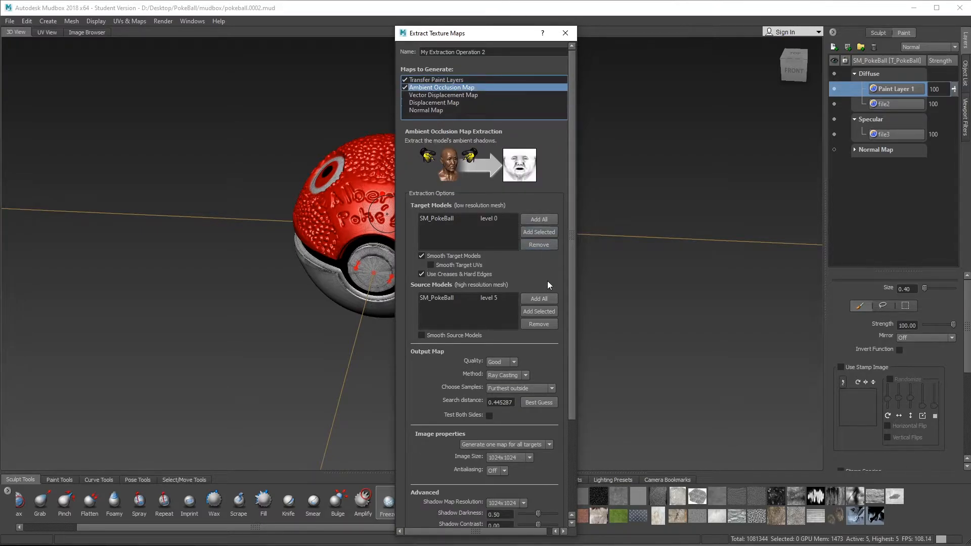
drag(569, 241, 582, 370)
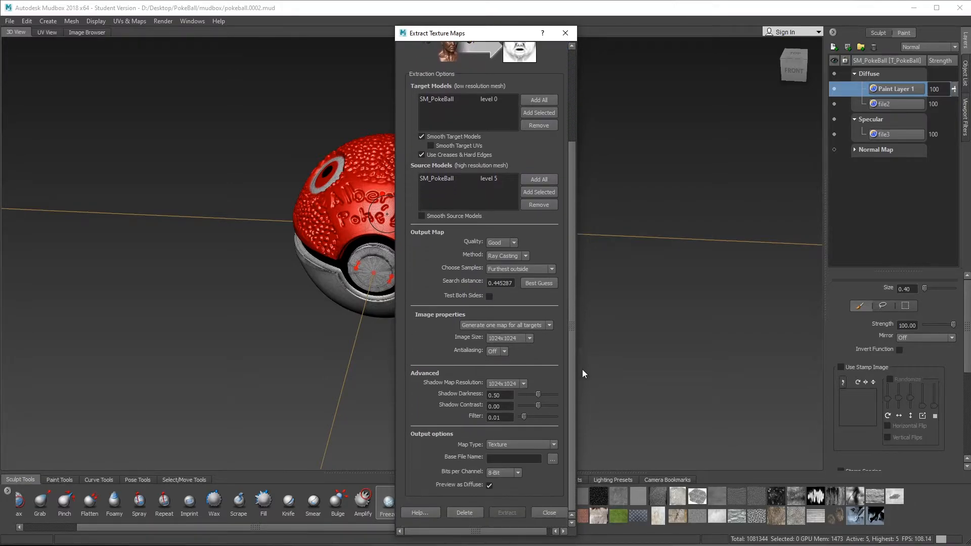
Step: Save the ambient occlusion output as a PNG called T_PokeBall_ in the PokeBall project's mudbox folder
click(553, 461)
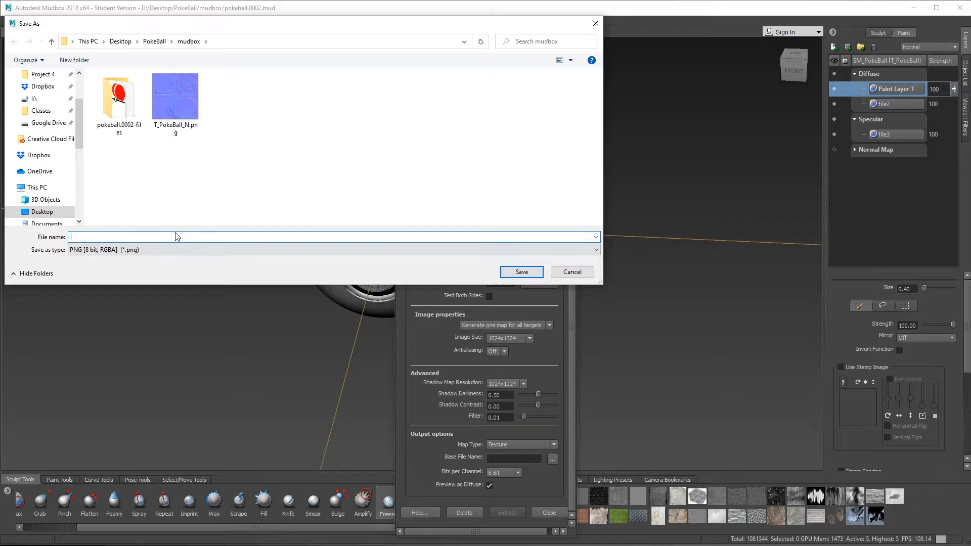
text(T_Pokeball)
key(shift+Left)
text(B)
key(End)
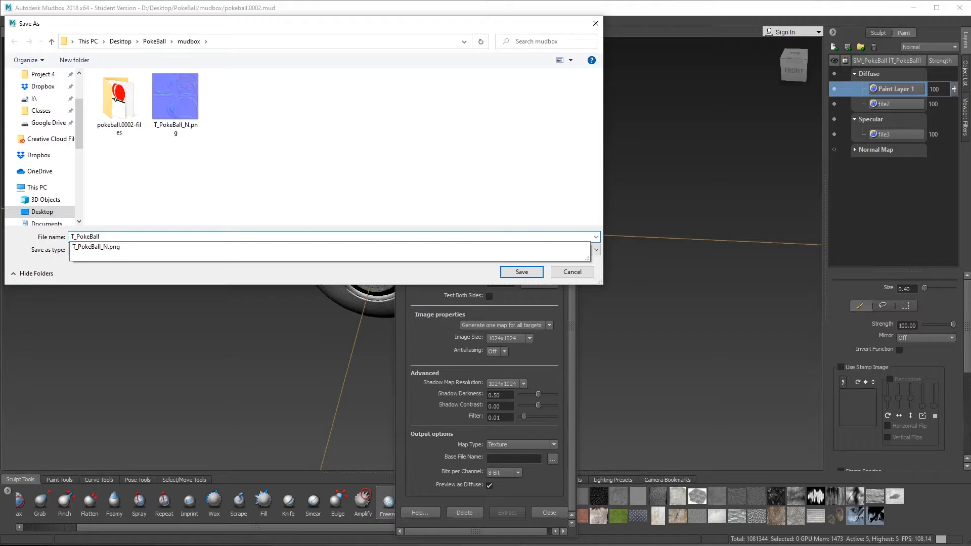
text(_)
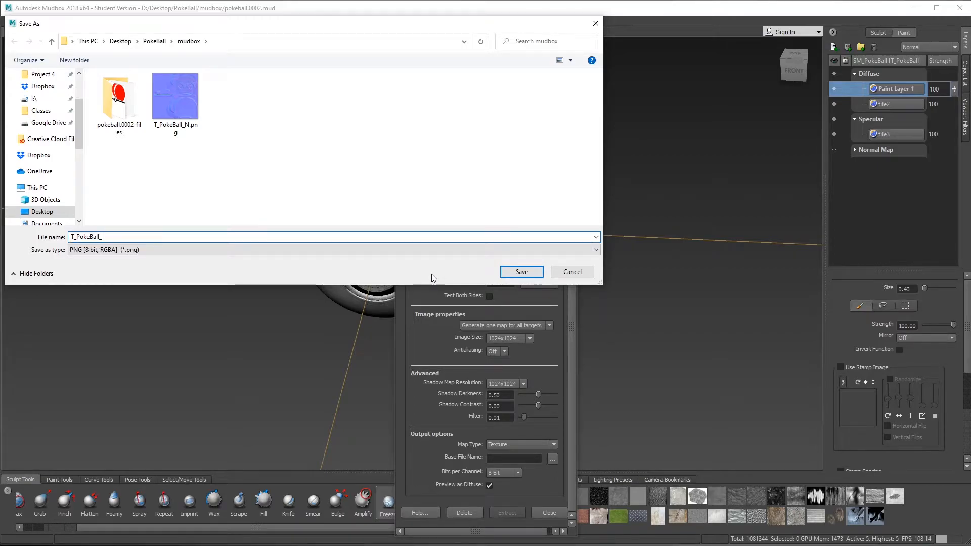
click(526, 276)
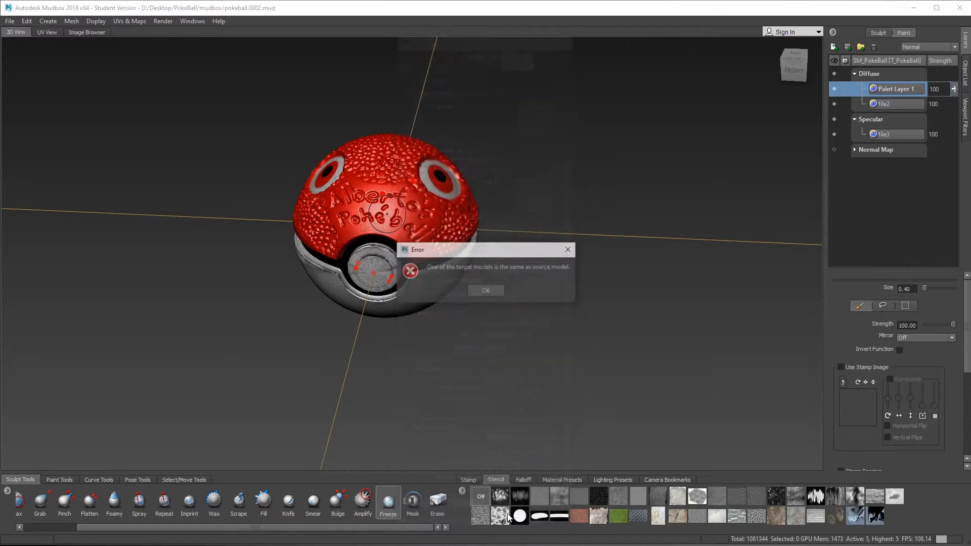
Step: Run the ambient occlusion and paint layer transfer extraction, dismiss its messages, and close the results
click(498, 295)
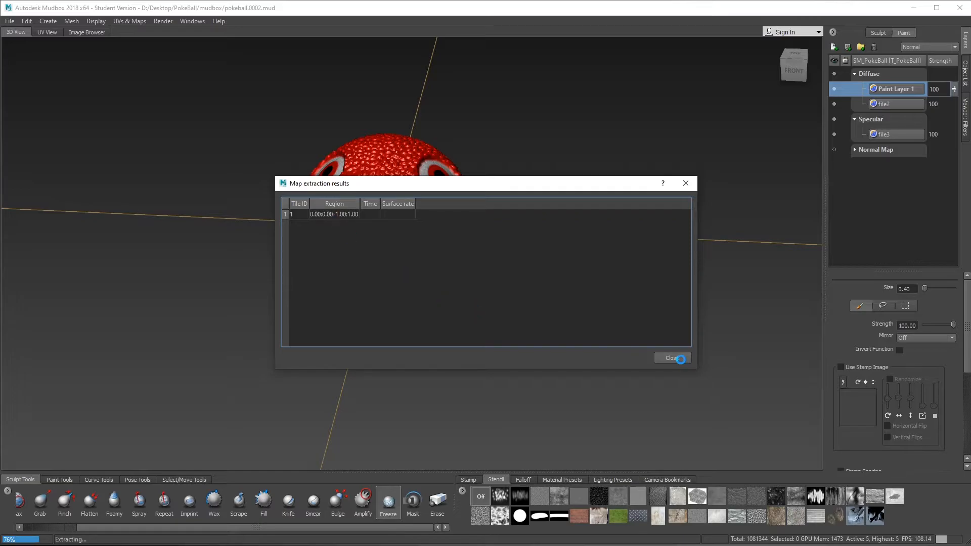
click(484, 292)
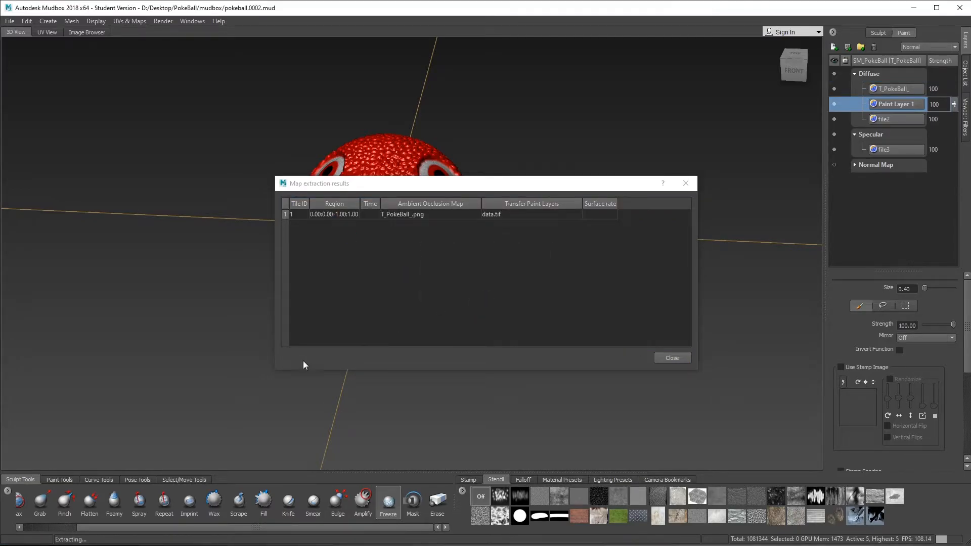
click(673, 357)
Step: Switch to the desktop's File Explorer window and open the PokeBall project's mudbox folder
alt+drag(541, 308, 431, 317)
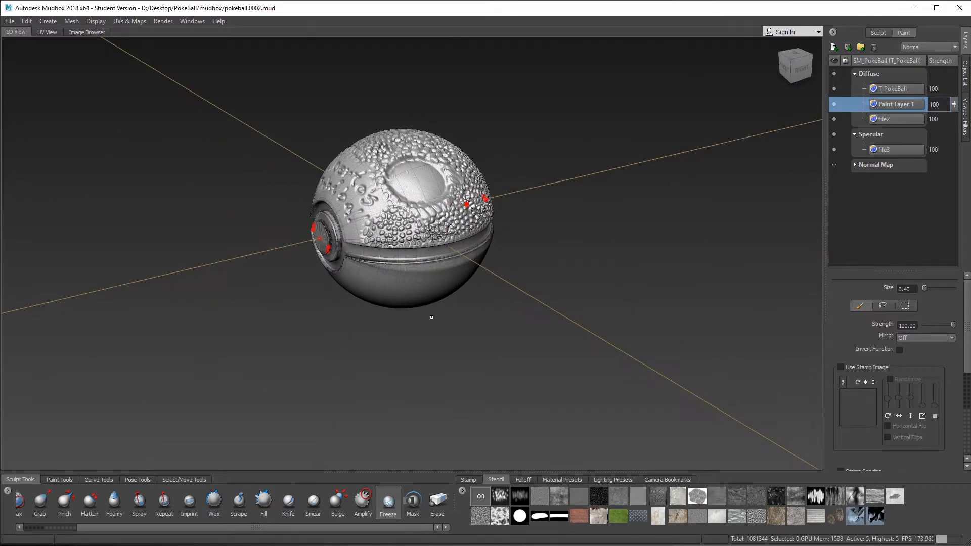
click(914, 8)
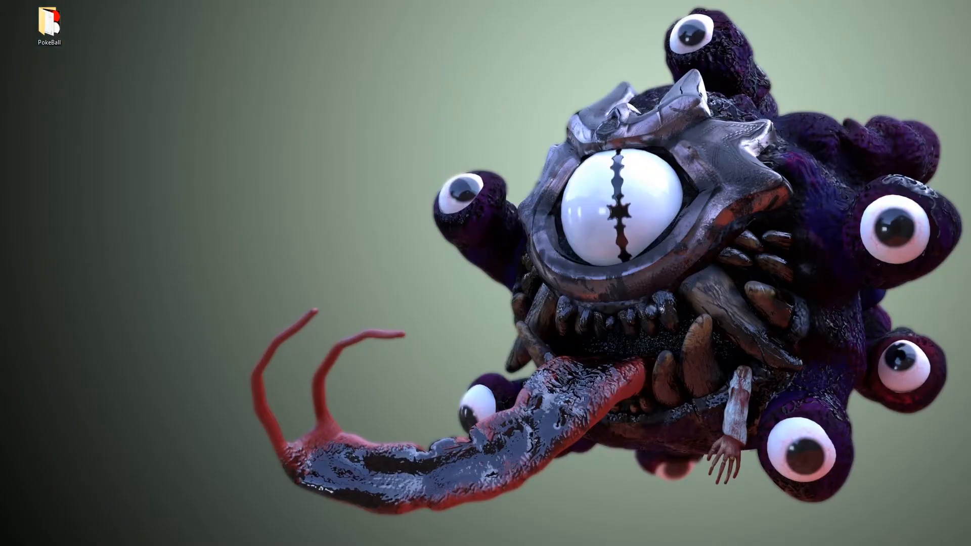
drag(401, 102, 592, 112)
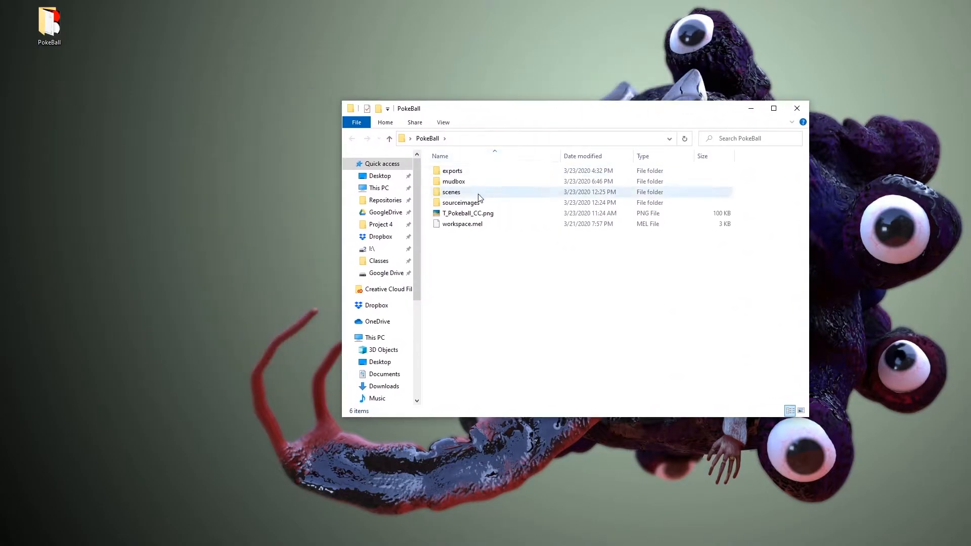
double_click(472, 182)
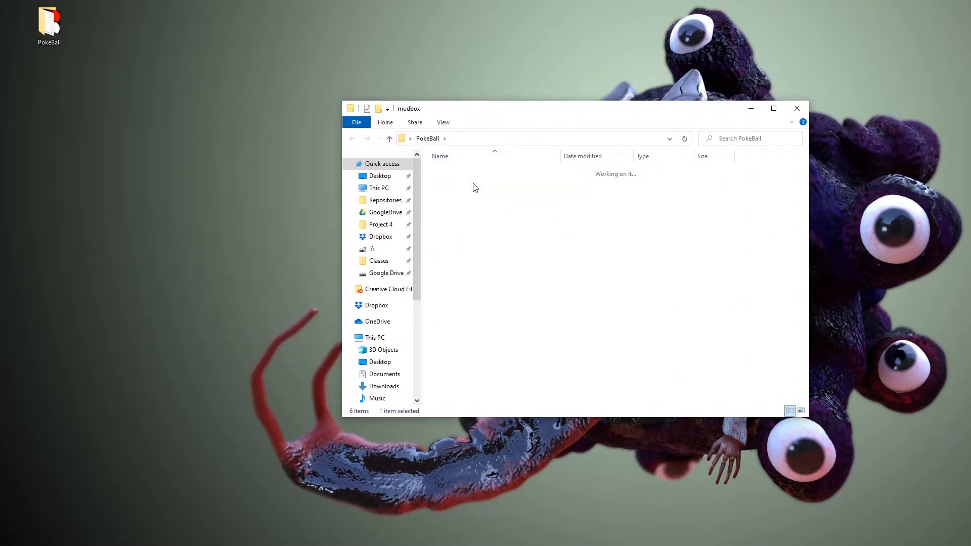
click(613, 191)
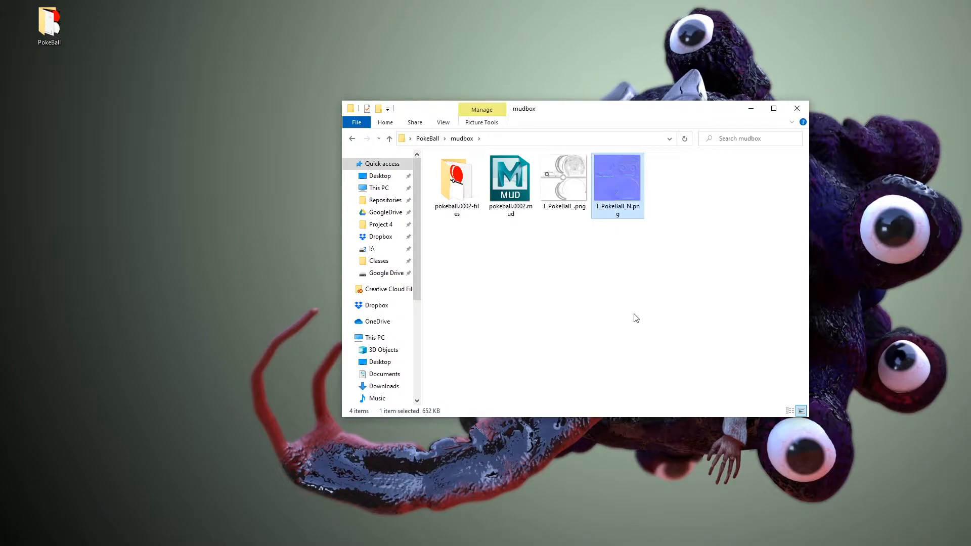
Step: View the extracted T_PokeBall_.png and T_PokeBall_N.png images alternately for comparison, and close the image viewer
click(564, 198)
double_click(564, 199)
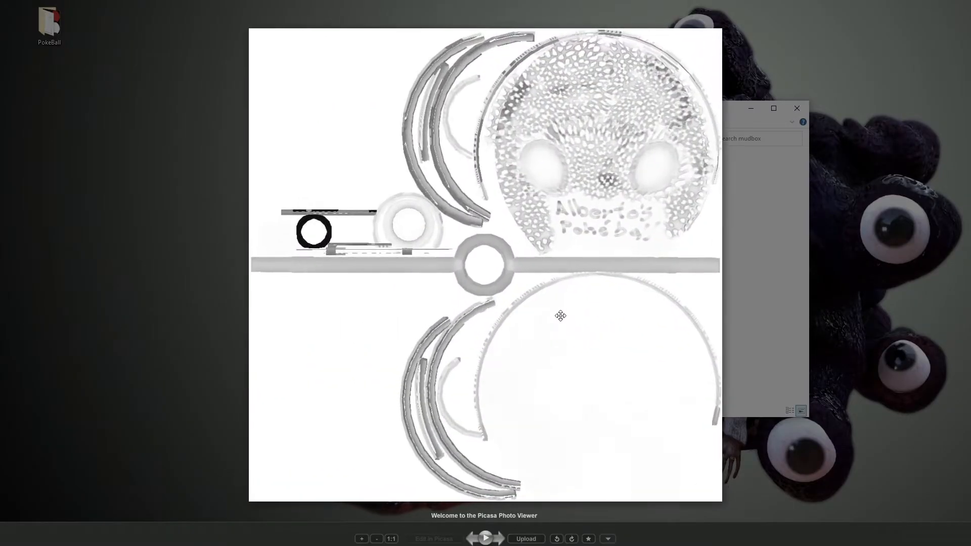
key(Right)
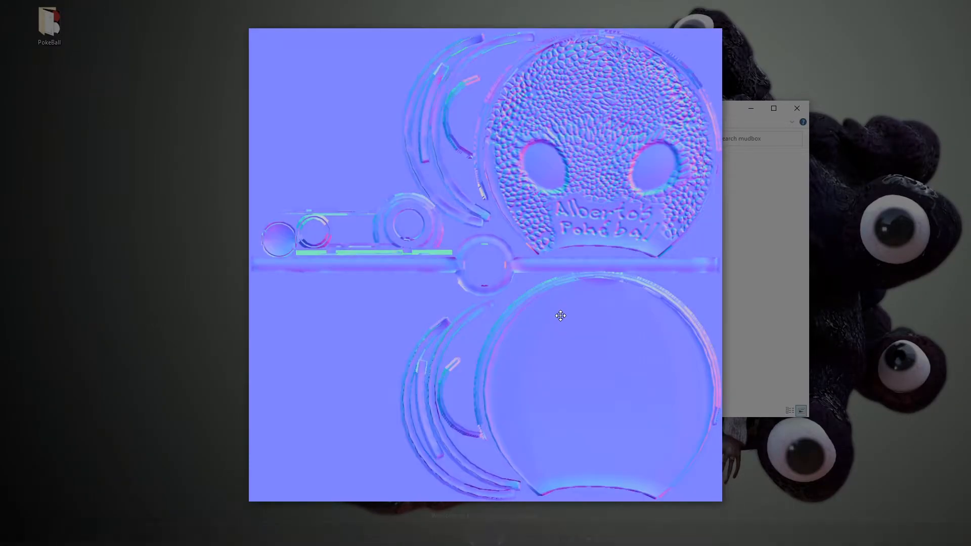
key(Left)
key(Right)
key(Left)
key(Right)
click(709, 25)
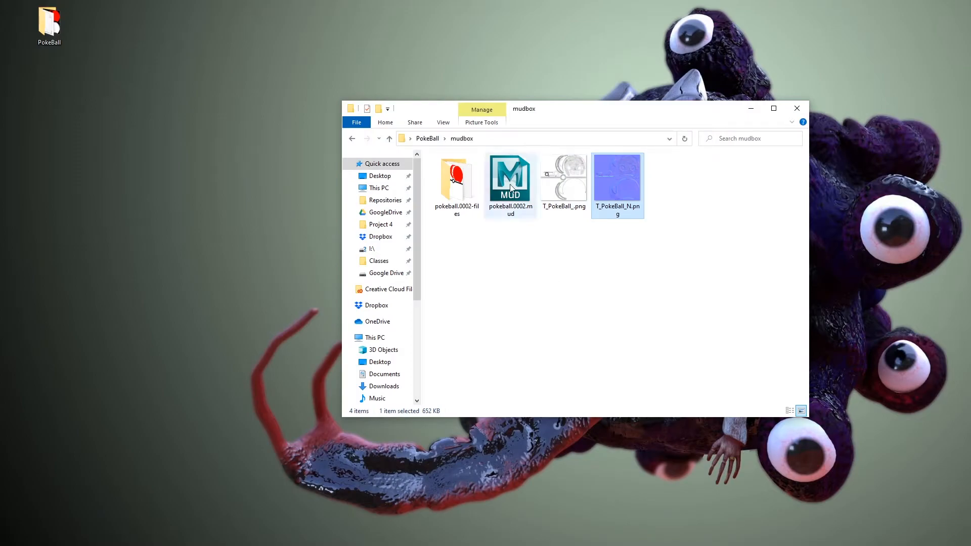
Step: Check the texture files stored in the pokeball.0002-files folder, and return to the mudbox folder
double_click(460, 193)
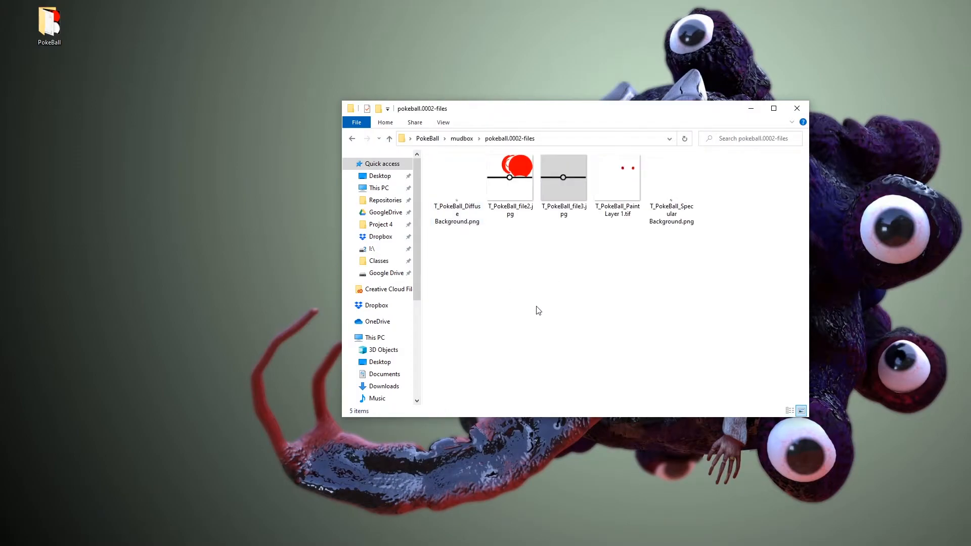
click(638, 190)
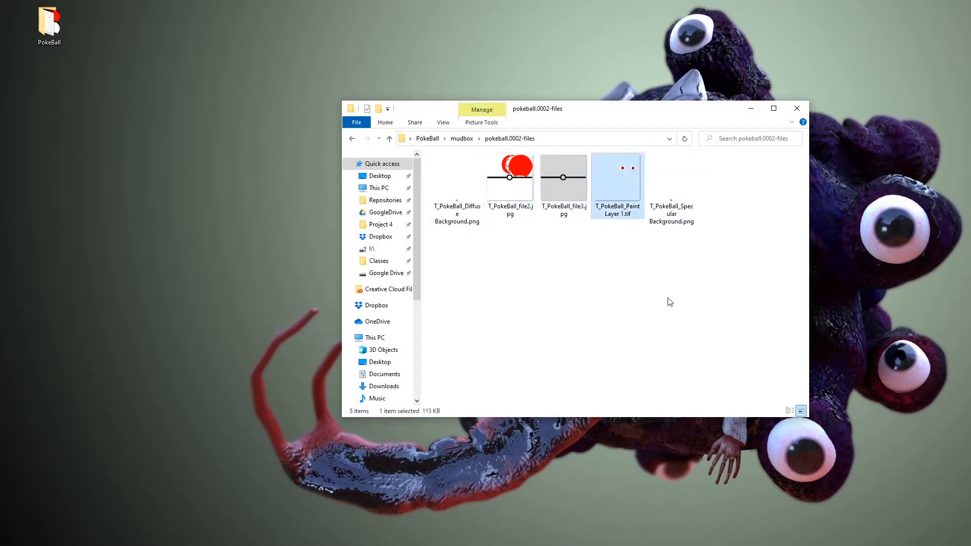
click(669, 183)
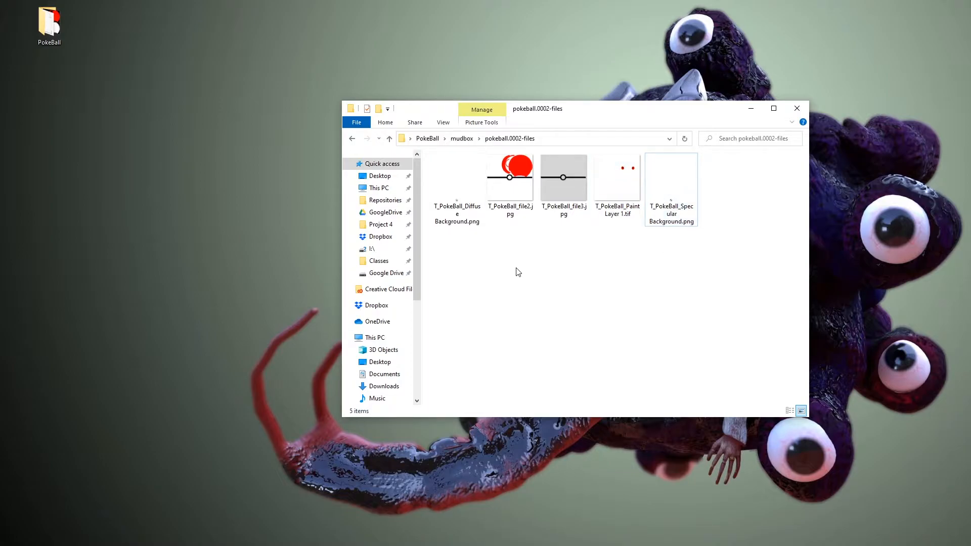
key(alt+Left)
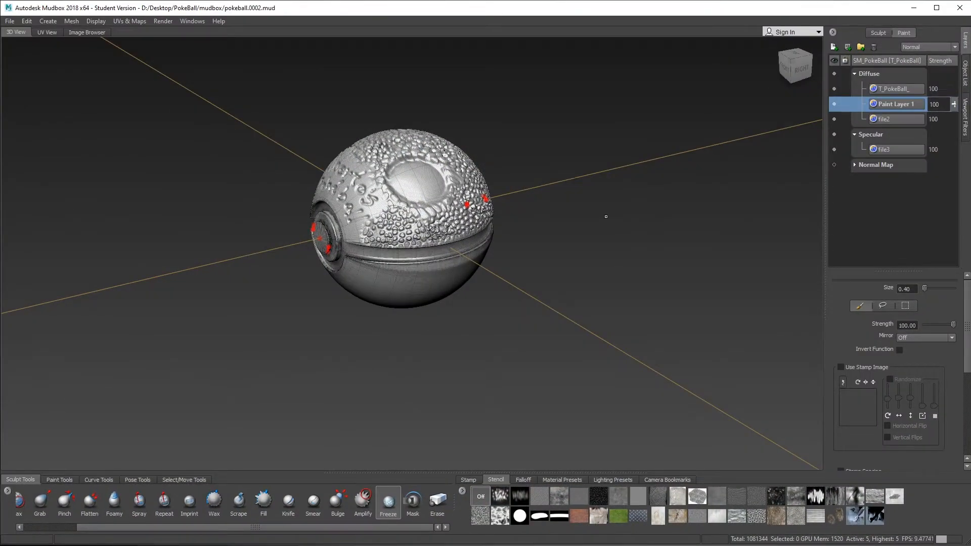
Step: Switch back to Mudbox, hide the T_PokeBall_ ambient occlusion layer under Diffuse, and delete it
alt+drag(706, 180, 780, 165)
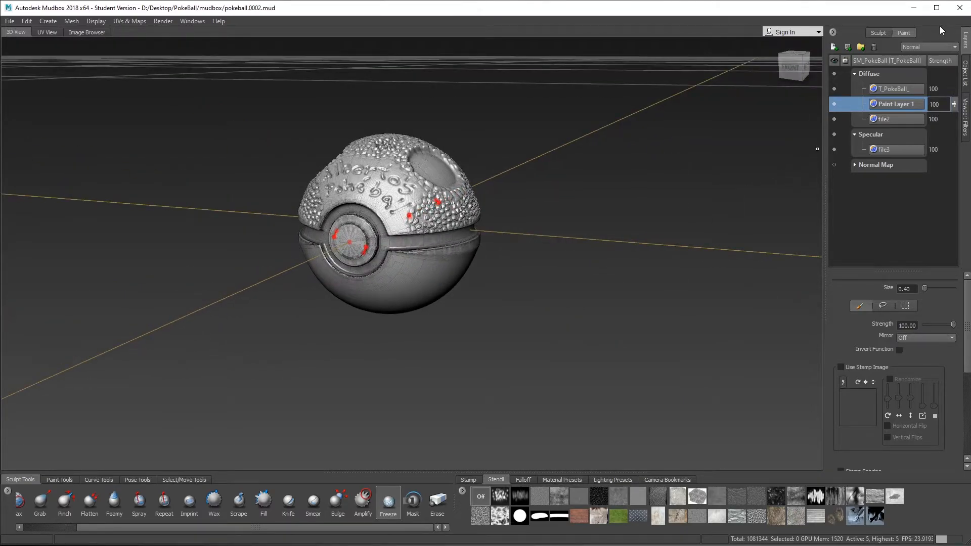
click(879, 33)
click(904, 33)
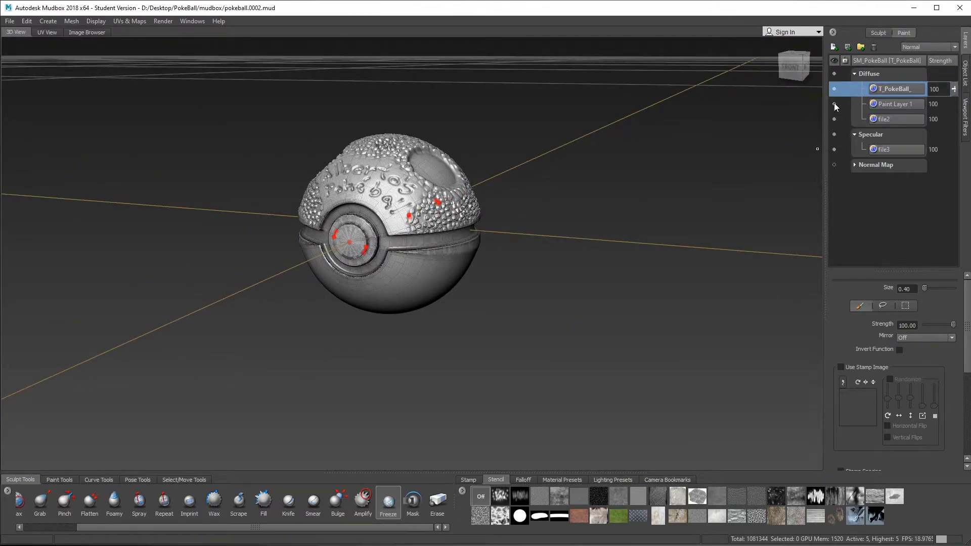
click(834, 89)
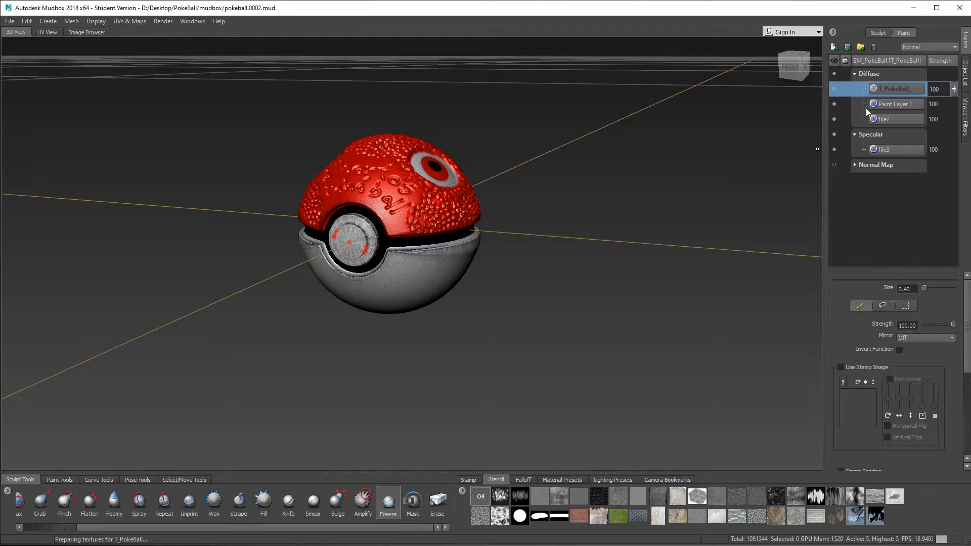
right_click(876, 88)
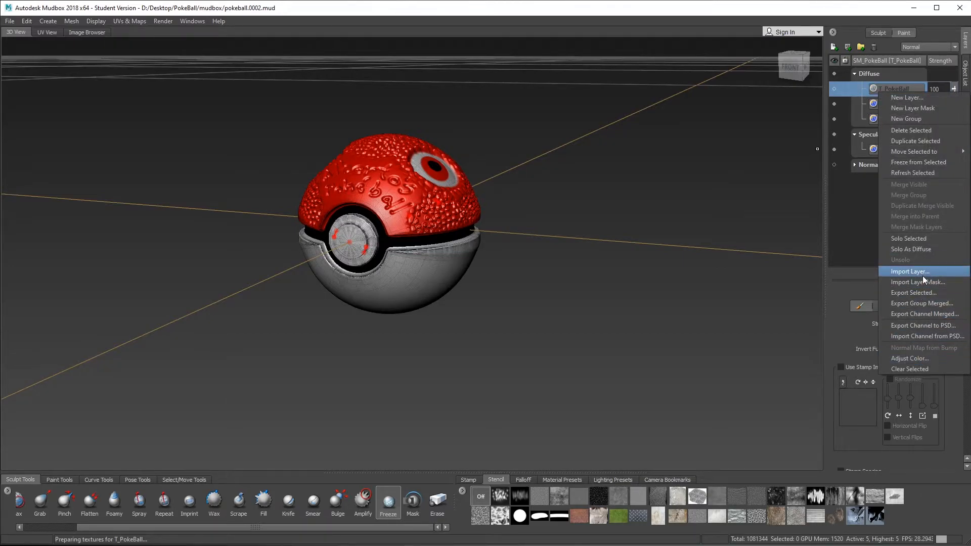
click(925, 130)
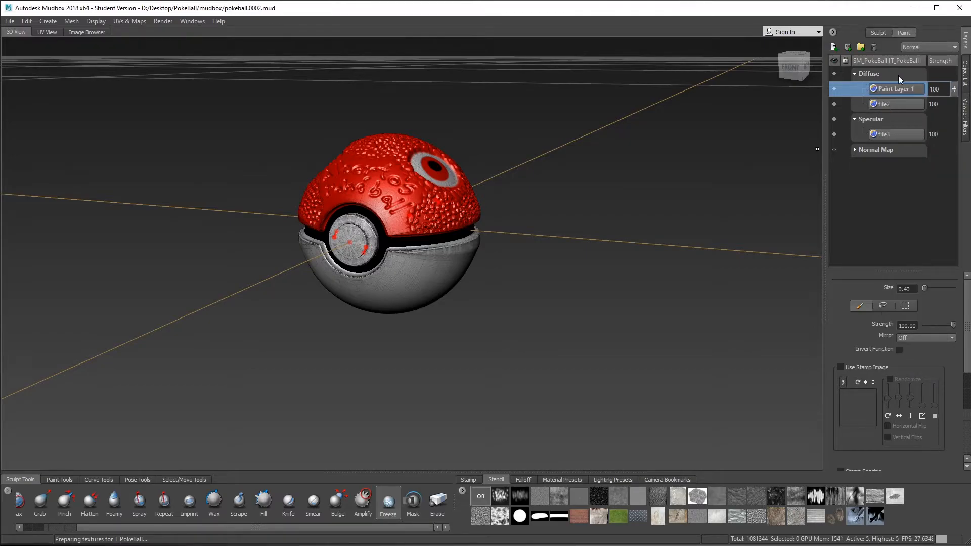
Step: Begin a merged export of the Diffuse channel and set the PokeBall project's mudbox folder as its destination
right_click(876, 73)
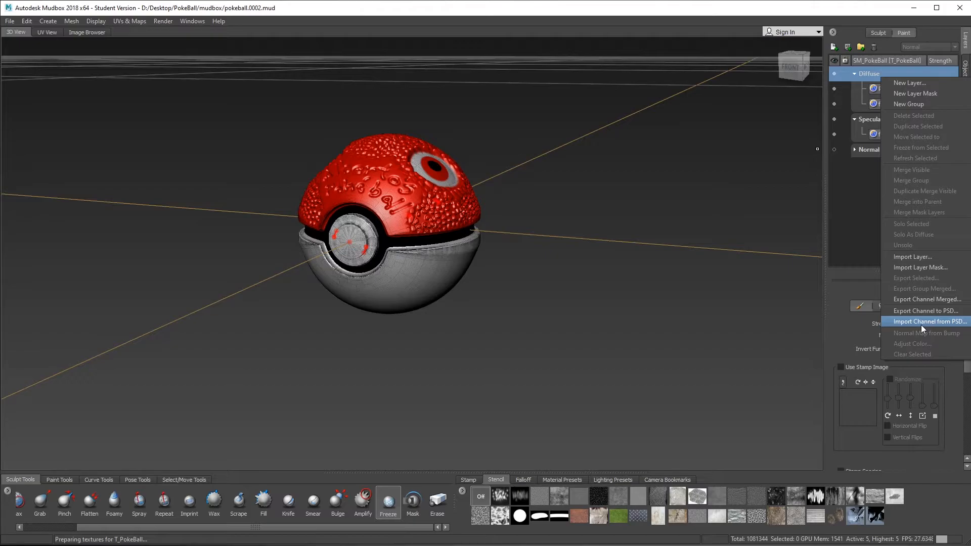
click(697, 282)
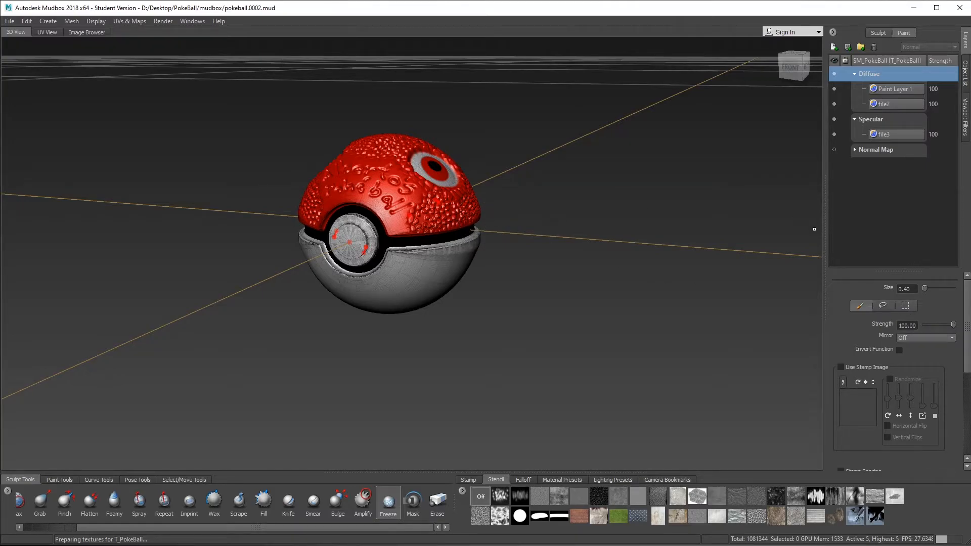
right_click(866, 74)
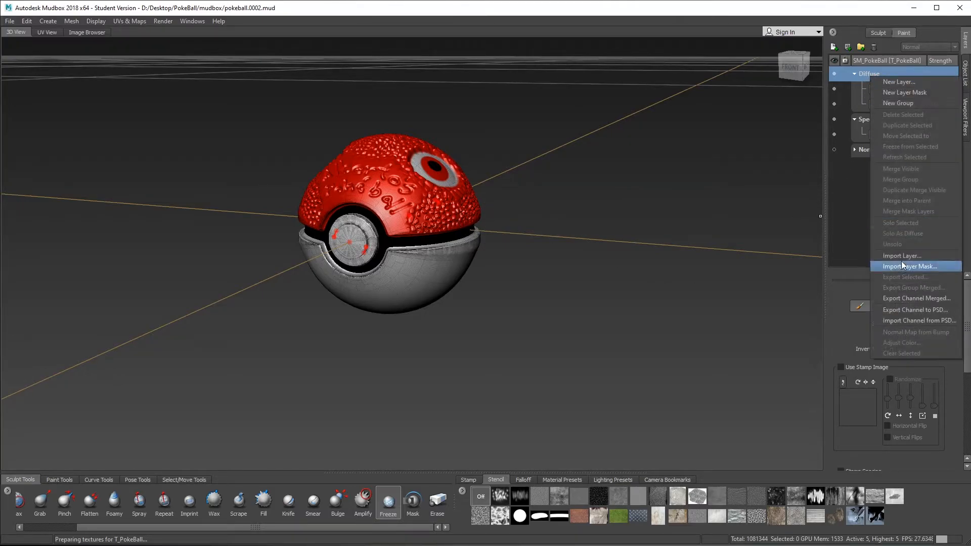
click(920, 298)
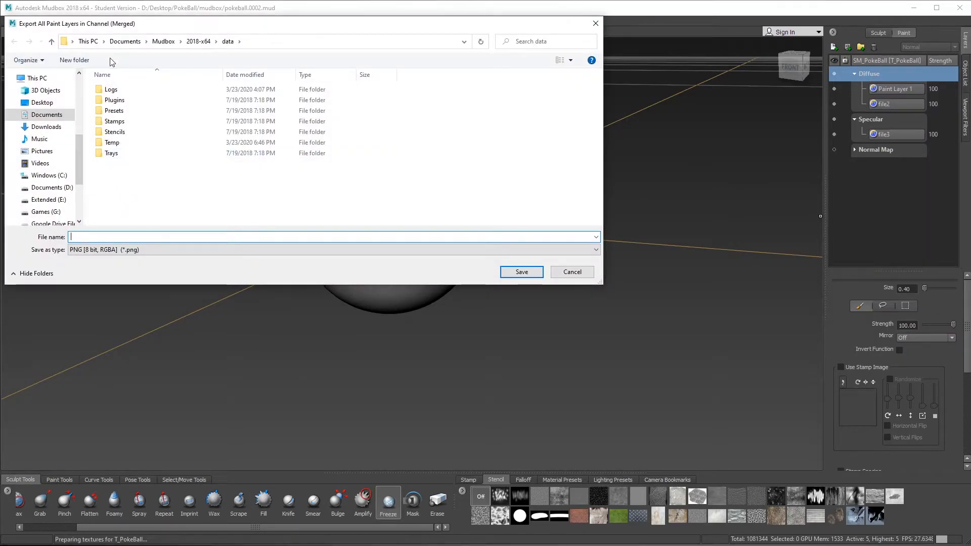
click(48, 105)
double_click(238, 129)
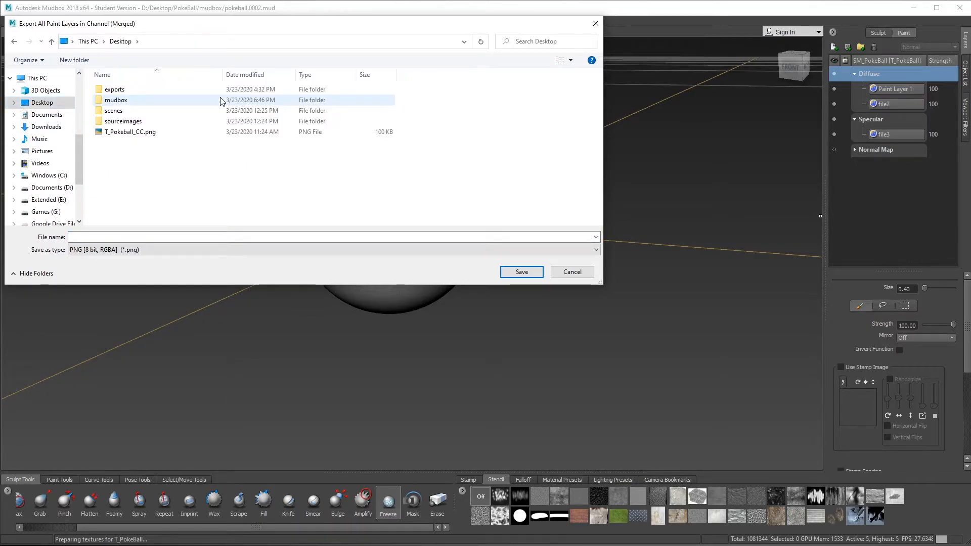
double_click(137, 105)
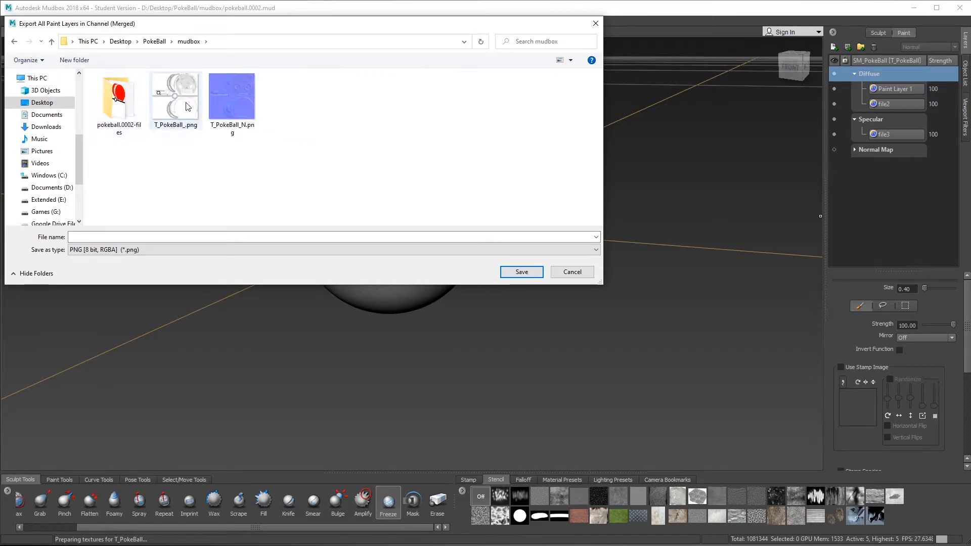
Step: Save the merged Diffuse channel as T_PokeBall_BC.png, basing the name on the existing normal map file
click(242, 113)
click(133, 237)
click(101, 236)
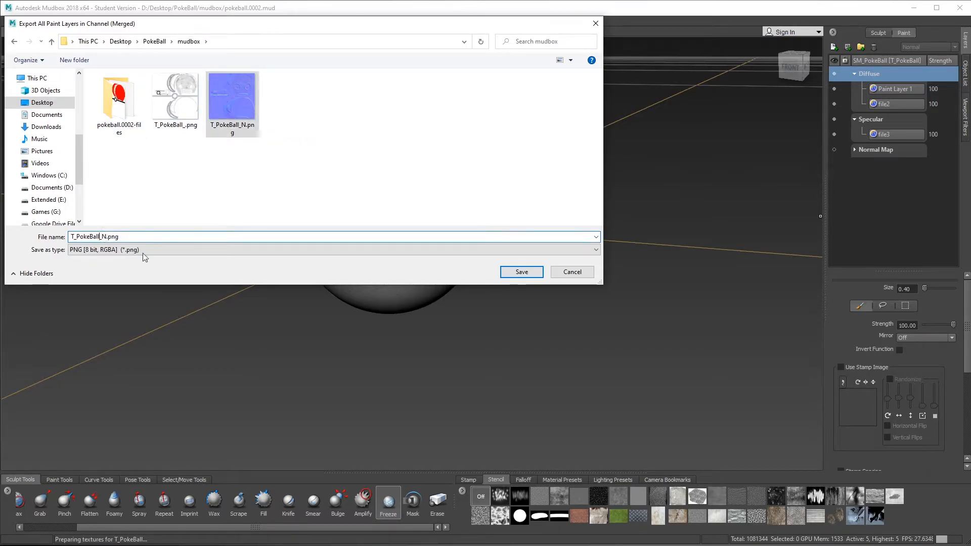
key(shift+Right)
text(BC)
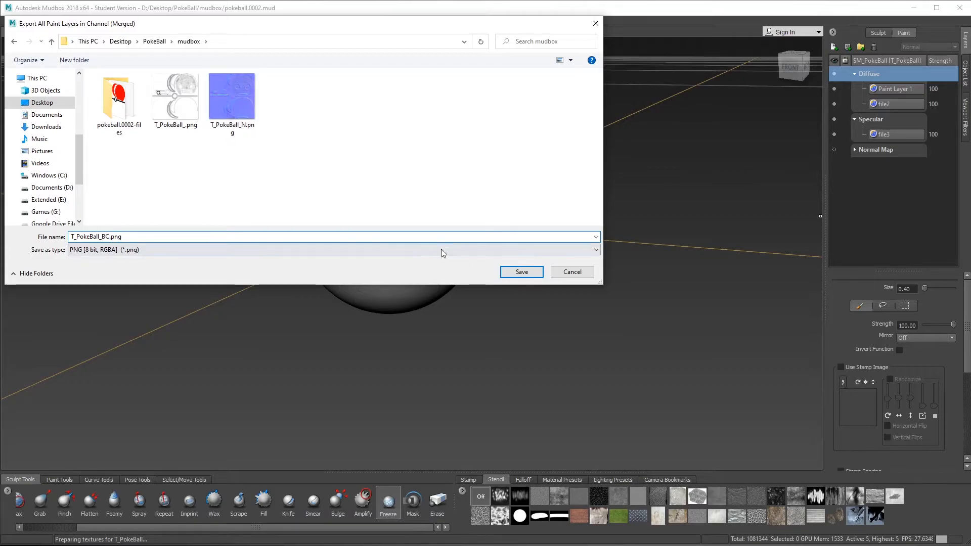
click(522, 272)
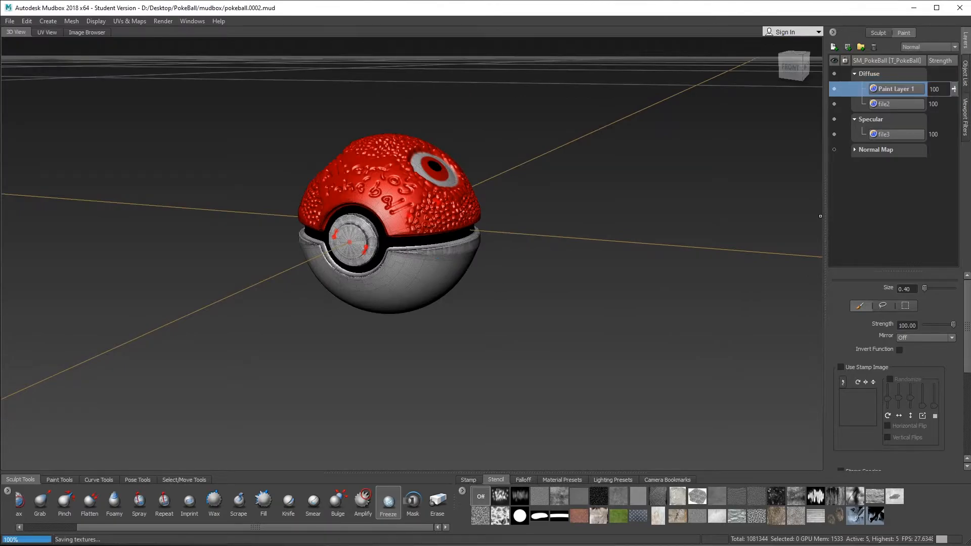
Step: Switch to File Explorer, view T_PokeBall_BC.png alongside the normal and ambient occlusion maps, and close the image viewer
click(913, 7)
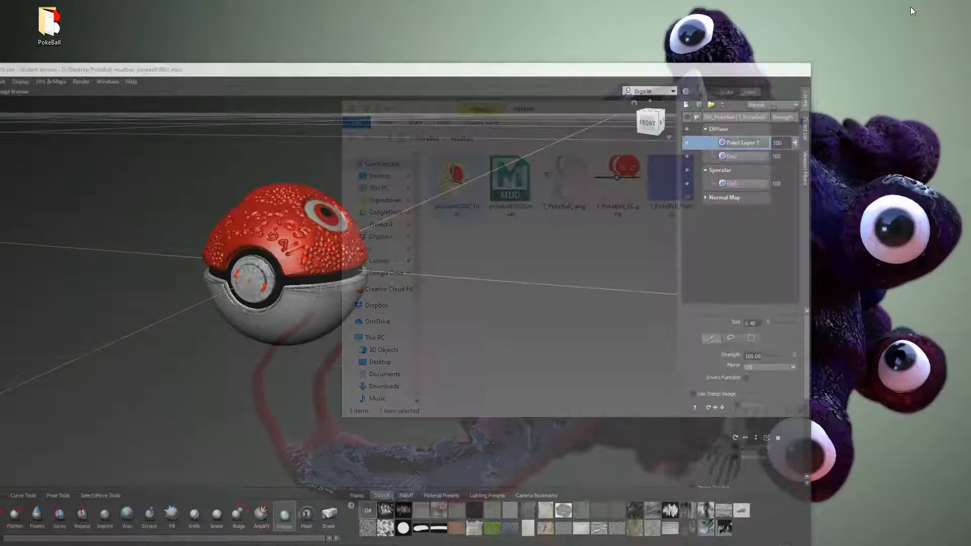
click(600, 330)
double_click(567, 181)
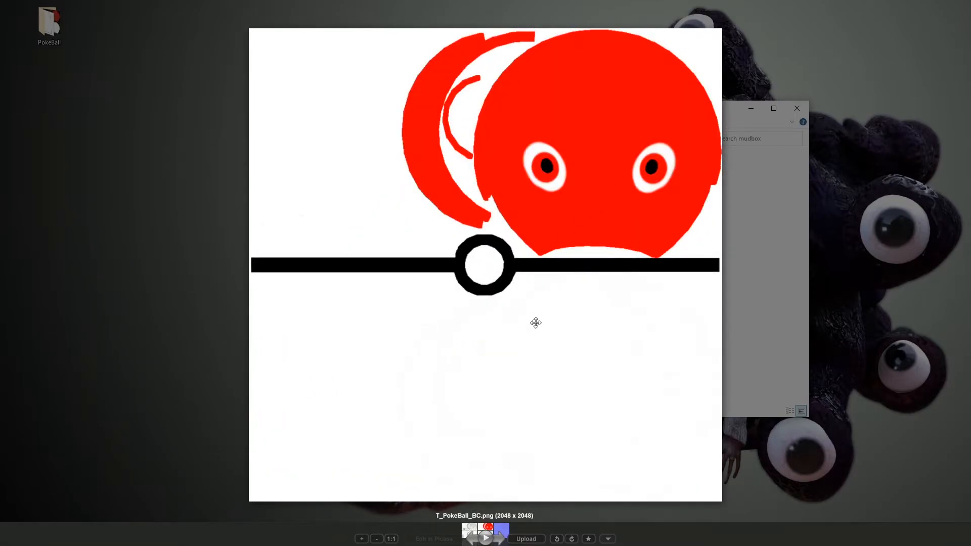
key(Right)
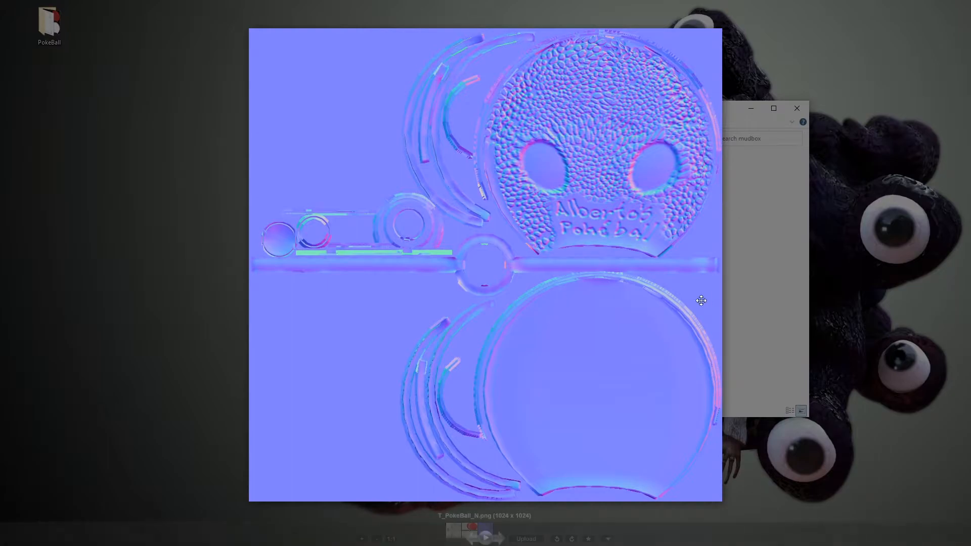
key(Left)
key(Left)
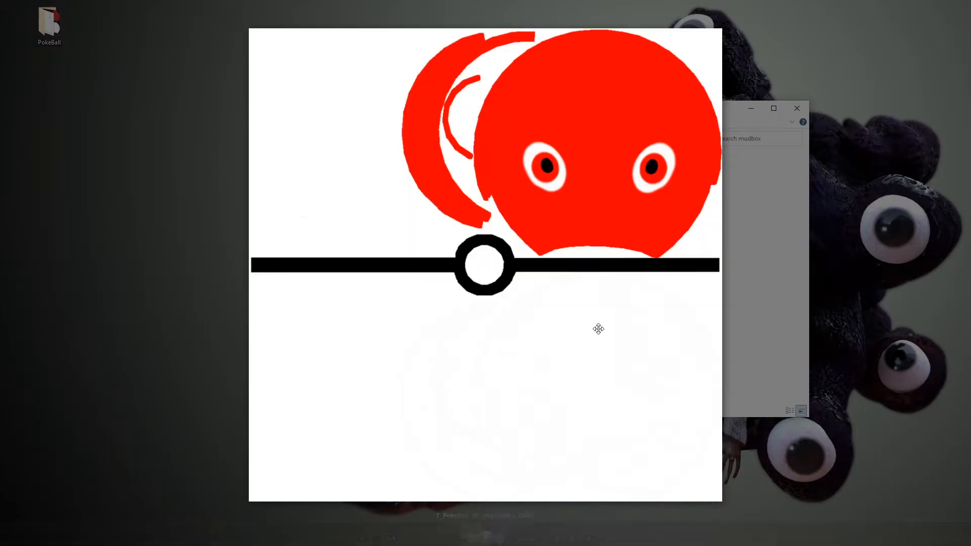
key(Left)
key(Left)
key(Left)
key(Right)
key(Right)
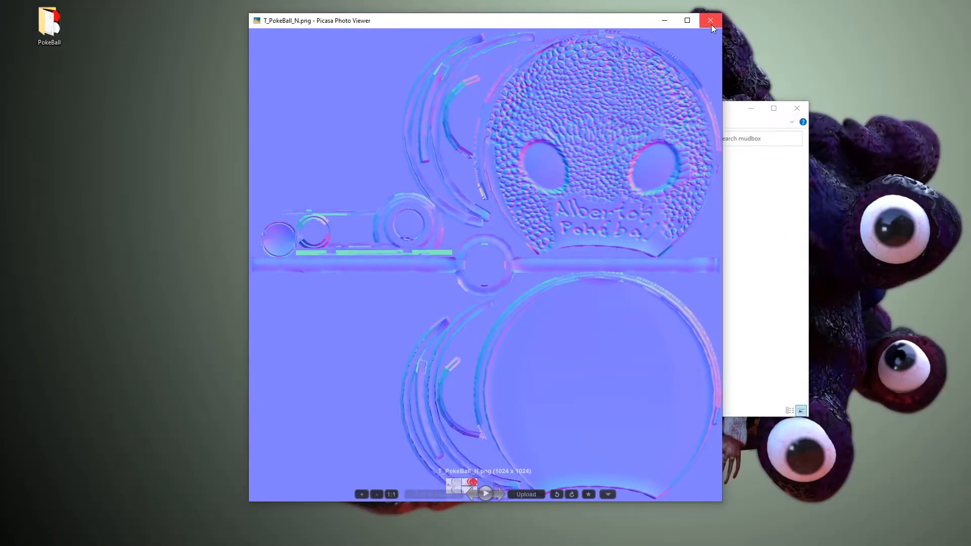
click(713, 21)
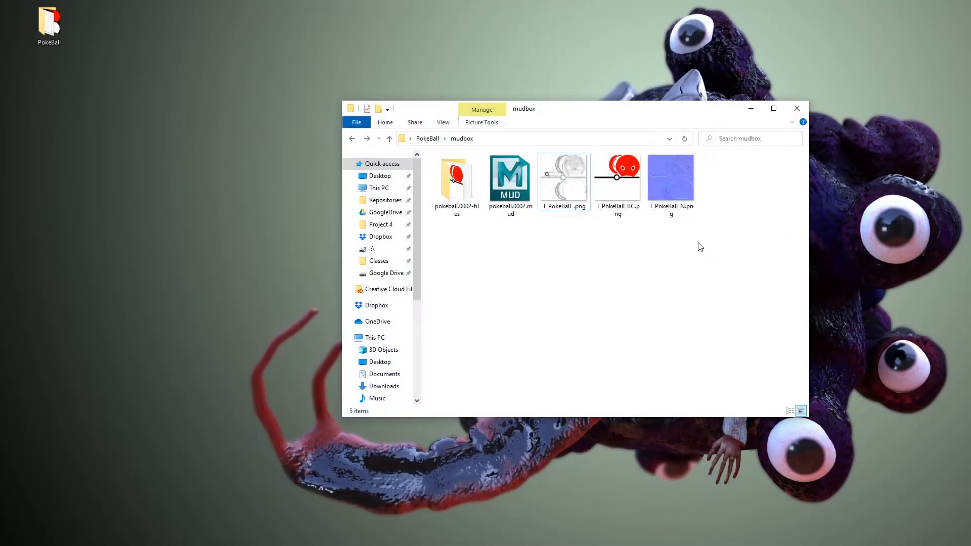
Step: Review the mudbox folder's location and contents within the PokeBall project, and return to Mudbox to view the ball's front
key(alt+Left)
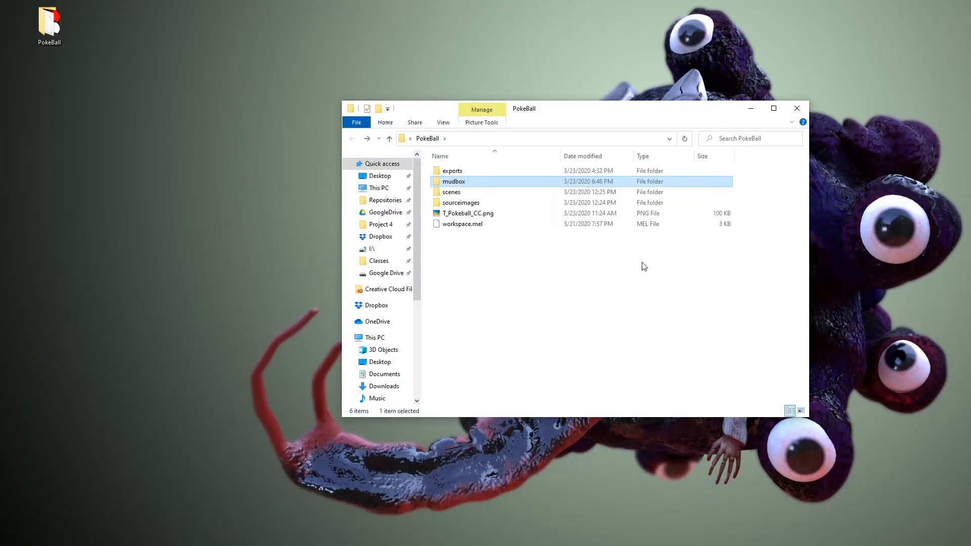
double_click(456, 182)
click(511, 182)
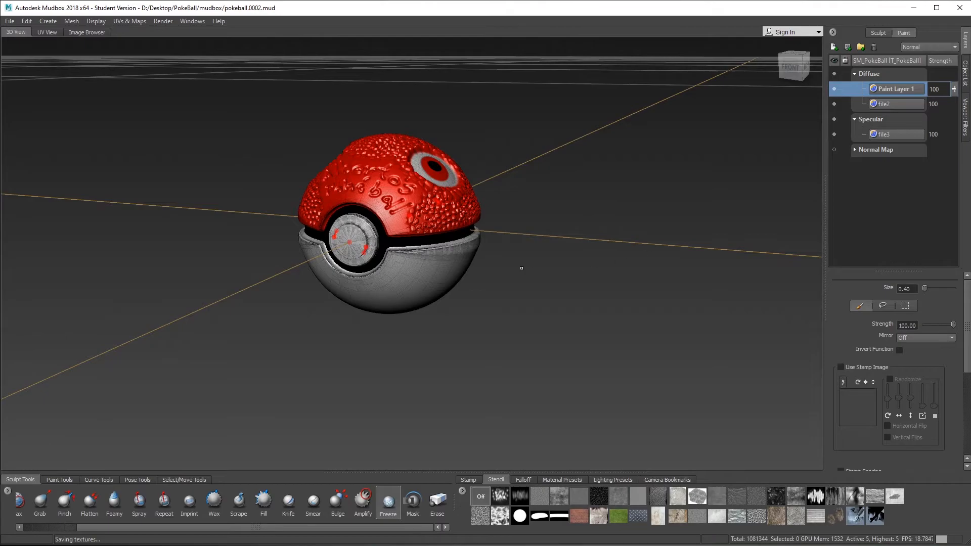
alt+drag(453, 249, 480, 282)
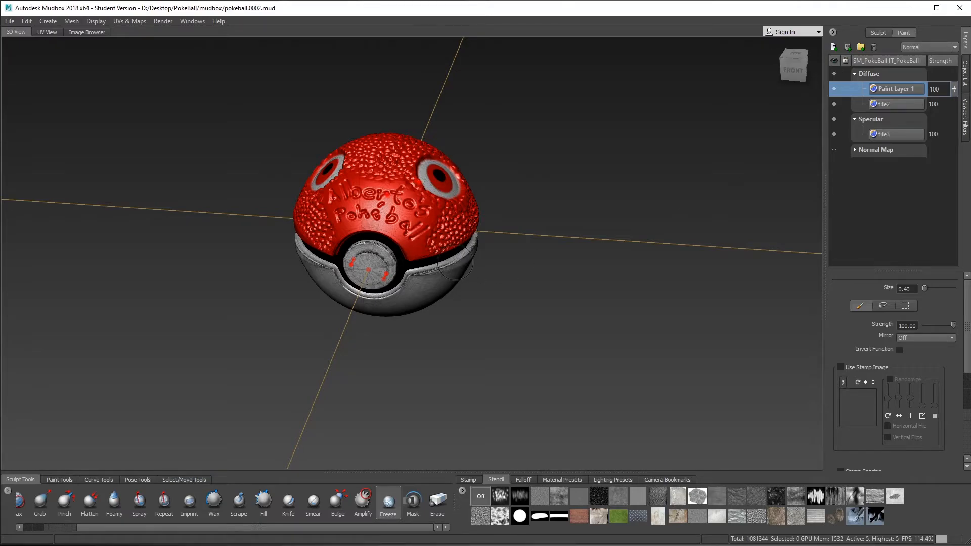
Step: Raise the ball to its highest subdivision level, 5, and select the whole ball as an object
key(Page_Up)
alt+drag(419, 213, 398, 221)
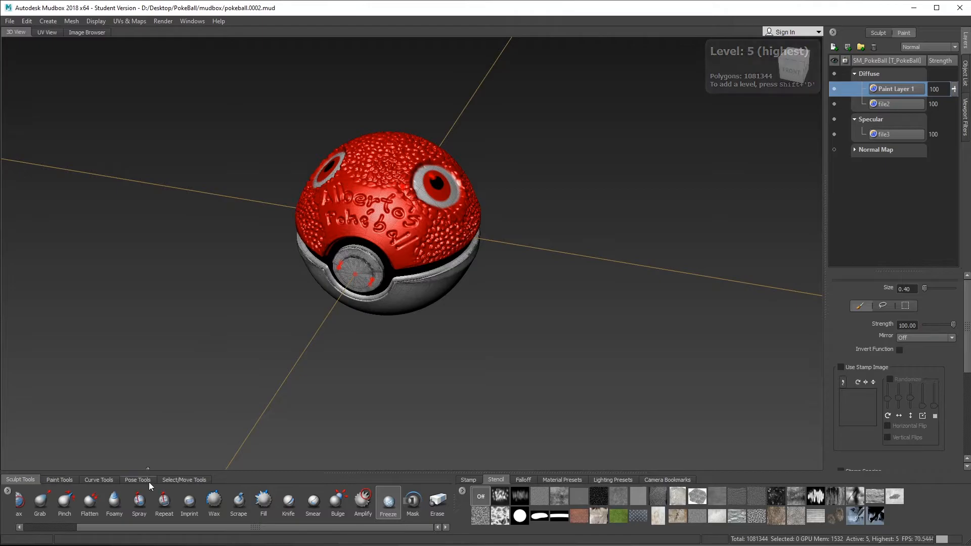
click(177, 479)
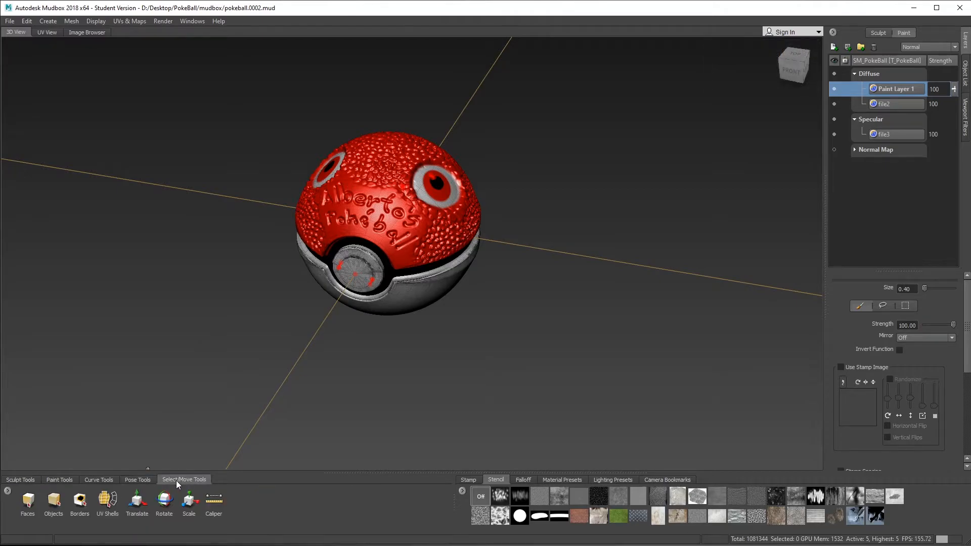
click(48, 503)
click(398, 289)
alt+middle_drag(495, 280, 501, 334)
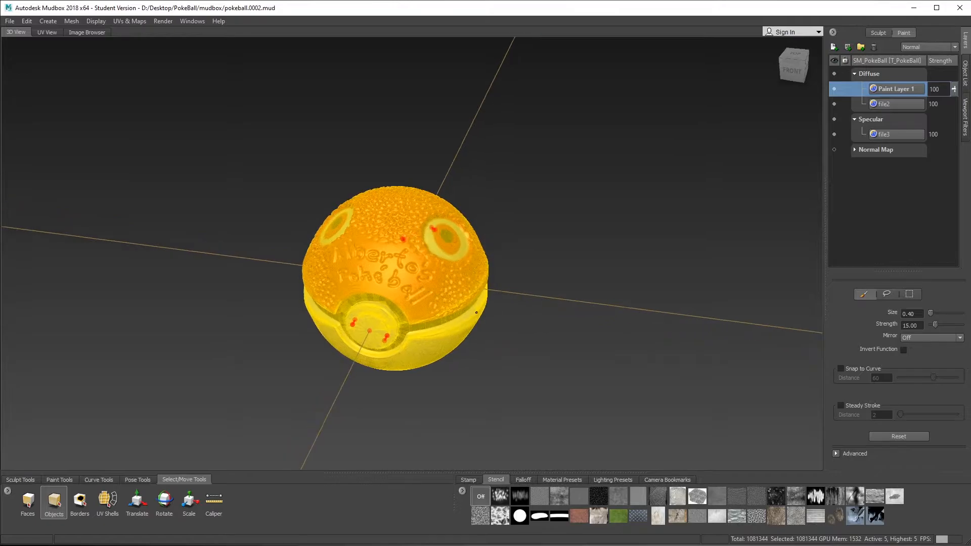
Step: Begin exporting the selected ball, choosing Object files (*.obj) as the export format
click(10, 21)
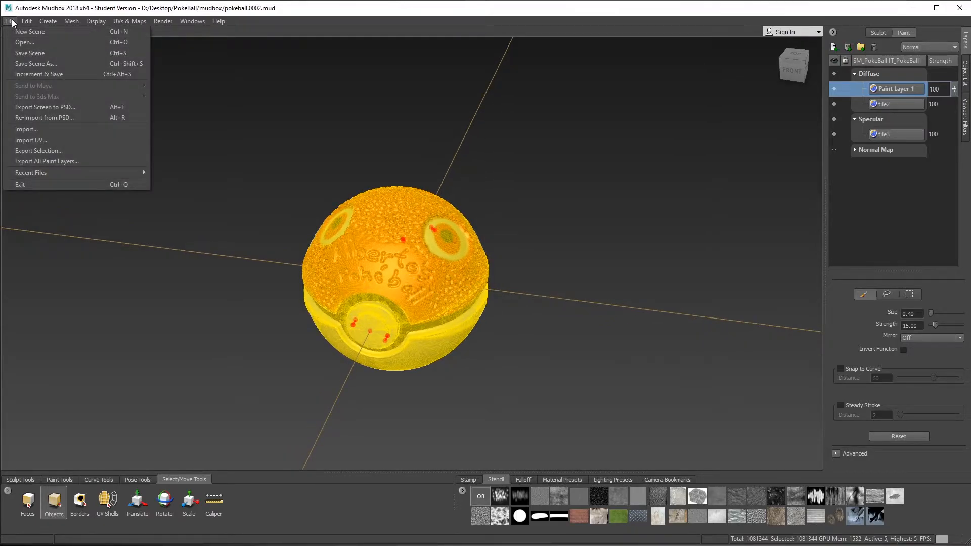
click(56, 150)
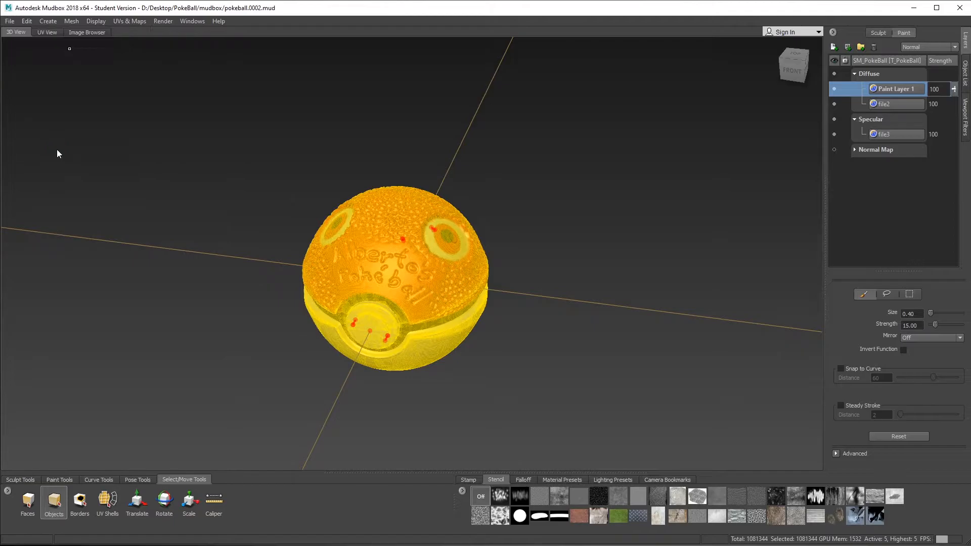
click(42, 102)
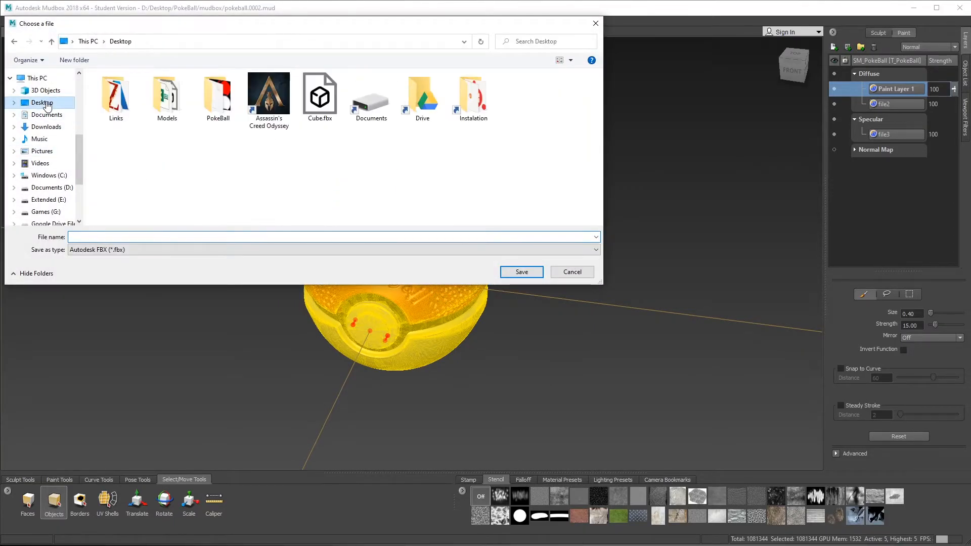
click(114, 249)
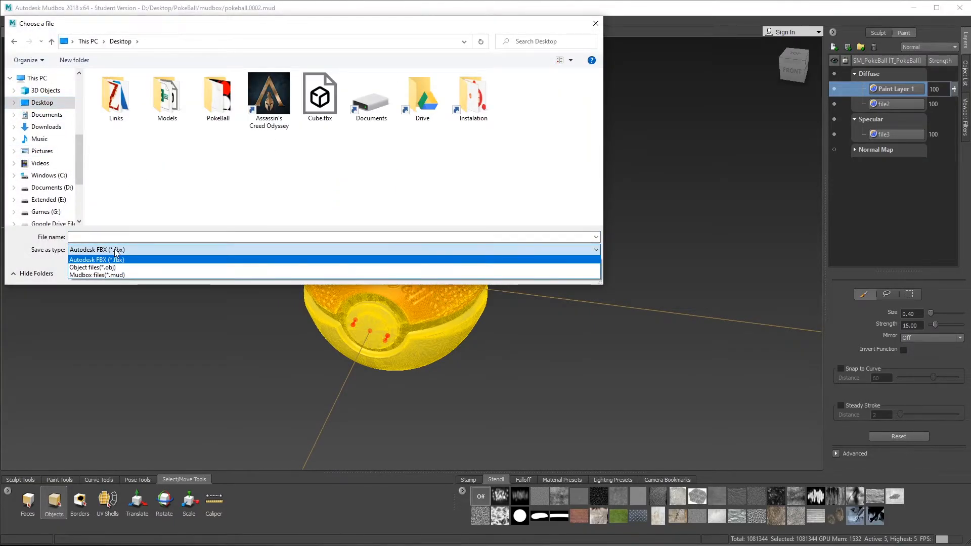
click(116, 264)
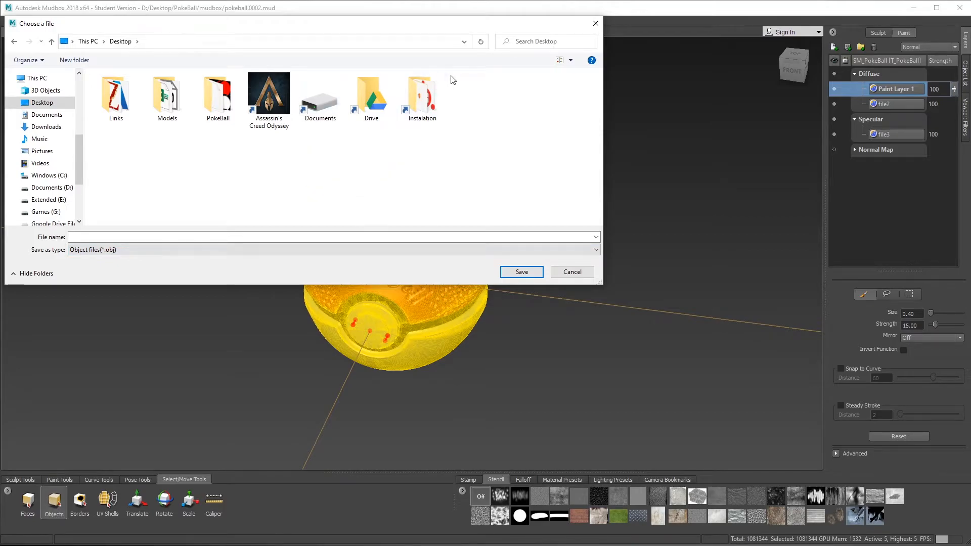
Step: Save the high-resolution export as High.obj in the PokeBall project's mudbox folder, and clear the selection
double_click(436, 96)
key(alt+Left)
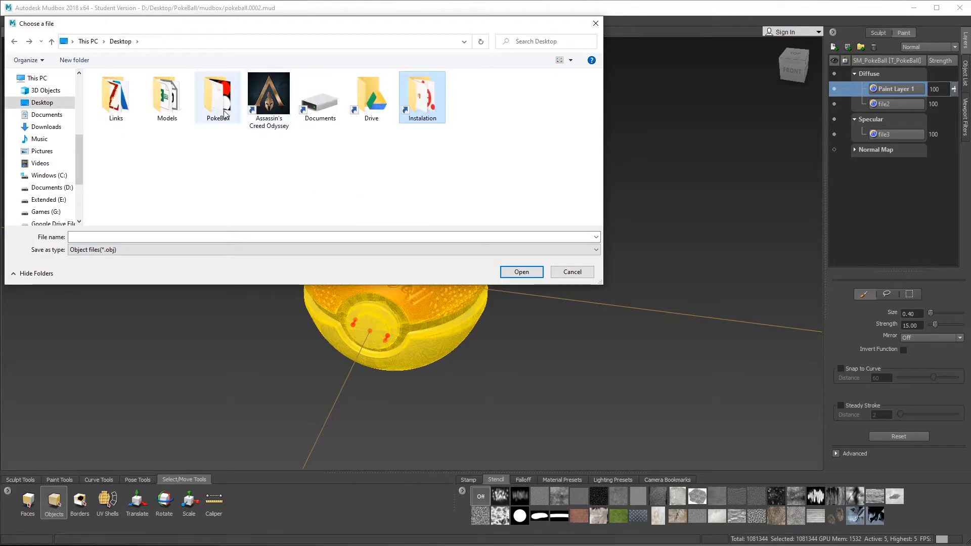
double_click(230, 98)
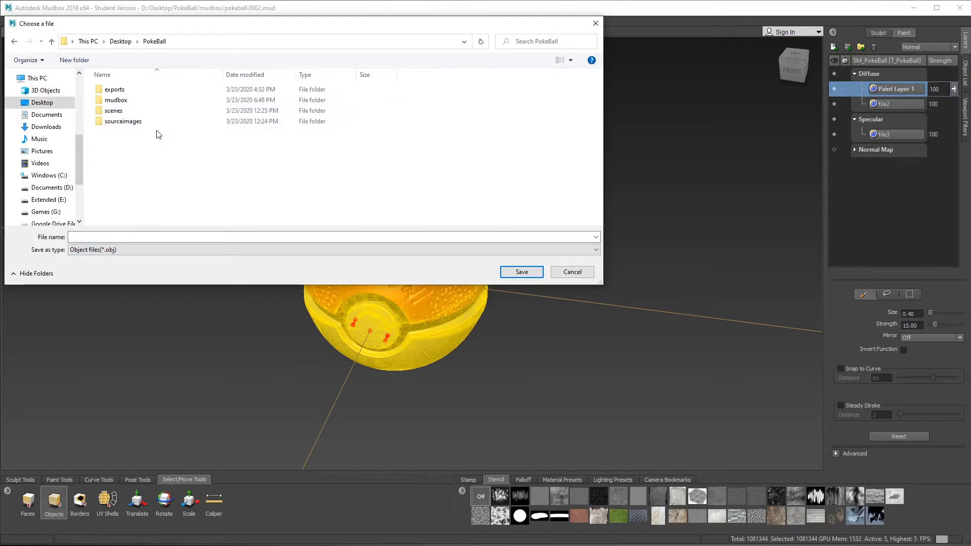
double_click(132, 101)
click(125, 236)
text(High)
click(519, 273)
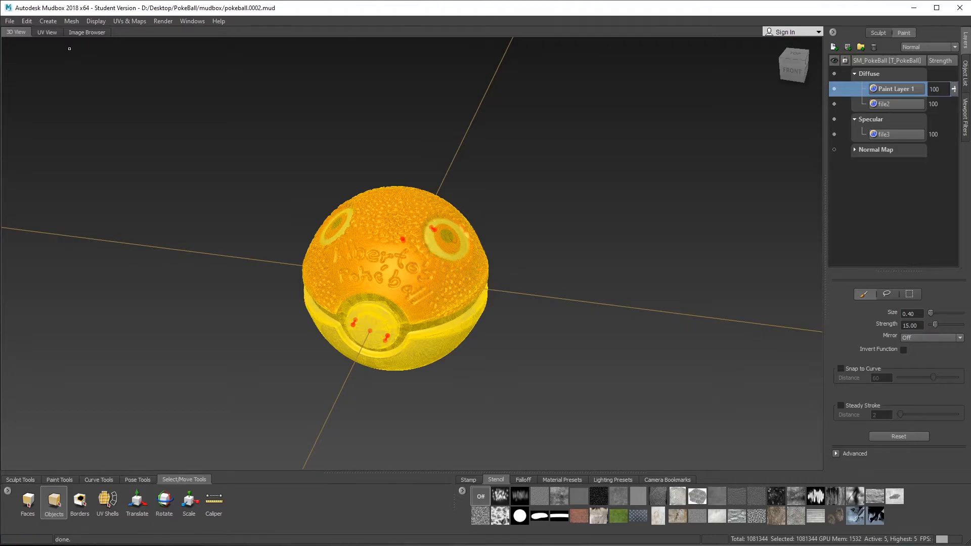
click(619, 192)
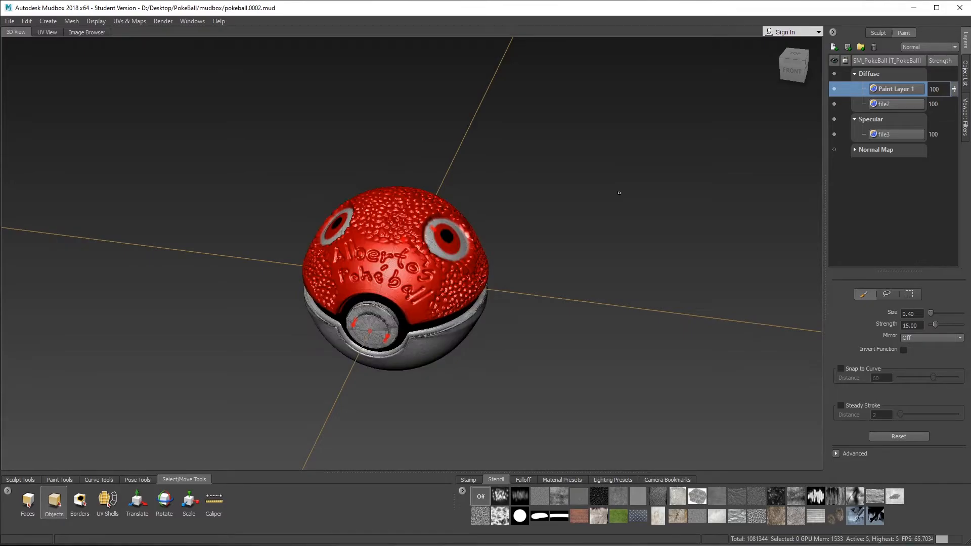
Step: Lower the ball to subdivision level 0 and select the whole low-resolution ball
key(Page_Down)
key(Page_Down)
key(Page_Down)
key(Page_Down)
key(Page_Down)
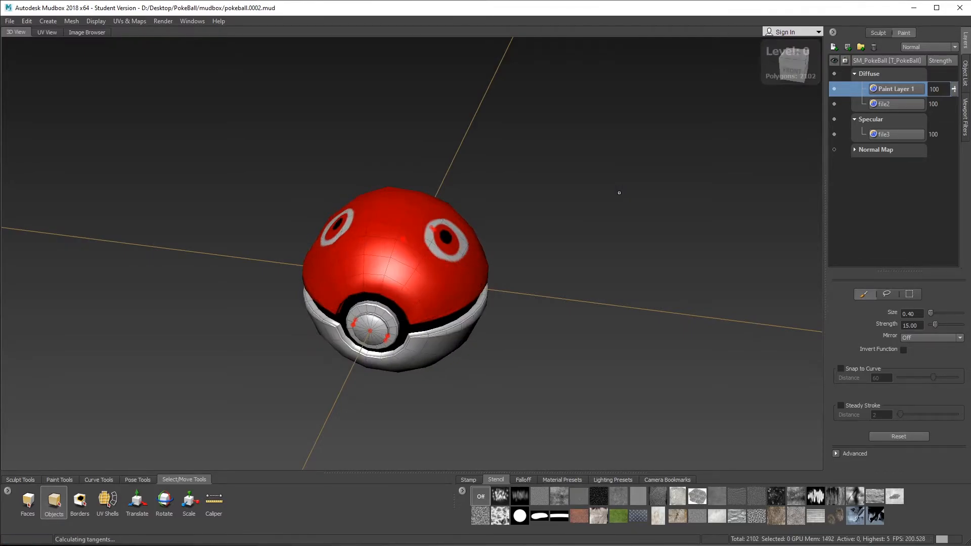
alt+drag(502, 318, 346, 227)
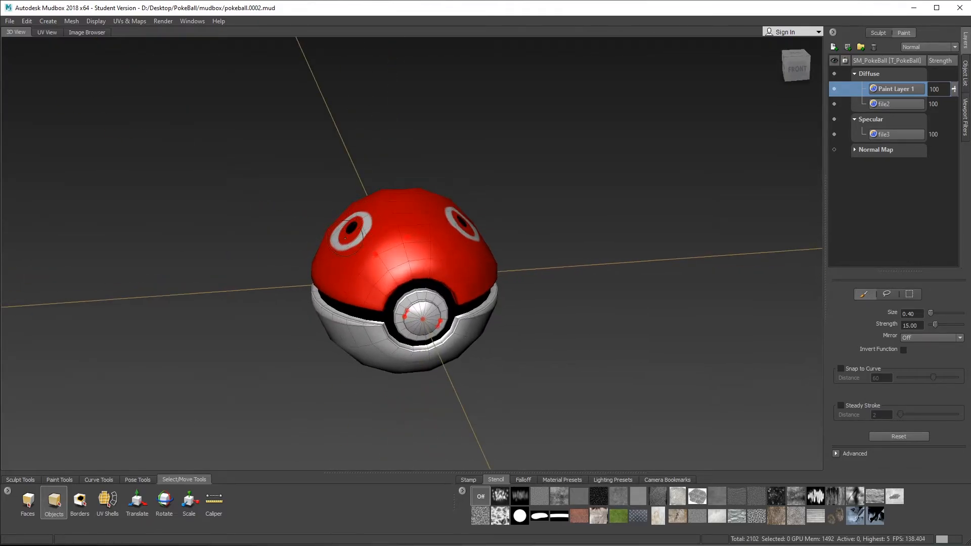
alt+drag(395, 248, 378, 211)
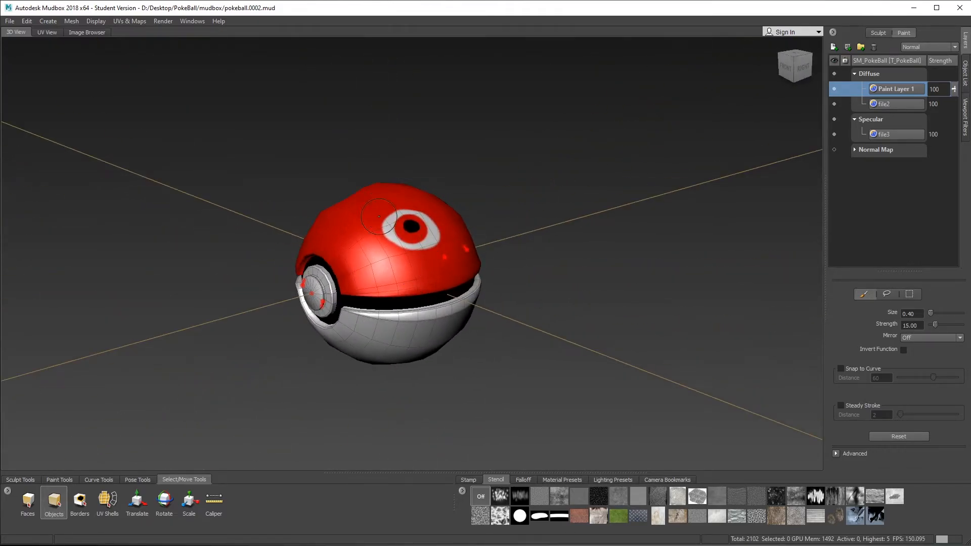
mouse_move(412, 245)
alt+mouse_down()
mouse_move(452, 206)
mouse_move(377, 203)
mouse_move(405, 240)
mouse_move(400, 248)
alt+mouse_up()
click(367, 314)
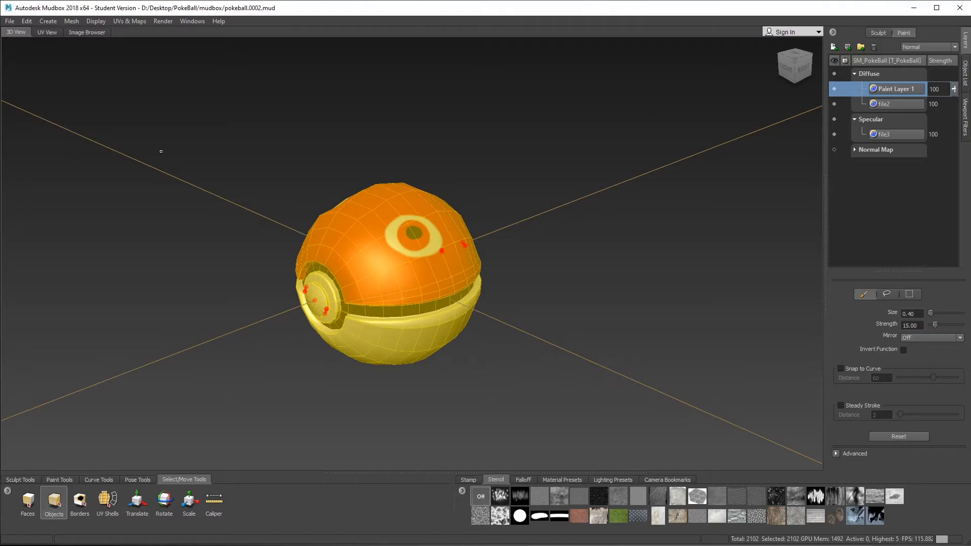
Step: Export the selected low-resolution ball as low.obj to the mudbox folder, and clear the selection
click(9, 21)
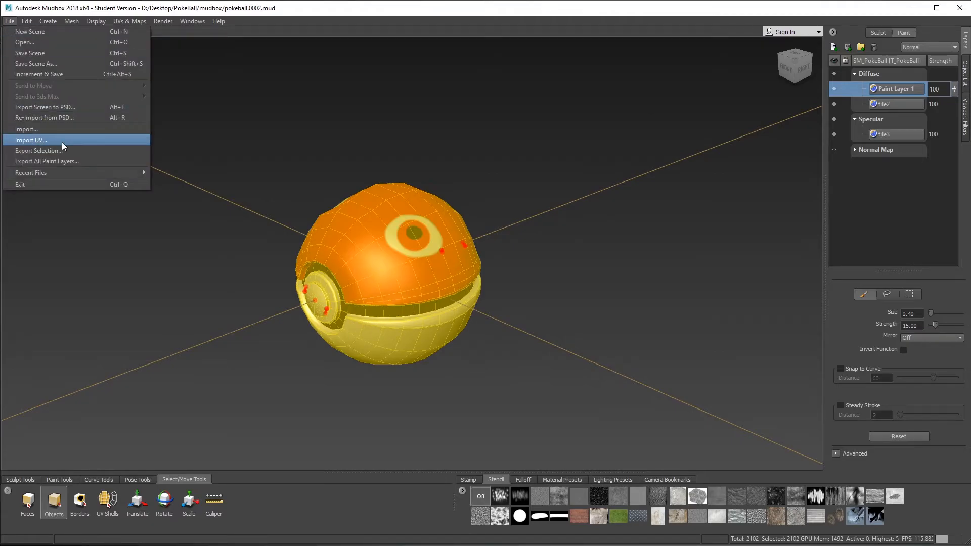
click(71, 150)
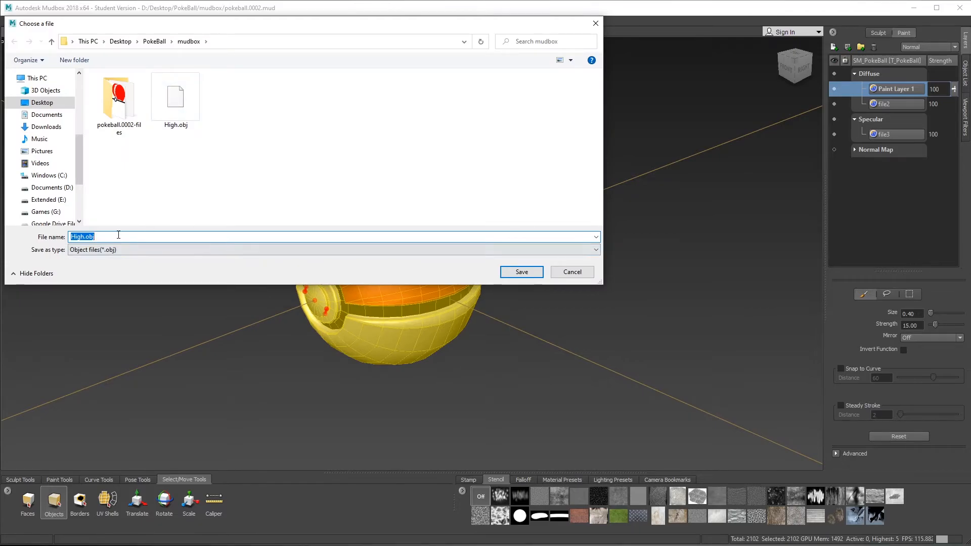
text(low)
click(523, 272)
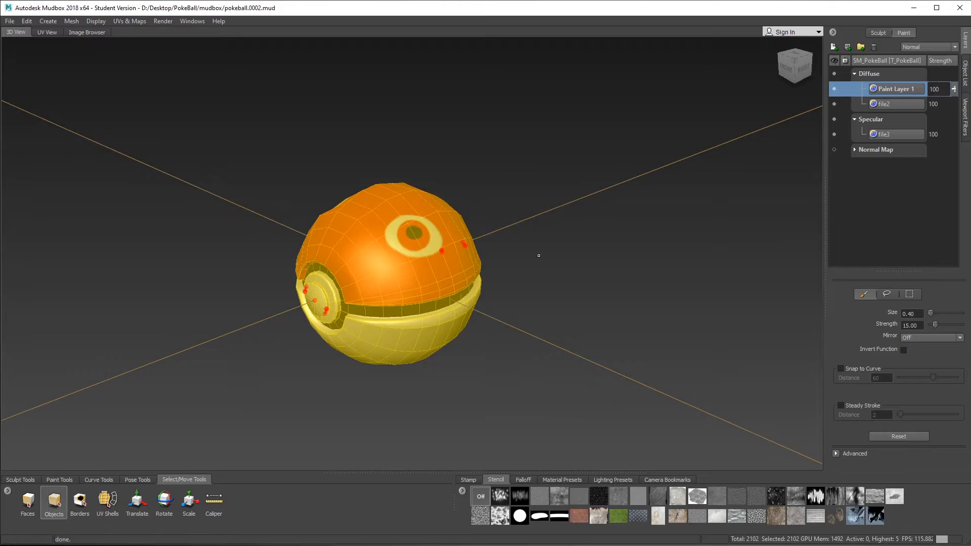
click(628, 270)
alt+drag(499, 267, 544, 302)
Step: Switch to Maya and replace the existing SM_PokeBall mesh with low.obj imported from the project's mudbox folder
key(ctrl+super+Left)
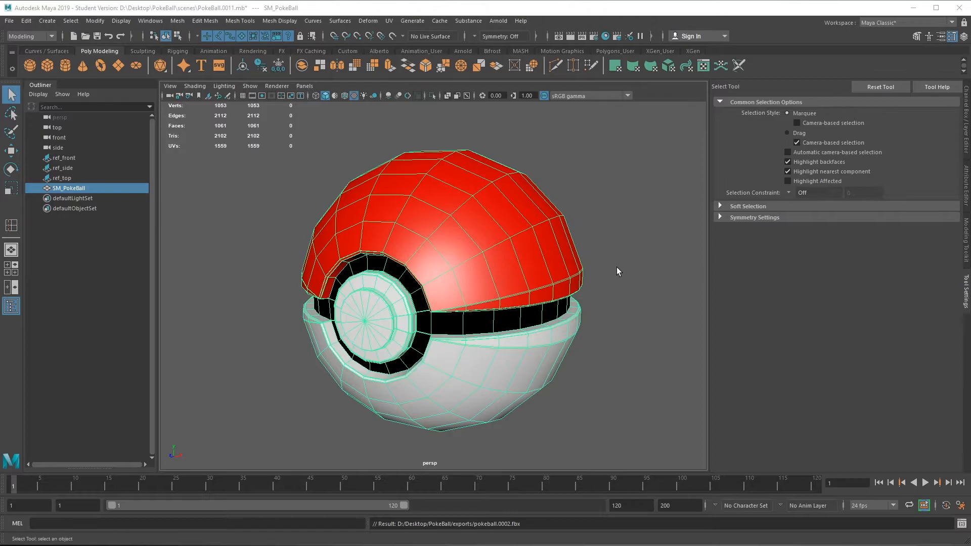
key(Delete)
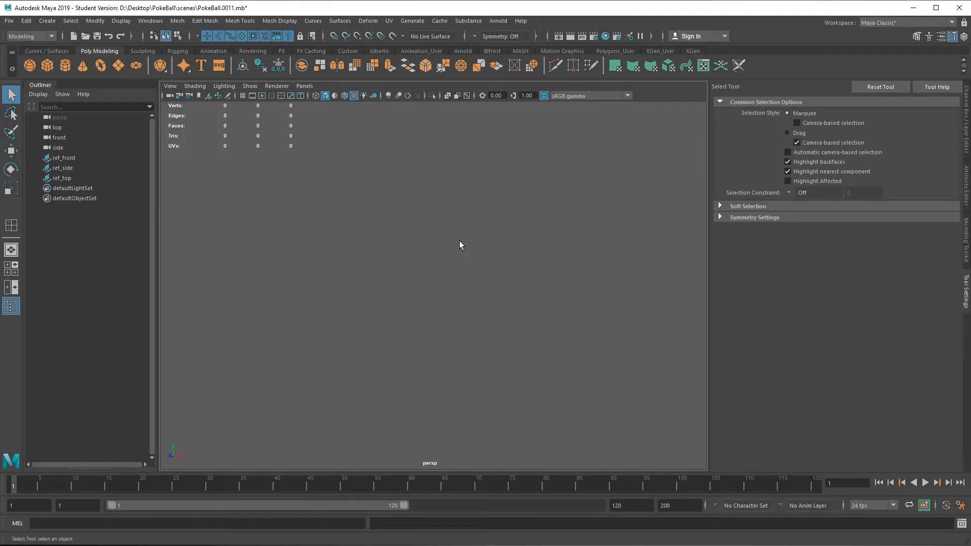
click(10, 22)
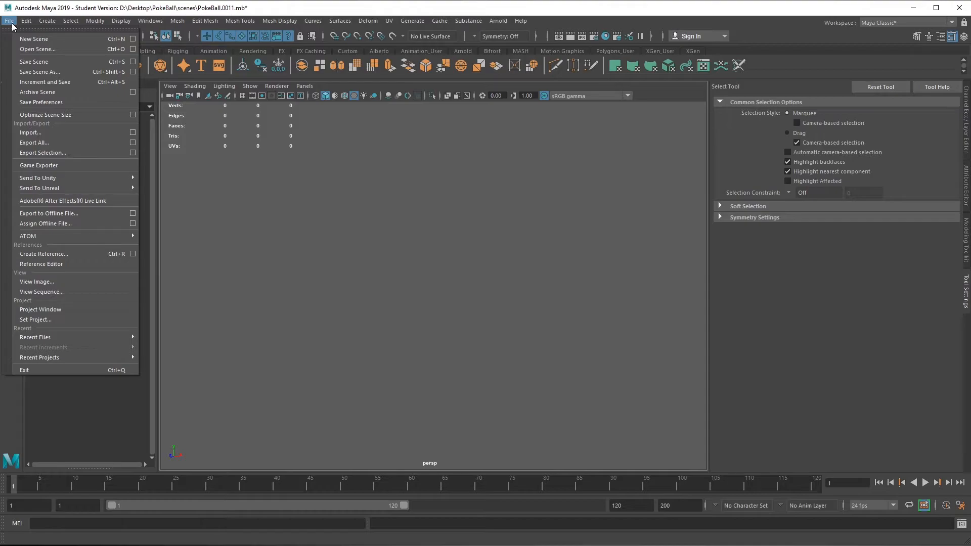
click(62, 132)
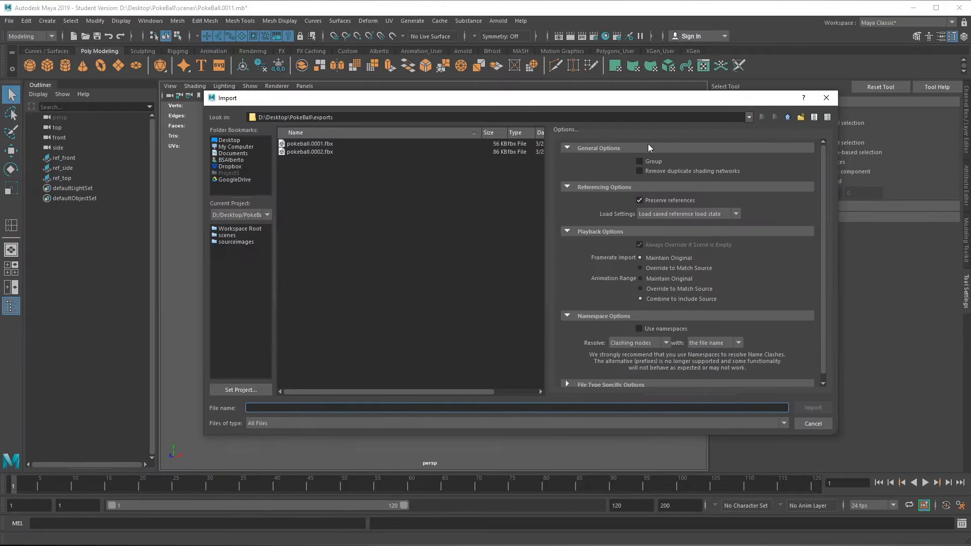
click(236, 229)
double_click(301, 153)
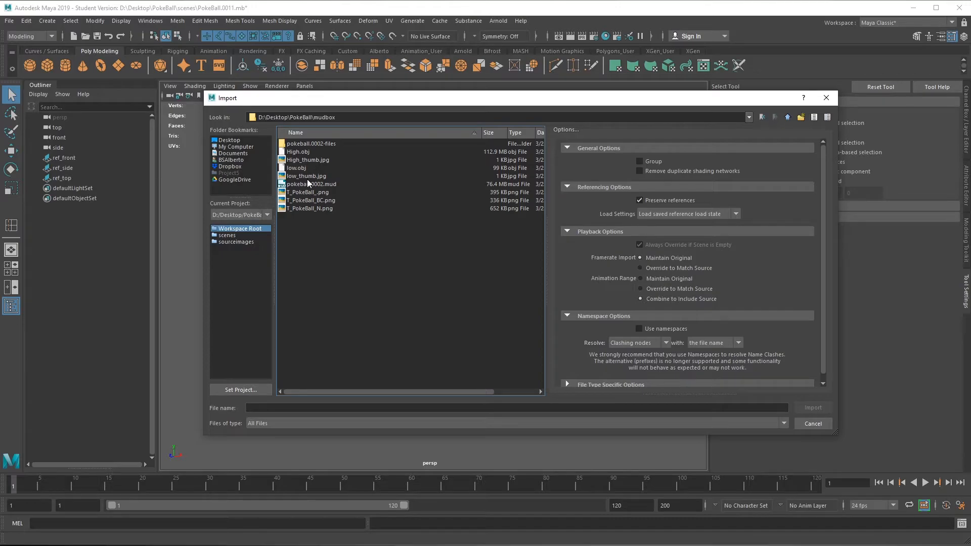
click(291, 169)
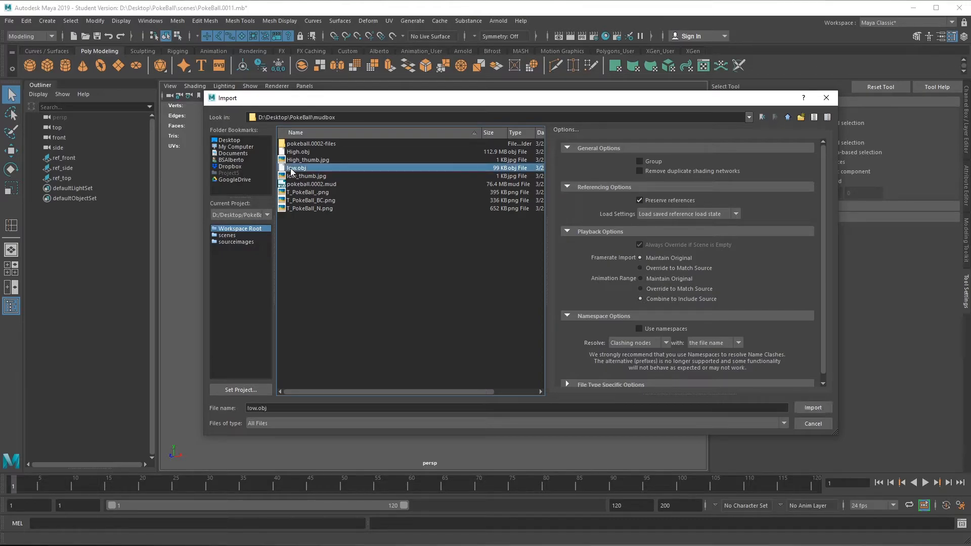
click(822, 408)
Step: Assign the existing blinn1 material to the imported ball
click(418, 276)
mouse_move(451, 301)
alt+mouse_down()
mouse_move(577, 305)
mouse_move(419, 293)
mouse_move(473, 253)
mouse_move(447, 318)
mouse_move(457, 310)
alt+mouse_up()
right_drag(437, 200, 520, 481)
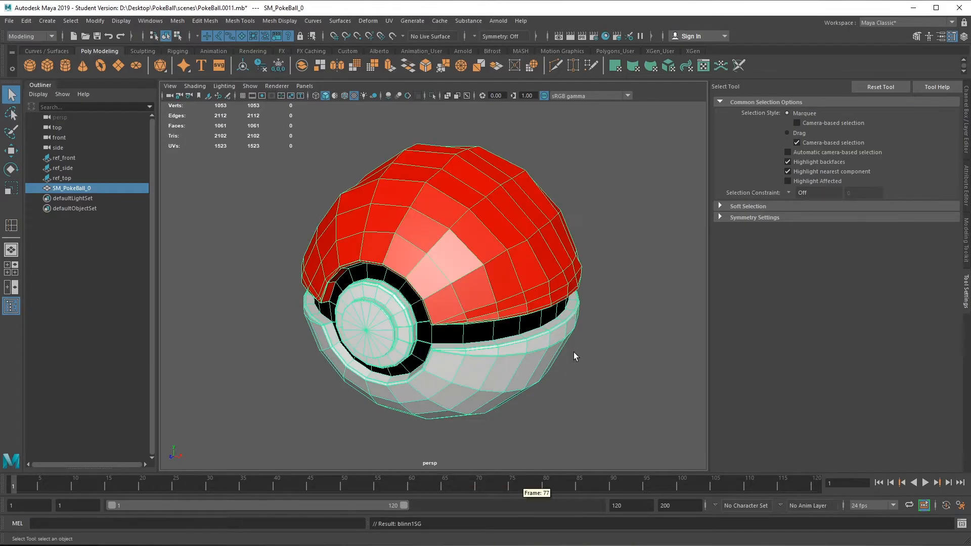
click(573, 352)
Step: Inspect the imported ball from several angles and display its transform attributes
alt+drag(448, 396, 556, 380)
alt+drag(471, 396, 473, 335)
scroll(505, 292, down, 4)
click(459, 266)
alt+drag(459, 267, 484, 277)
click(967, 109)
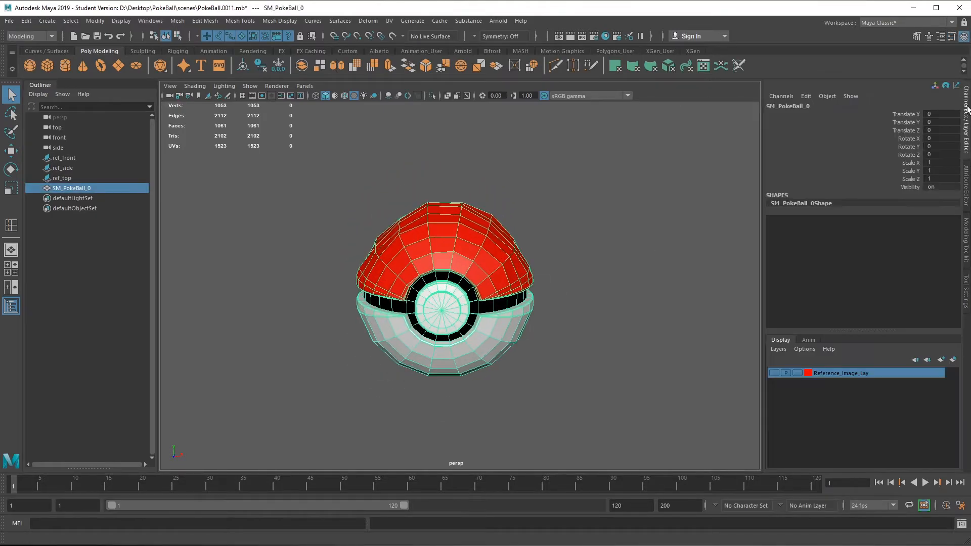
alt+drag(602, 250, 283, 299)
alt+drag(464, 282, 393, 228)
Step: Assign a new Blinn material to the imported ball and connect a File texture to its Color attribute
right_click(392, 228)
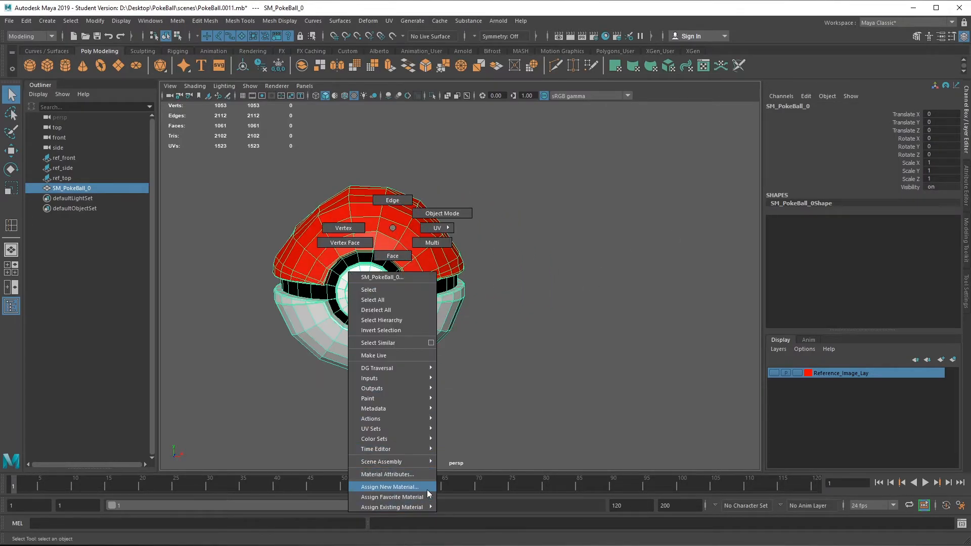
mouse_move(426, 496)
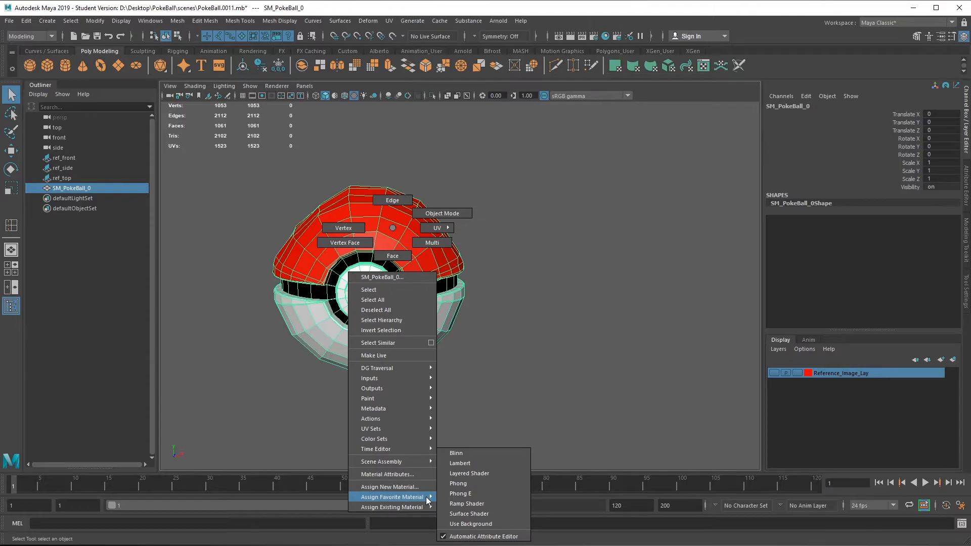
click(480, 454)
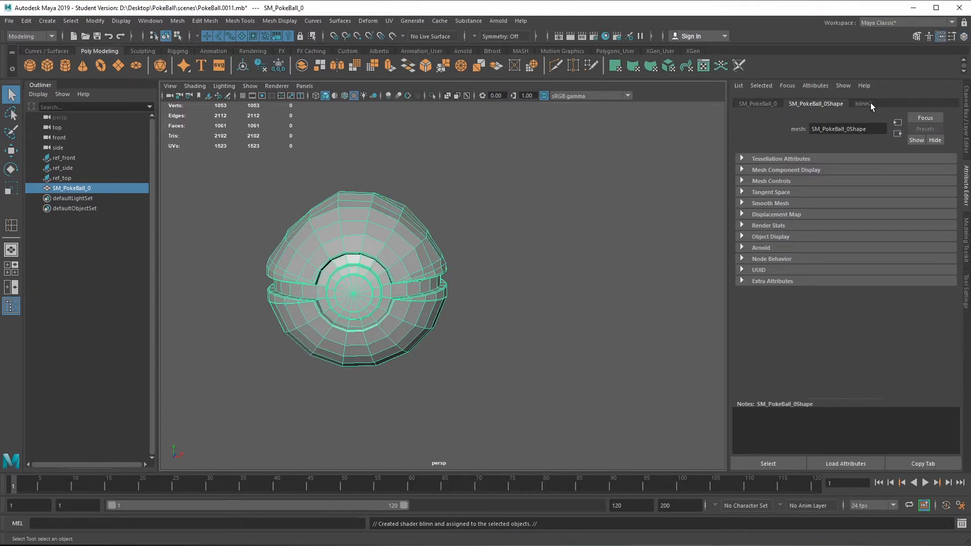
click(869, 103)
click(939, 217)
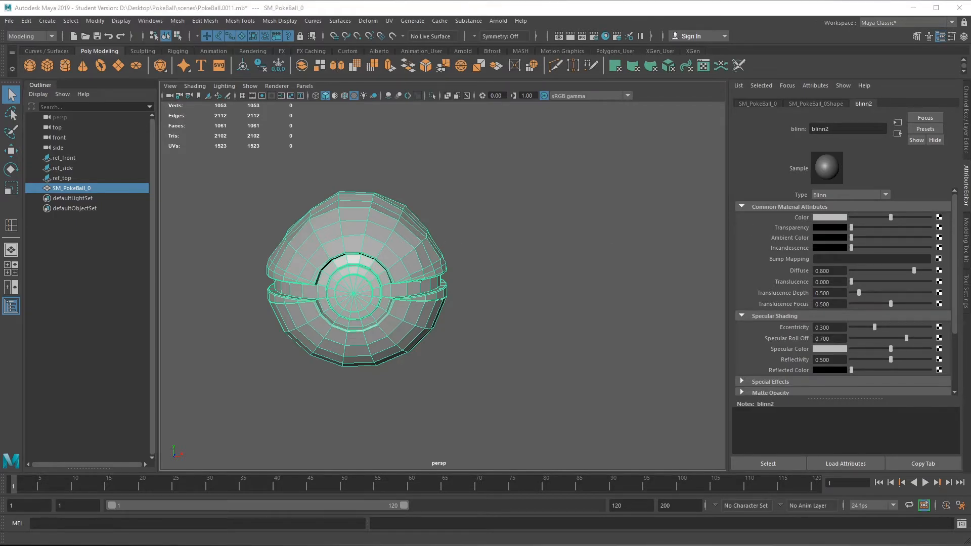
click(425, 156)
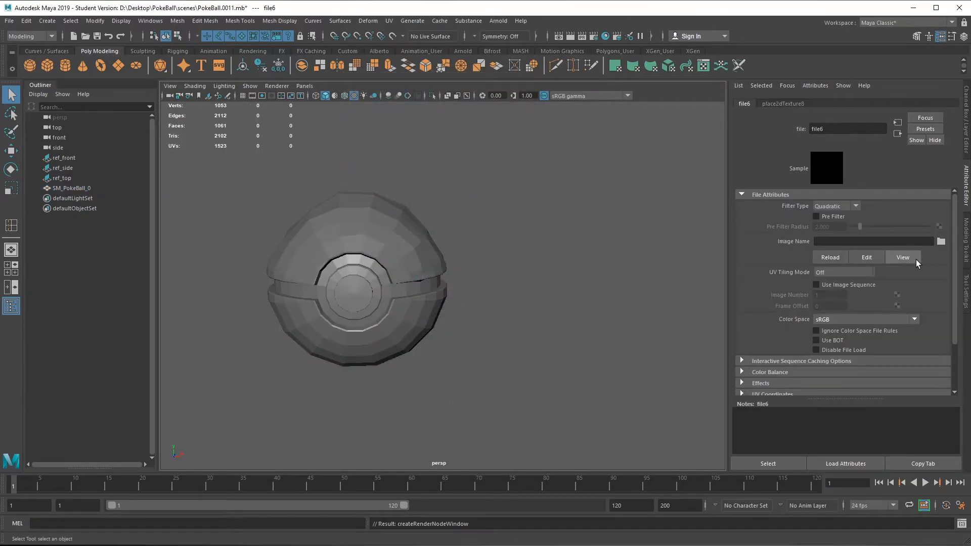
Step: Load T_PokeBall_BC.png from the project's mudbox folder into the Color file texture
drag(0, 91, 786, 120)
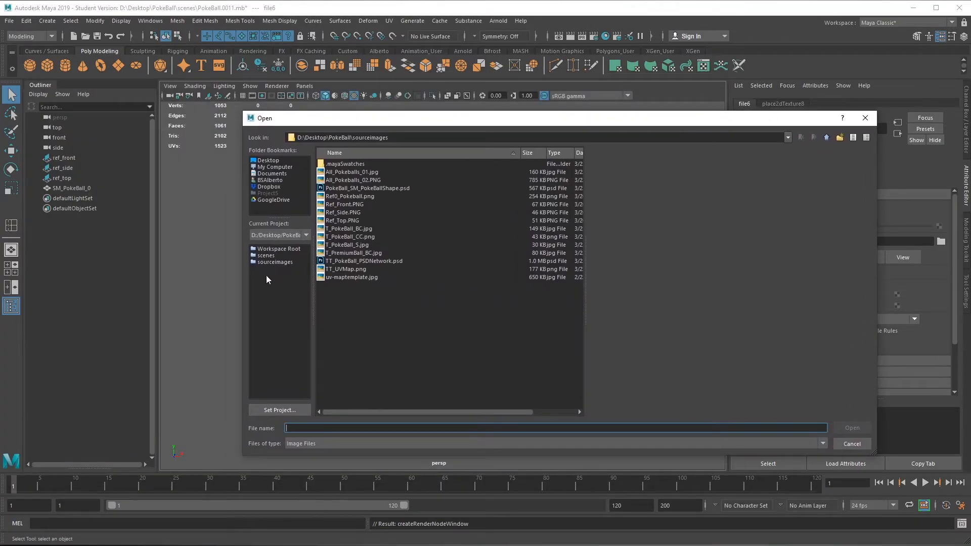
click(279, 249)
double_click(342, 172)
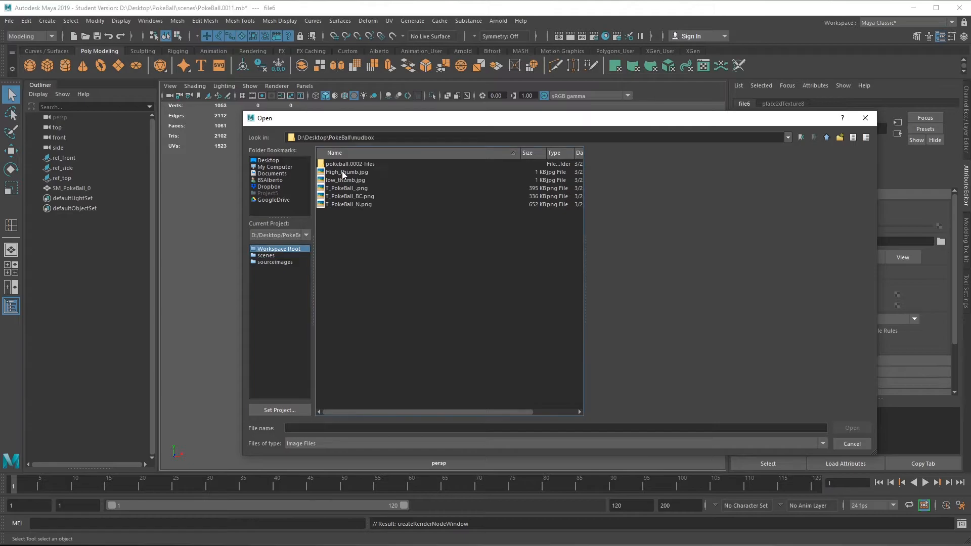
click(359, 196)
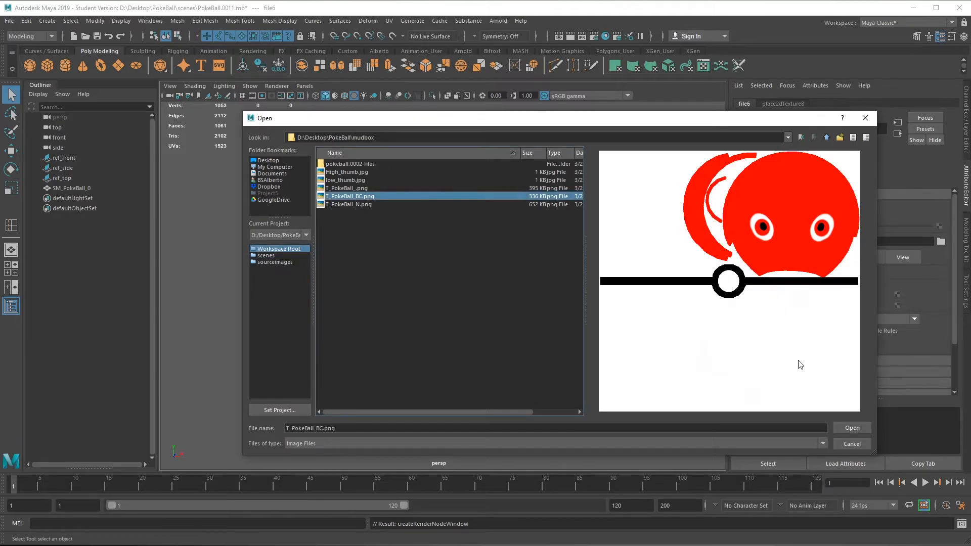
click(852, 428)
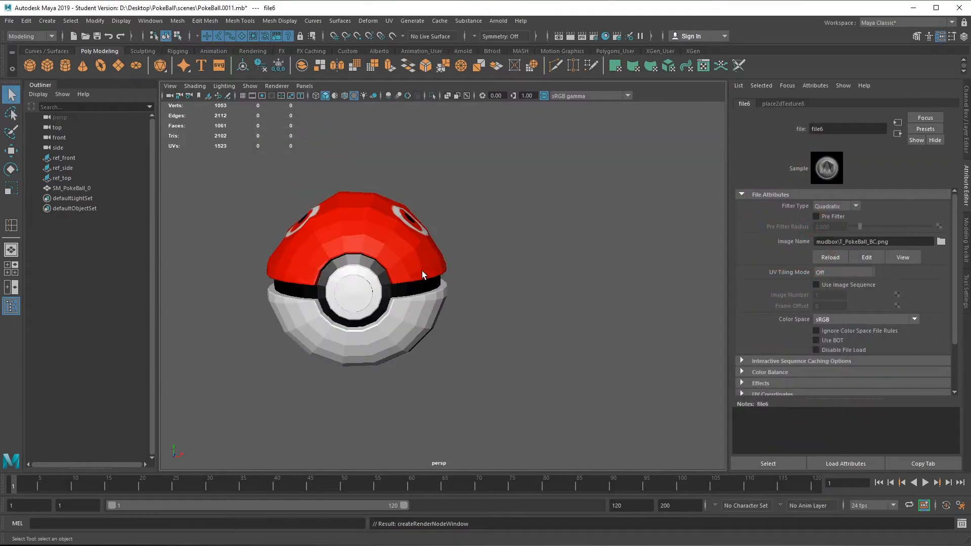
Step: Connect a File texture to the ball material's Bump Mapping and set its use to Tangent Space Normals
click(422, 271)
alt+drag(507, 336, 470, 341)
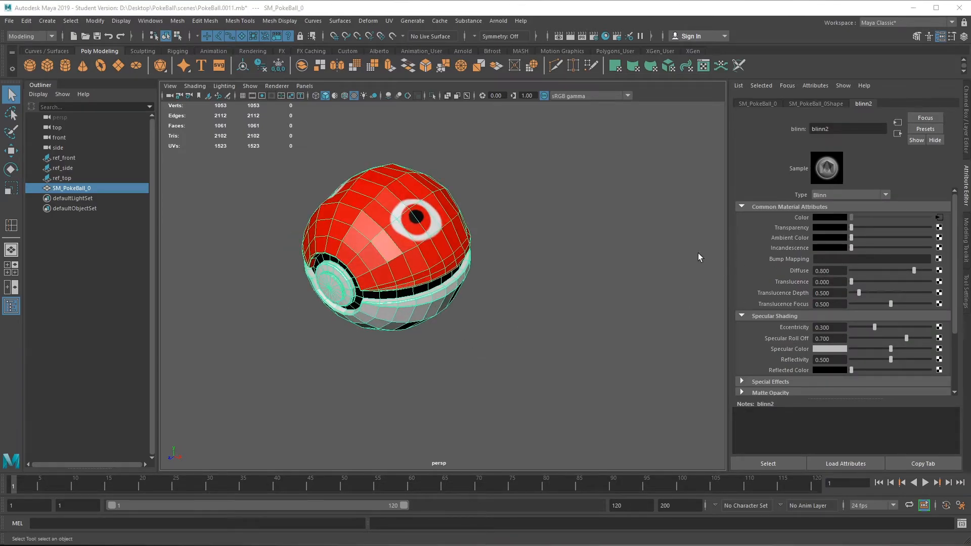
drag(468, 76, 525, 75)
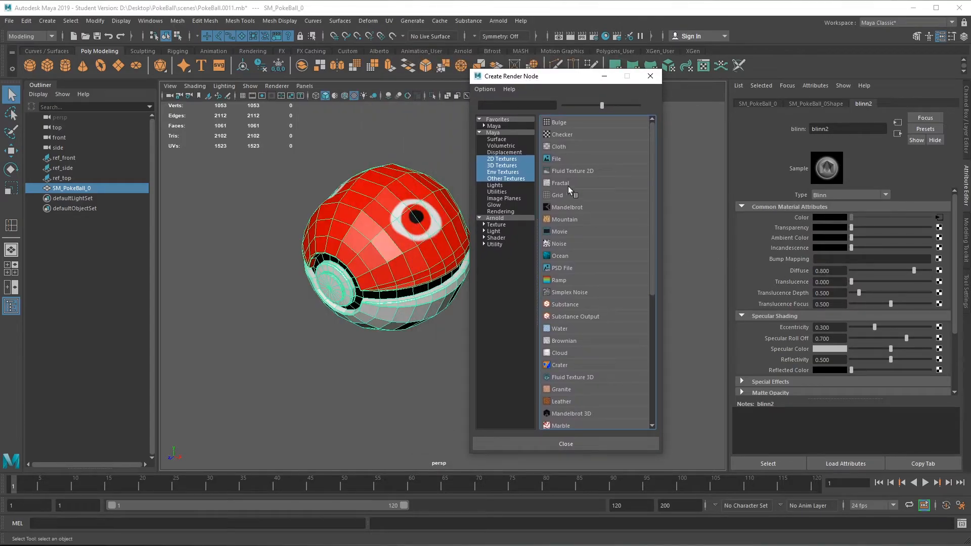
click(564, 159)
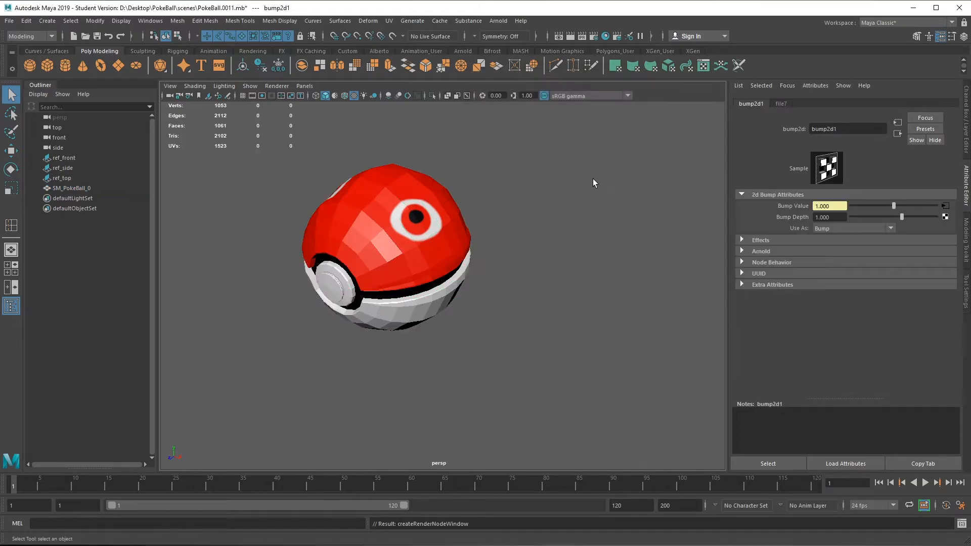
click(890, 228)
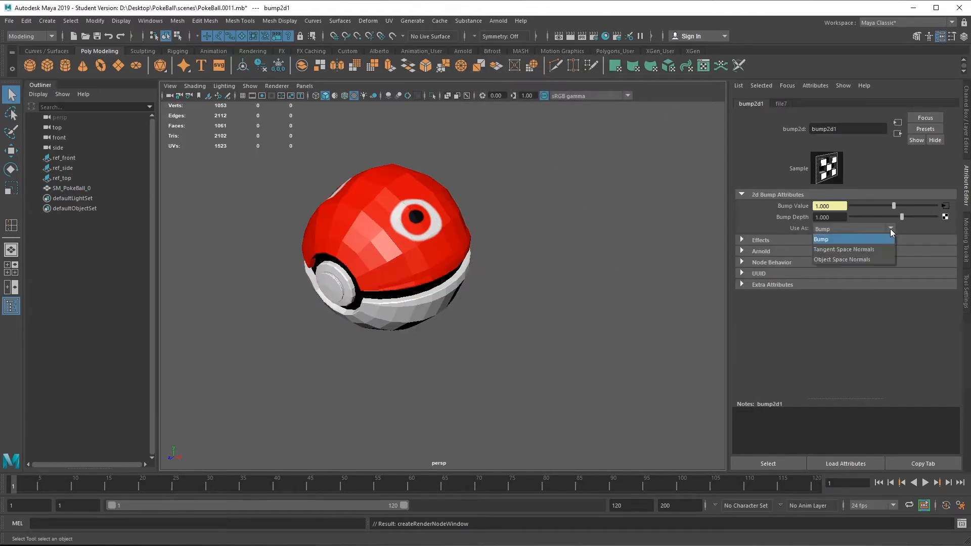
click(833, 251)
Step: Load T_PokeBall_N.png from the mudbox folder as the image of the bump's file texture
click(782, 103)
click(941, 241)
drag(85, 241, 749, 110)
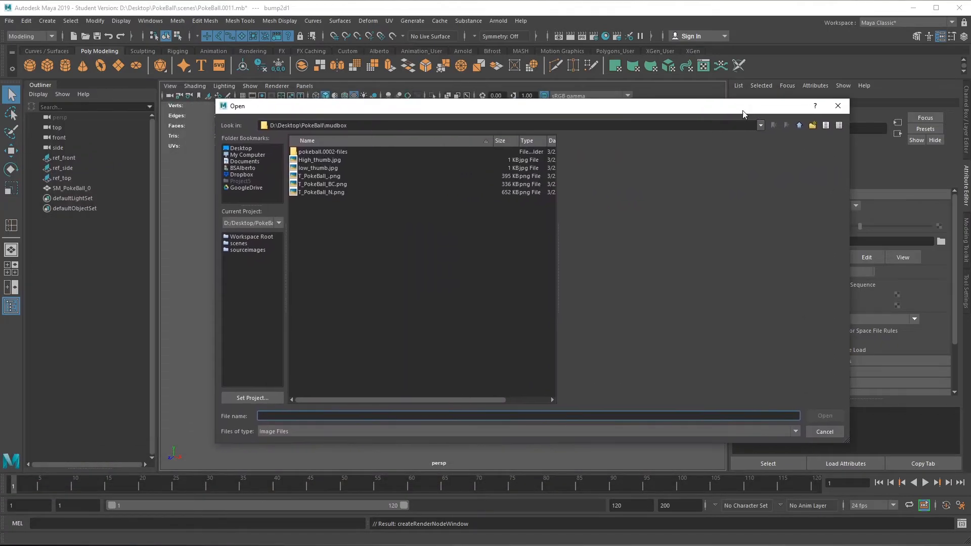
click(328, 184)
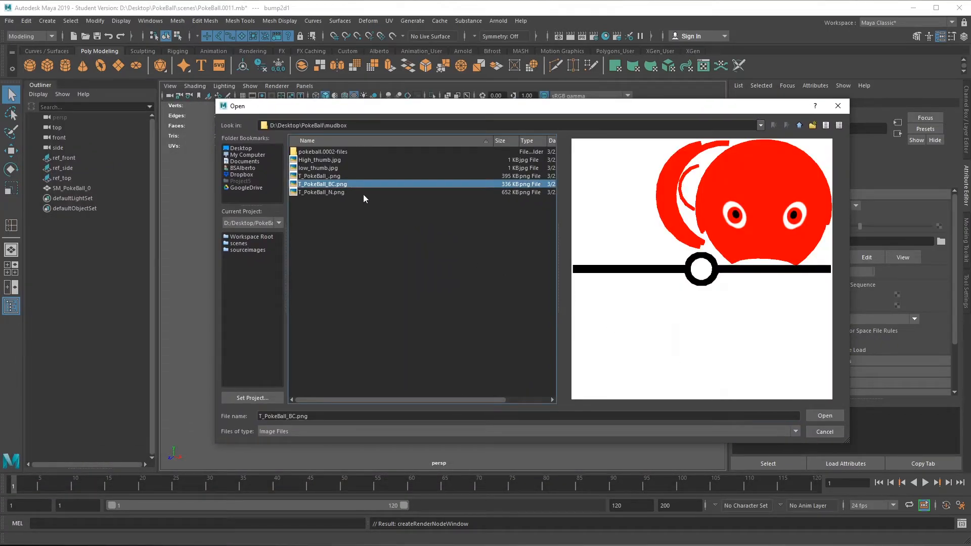
click(326, 193)
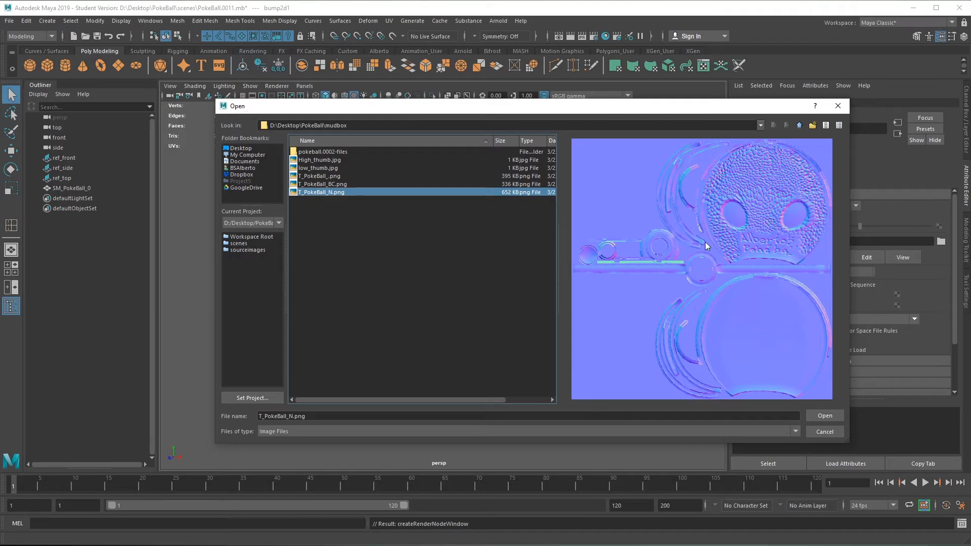
click(825, 416)
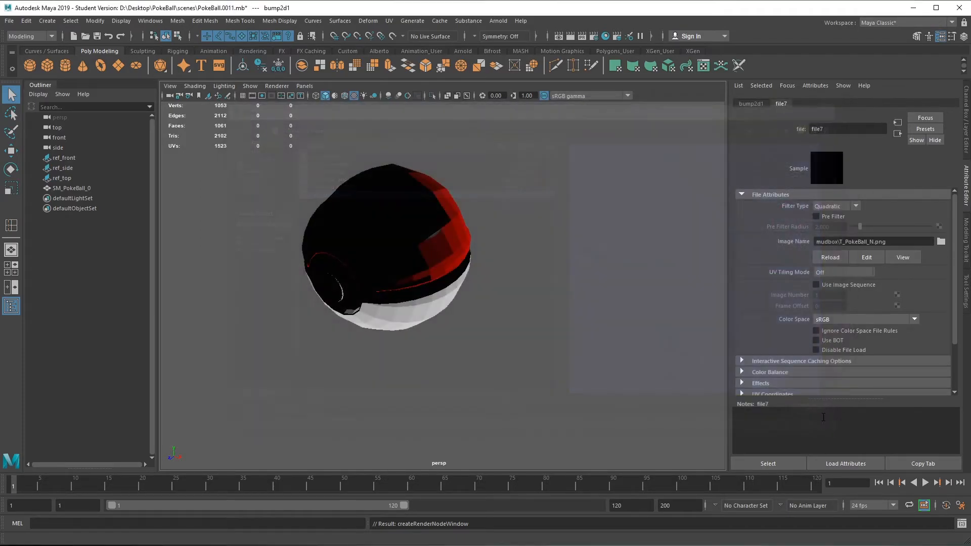
Step: Examine the normal-mapped low-poly ball up close and from several angles, with and without its wireframe
alt+drag(484, 326, 447, 332)
scroll(446, 336, up, 4)
scroll(499, 361, down, 4)
alt+drag(433, 265, 376, 243)
scroll(516, 340, down, 5)
scroll(419, 260, up, 2)
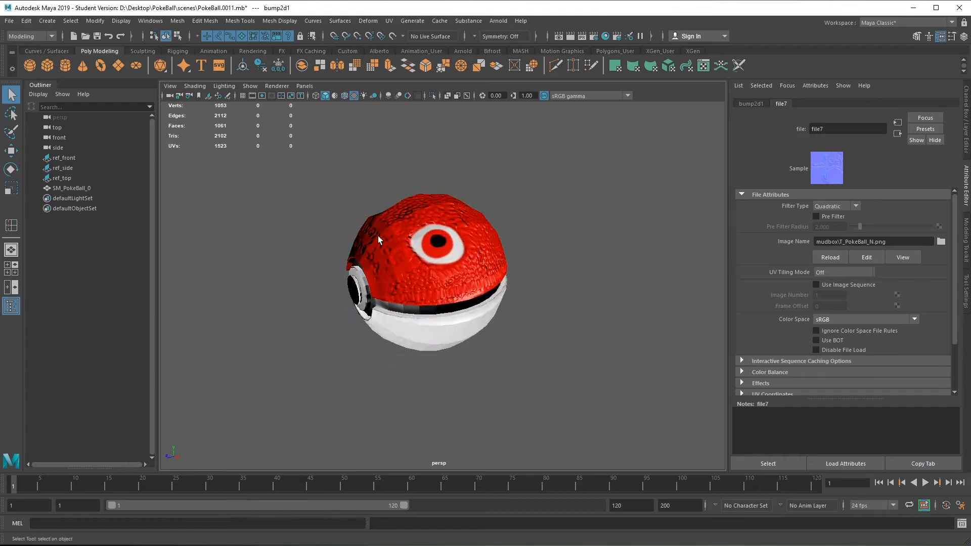
alt+right_drag(376, 243, 457, 342)
alt+drag(457, 342, 469, 283)
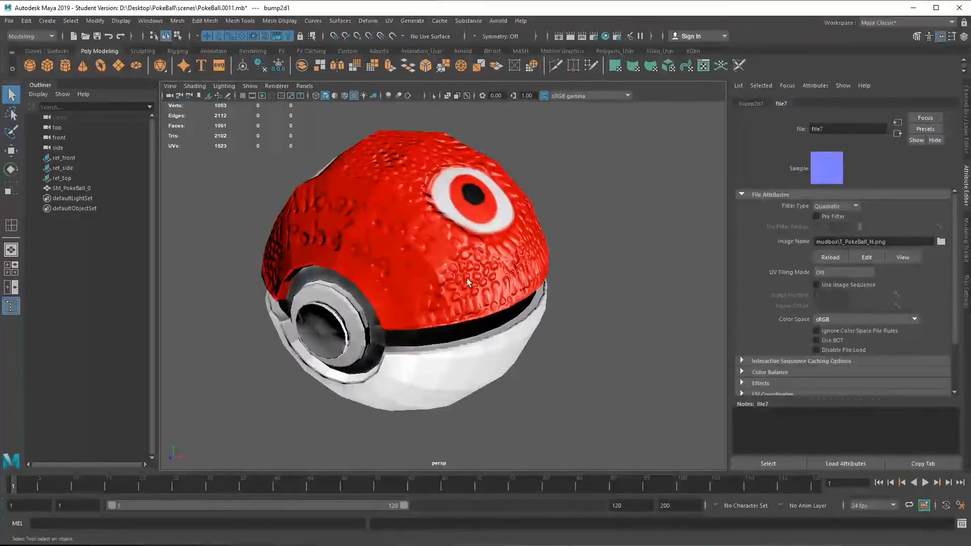
click(296, 240)
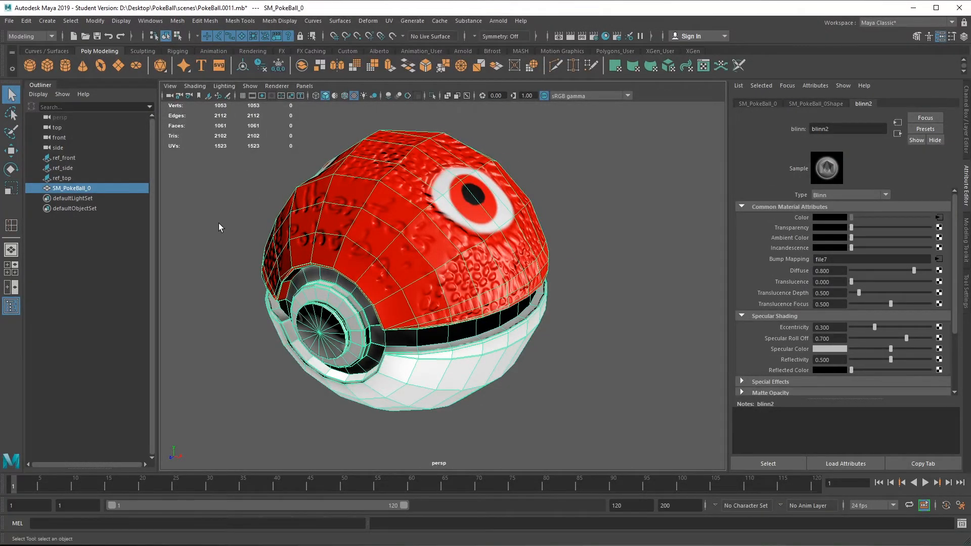
alt+drag(220, 238, 287, 263)
click(582, 338)
alt+drag(582, 338, 463, 299)
click(462, 300)
alt+drag(607, 301, 439, 222)
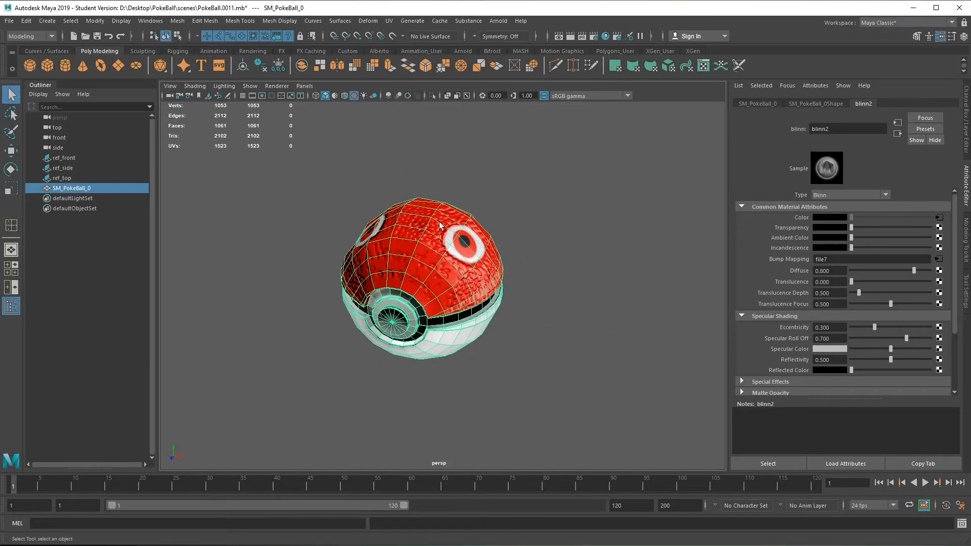
Step: Soften the edges of the SM_PokeBall_0 mesh and check the smoothed shading around the ball
click(280, 23)
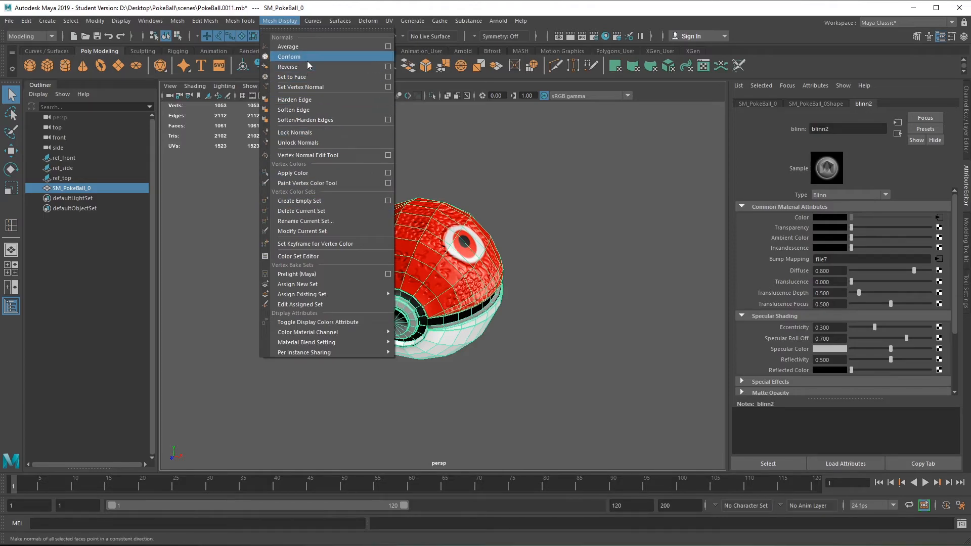
click(303, 110)
click(578, 236)
alt+drag(443, 280, 468, 296)
right_click(424, 241)
right_drag(452, 241, 474, 228)
alt+drag(527, 333, 430, 251)
click(430, 251)
Step: Try the Arnold renderer in the perspective viewport and return to Viewport 2.0
click(285, 86)
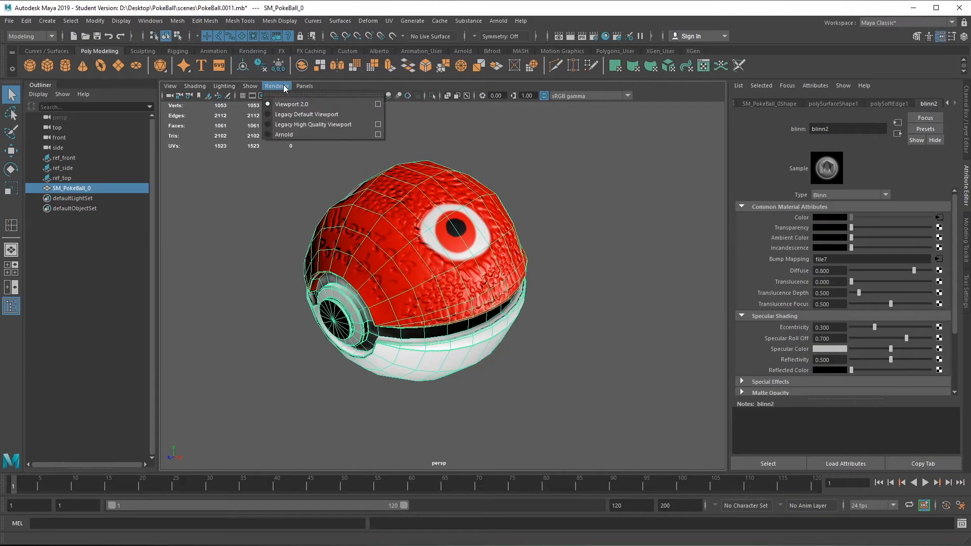
click(287, 135)
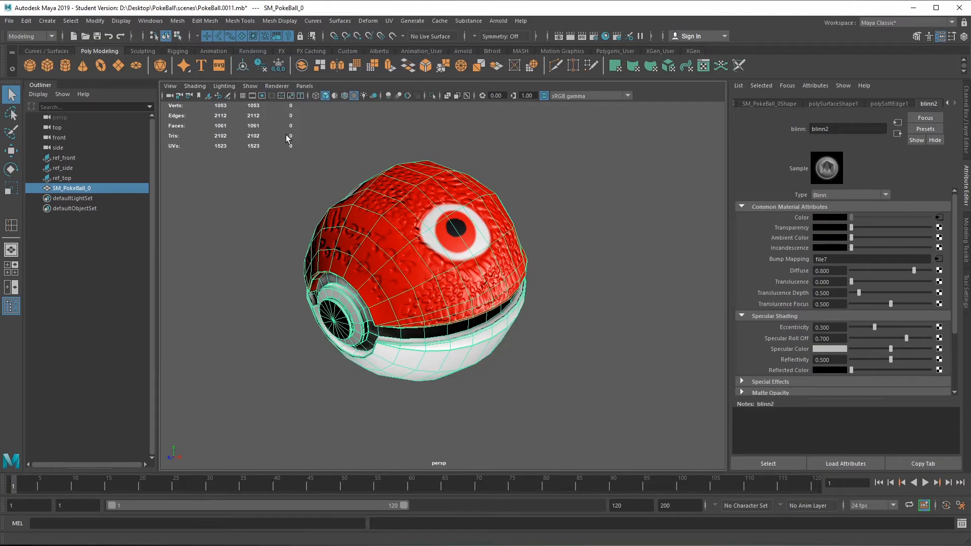
alt+drag(347, 237, 258, 204)
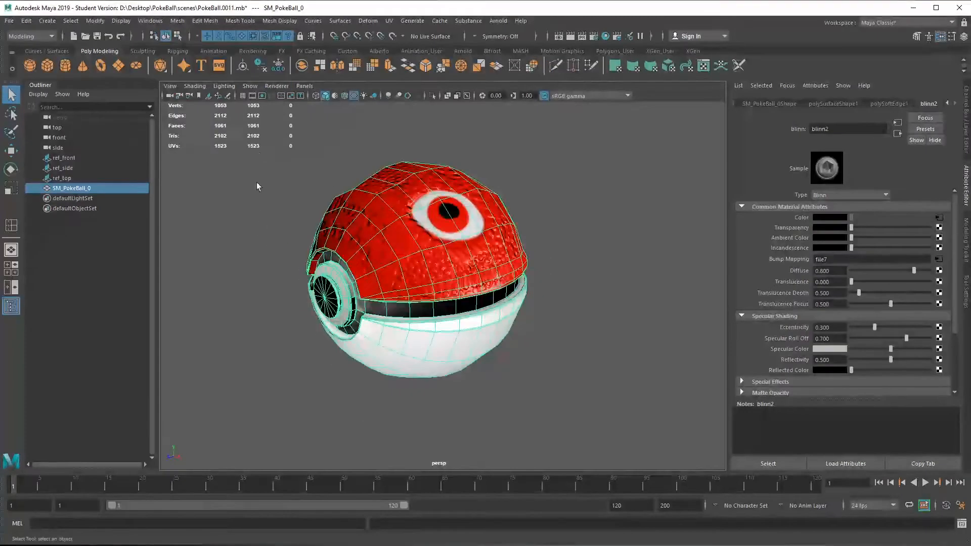
click(280, 86)
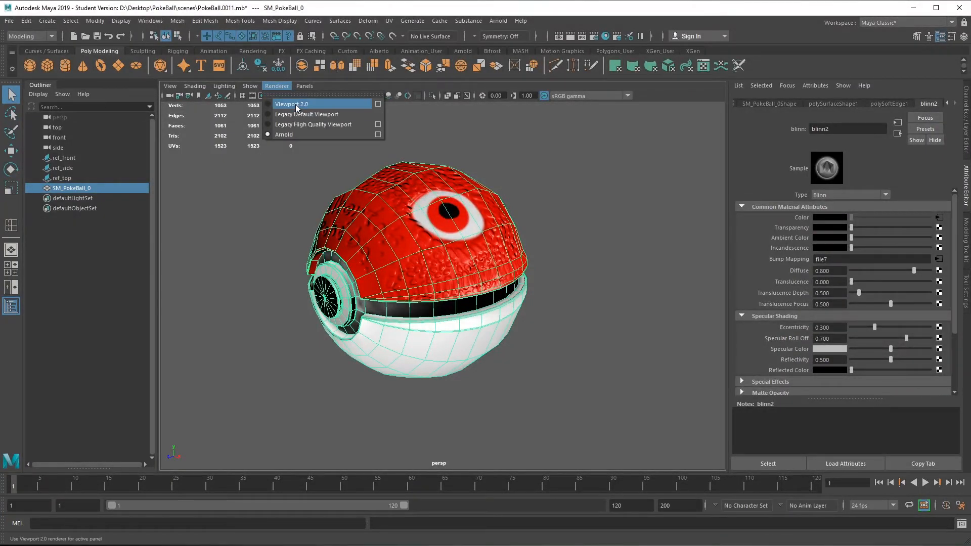
click(296, 104)
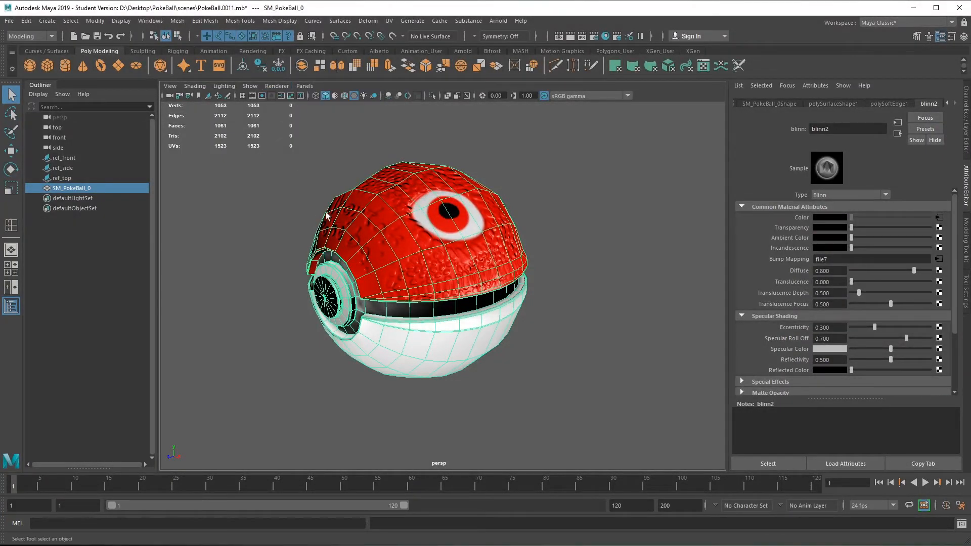
click(277, 86)
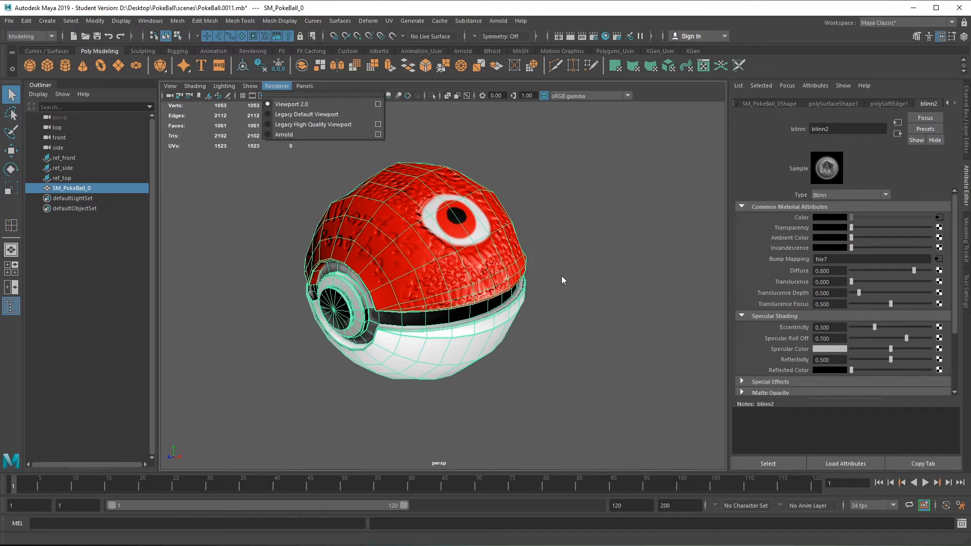
click(558, 233)
Step: Examine the softened, normal-mapped ball from several angles and distances
alt+drag(558, 234, 645, 308)
alt+drag(516, 295, 428, 275)
click(429, 275)
alt+drag(556, 297, 574, 271)
click(574, 271)
click(474, 277)
alt+drag(474, 278, 398, 355)
click(529, 361)
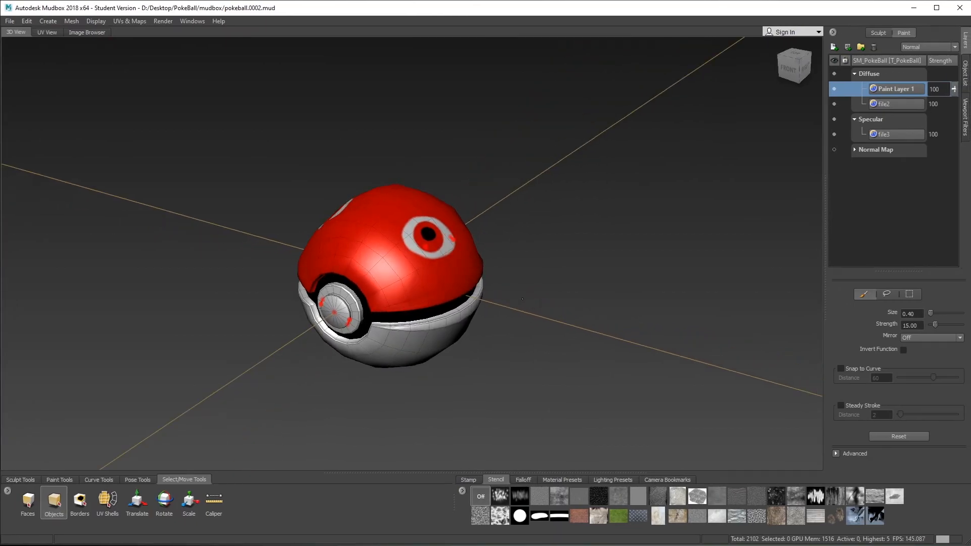
Step: Switch to Mudbox and raise the Poké Ball to subdivision level 5 to inspect its sculpted lettering, scales and eyes
alt+drag(523, 299, 553, 282)
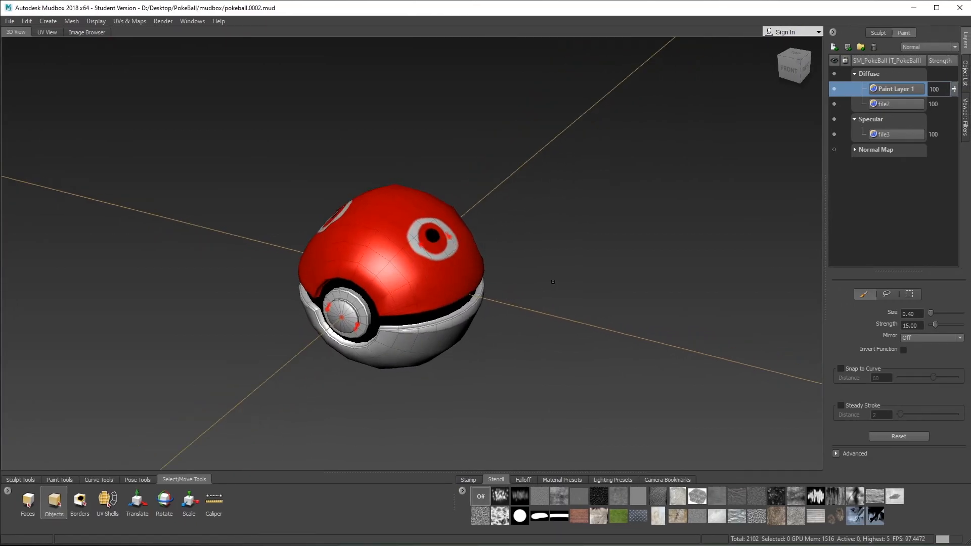
key(Page_Up)
key(Page_Up)
key(Page_Up)
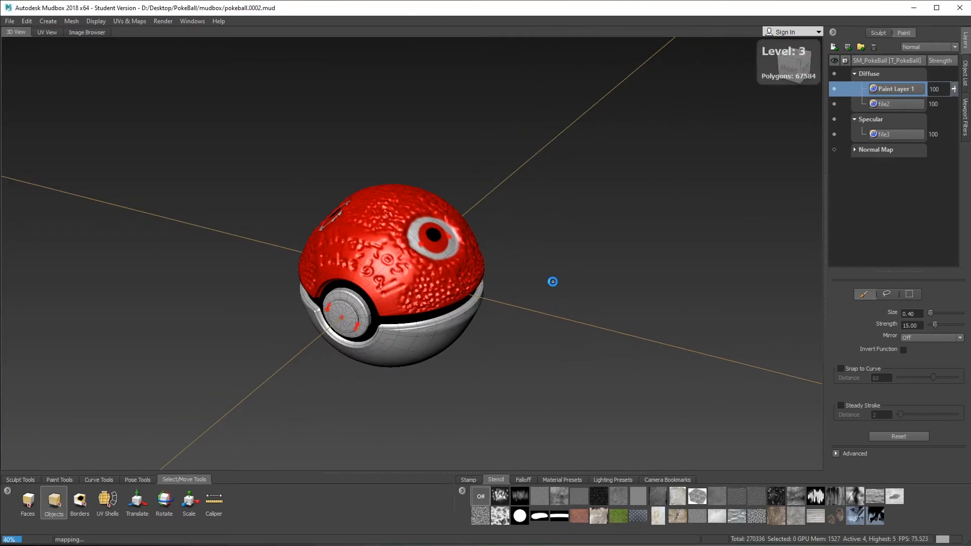
key(Page_Up)
key(Page_Up)
alt+drag(377, 229, 375, 255)
alt+drag(487, 276, 539, 301)
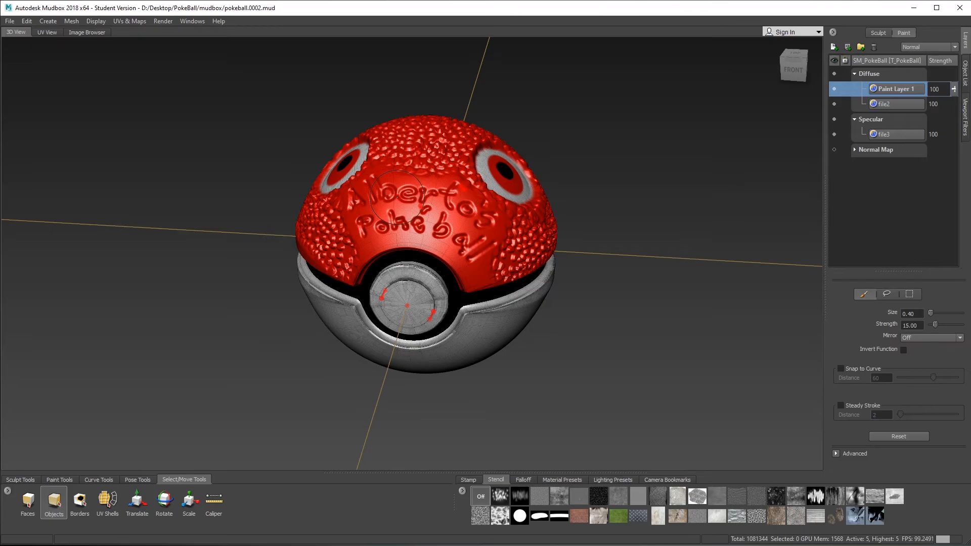
alt+drag(379, 222, 530, 273)
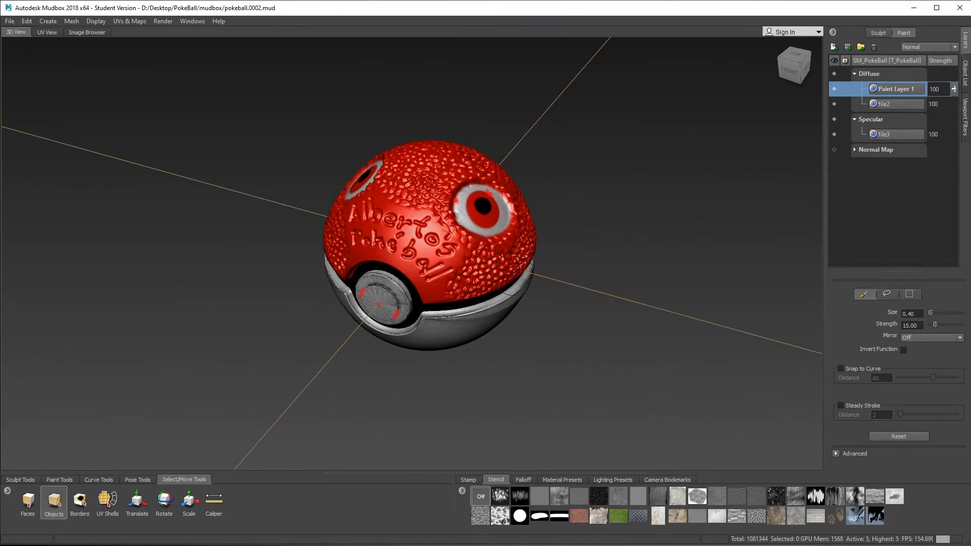
alt+drag(450, 218, 614, 311)
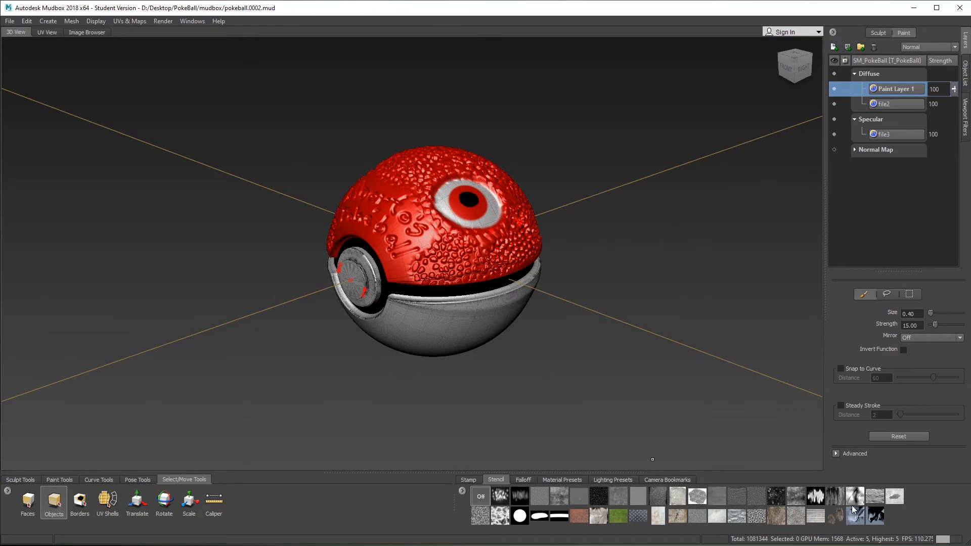
alt+drag(460, 320, 523, 298)
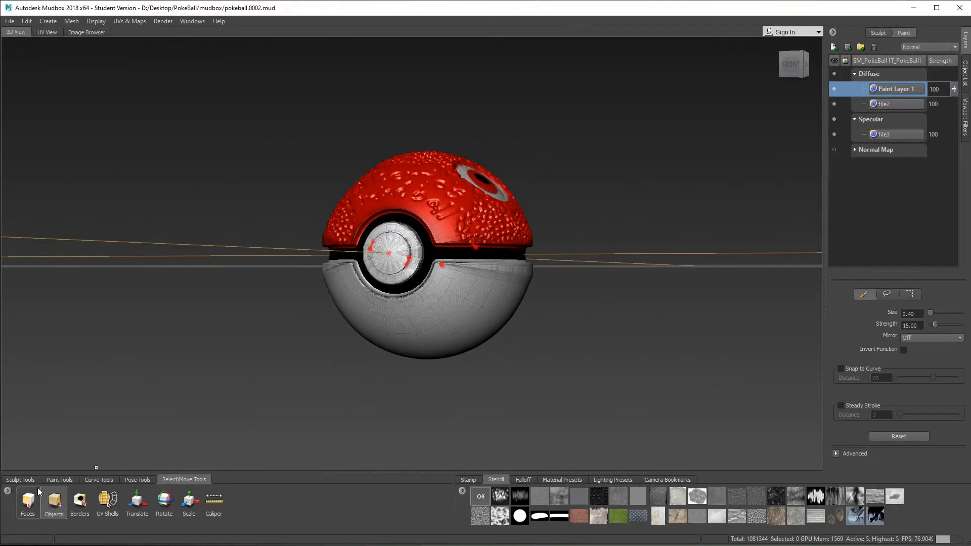
Step: Try a Smear sculpting stroke on the ball's white lower half and undo it
click(20, 480)
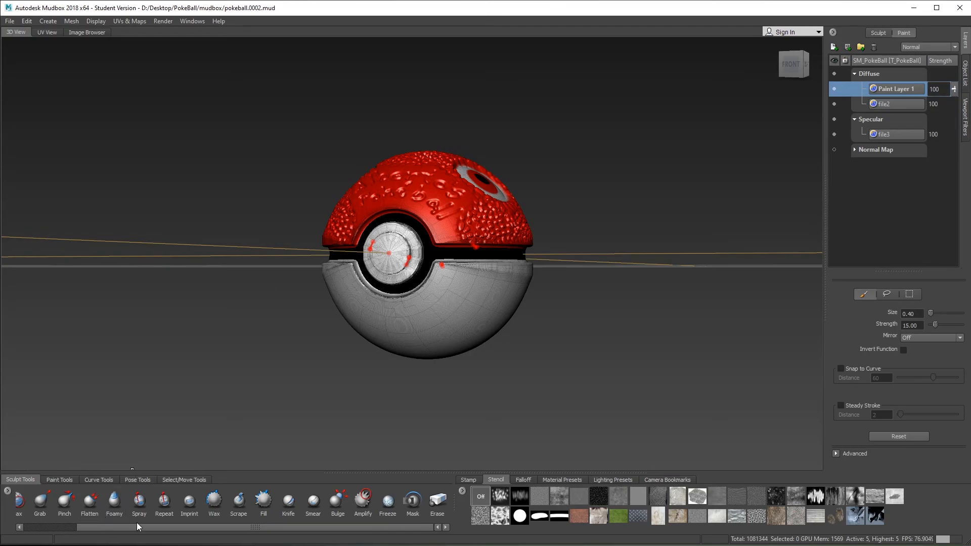
drag(101, 526, 36, 528)
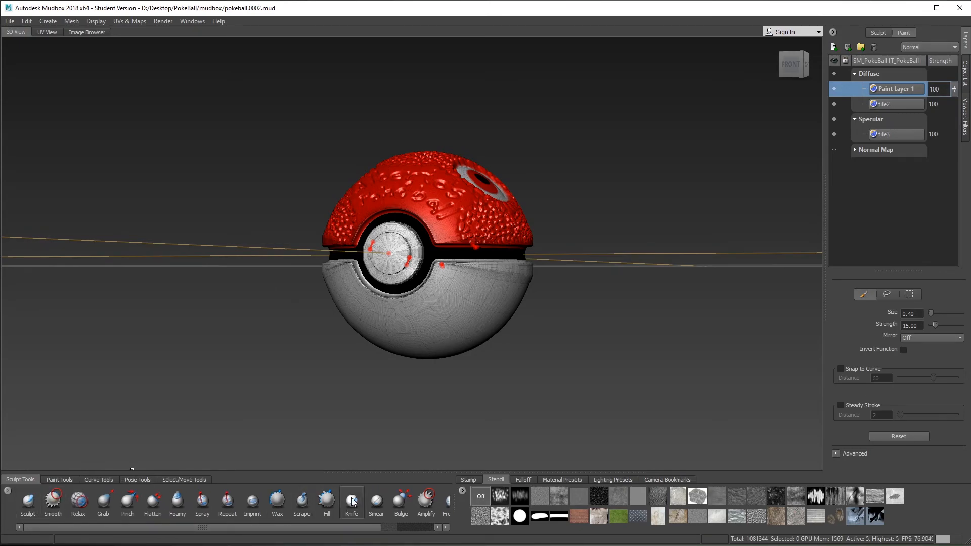
click(377, 501)
mouse_move(436, 326)
mouse_down()
mouse_move(443, 303)
mouse_move(457, 321)
mouse_up()
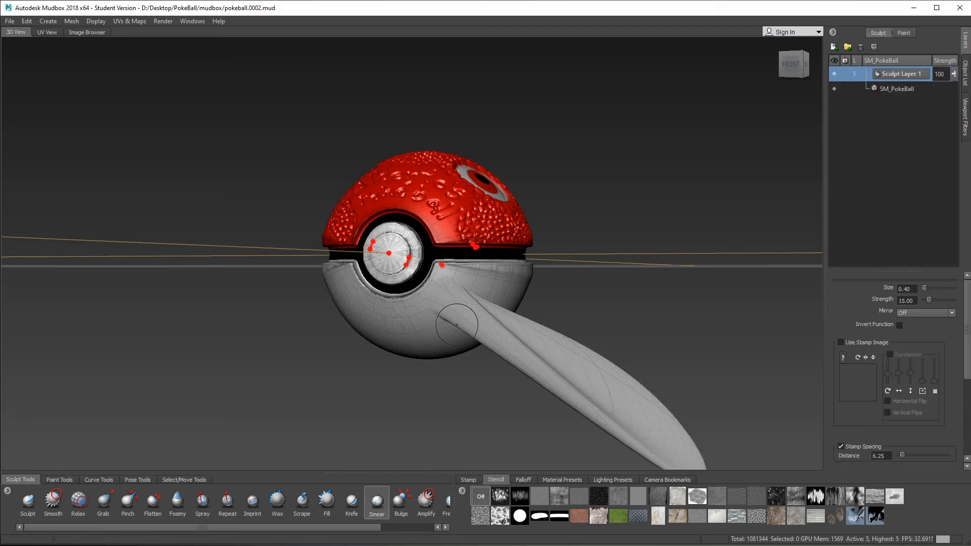
key(ctrl+z)
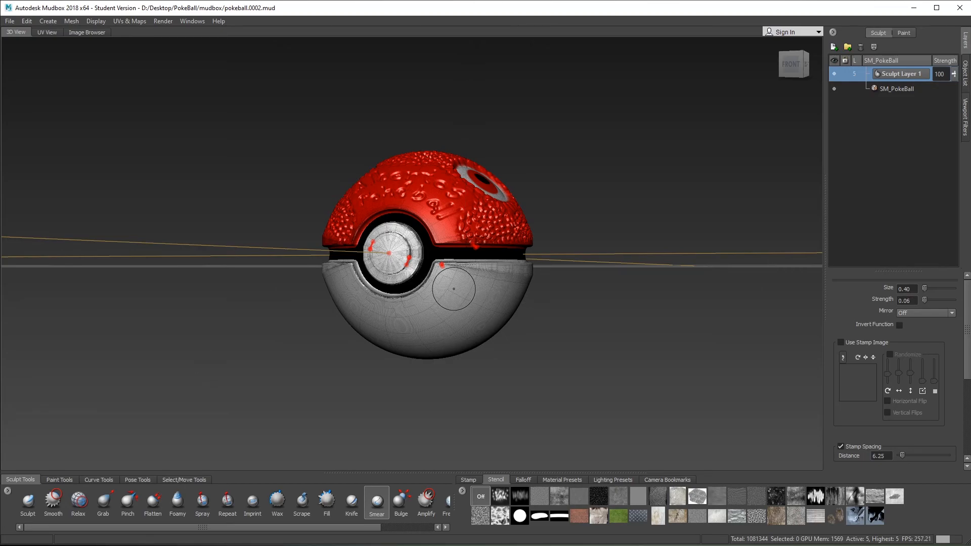
Step: Try the Knife sculpting tool on the ball and undo its strokes
alt+drag(499, 339, 442, 287)
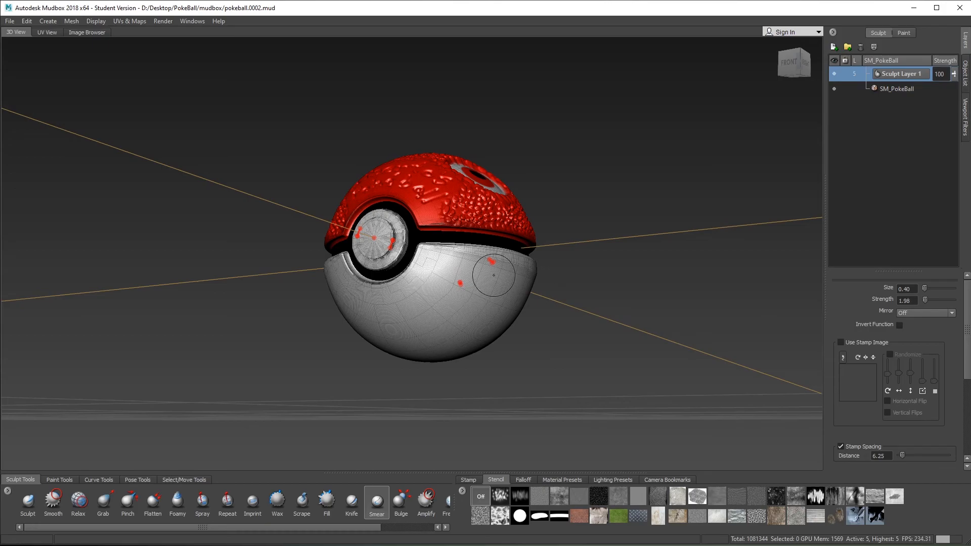
alt+drag(488, 328, 480, 417)
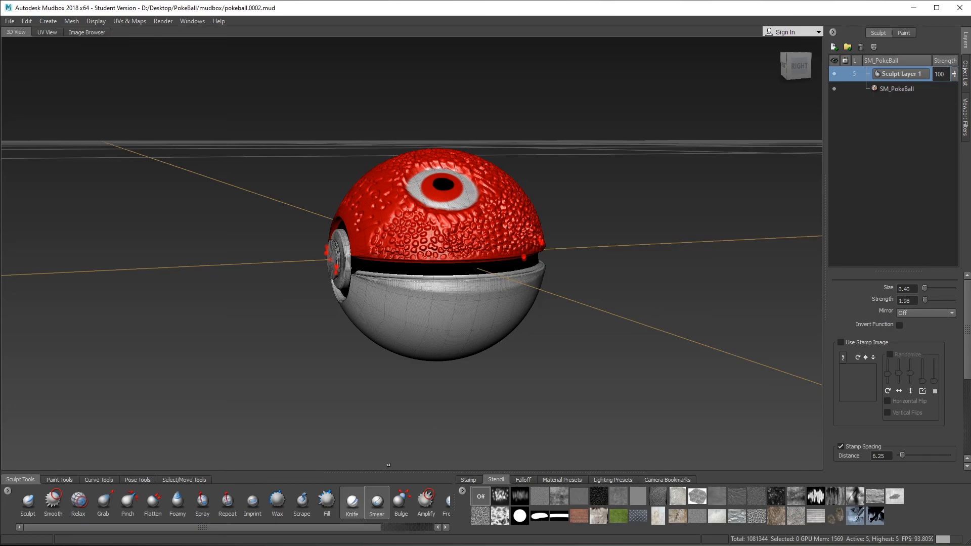
alt+drag(467, 431, 575, 382)
alt+right_drag(575, 381, 581, 375)
alt+drag(581, 374, 481, 265)
alt+drag(591, 397, 558, 395)
key(ctrl+z)
key(ctrl+z)
Step: Examine the high-resolution sculpt of the whole Poké Ball from several angles and distances
alt+drag(476, 363, 507, 425)
alt+right_drag(508, 425, 506, 329)
alt+drag(505, 329, 521, 347)
alt+drag(446, 321, 487, 312)
alt+middle_drag(436, 284, 539, 318)
alt+drag(536, 349, 489, 304)
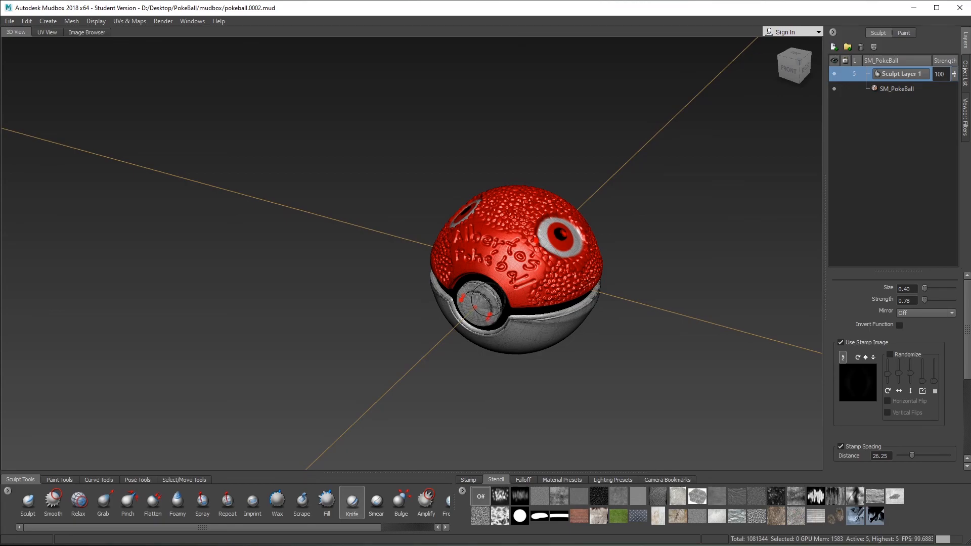
alt+middle_drag(569, 355, 470, 315)
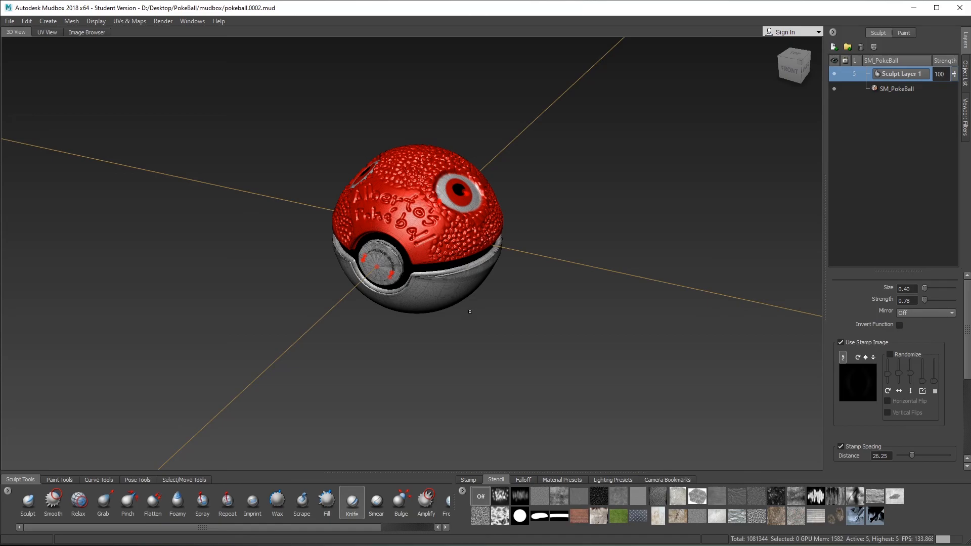